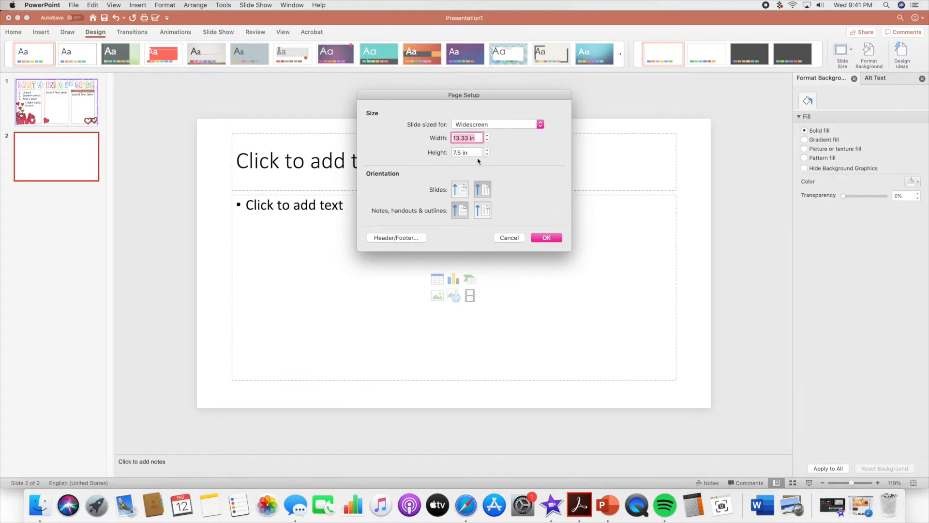
click(509, 237)
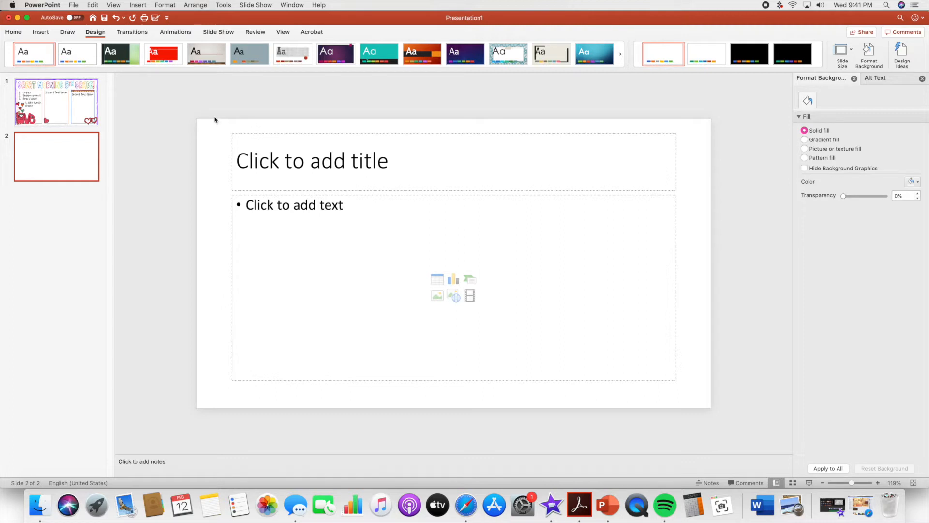
click(845, 54)
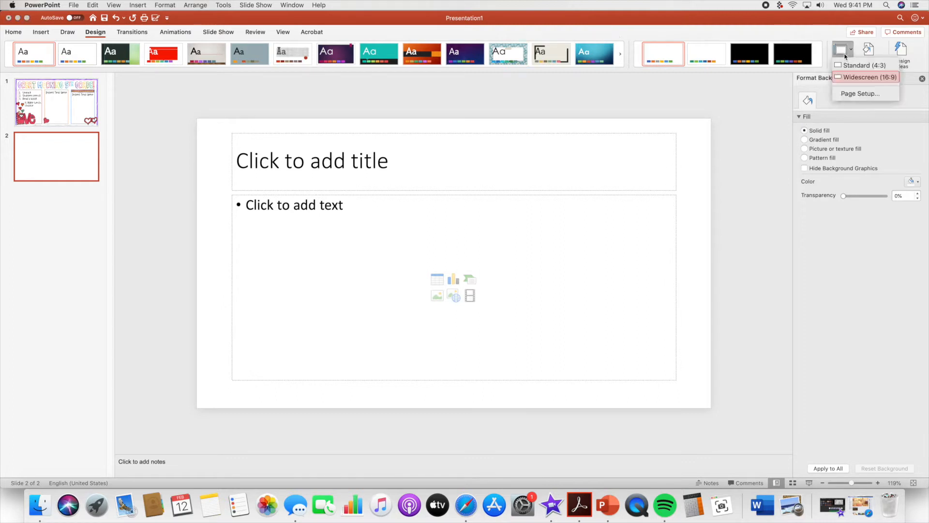
click(221, 114)
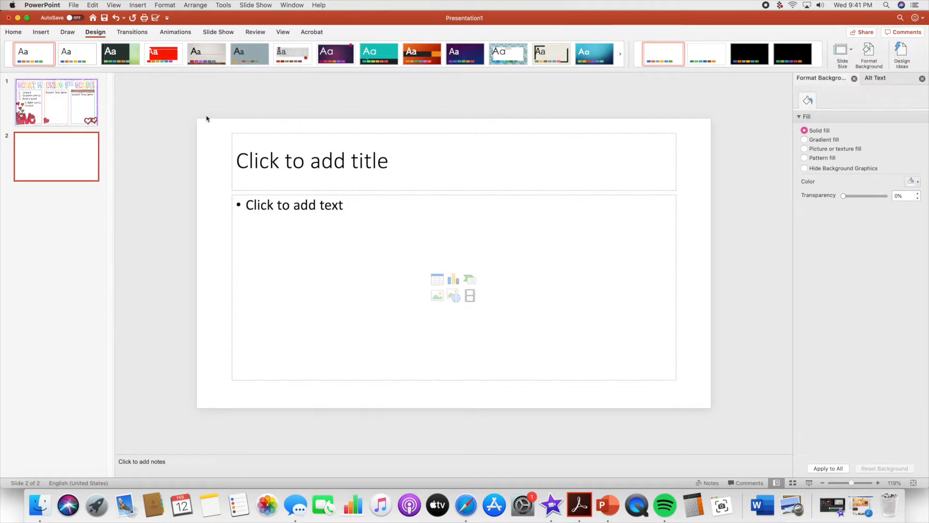
Delete both the title and the content placeholder from slide 2, leaving a blank slide
drag(210, 124, 698, 397)
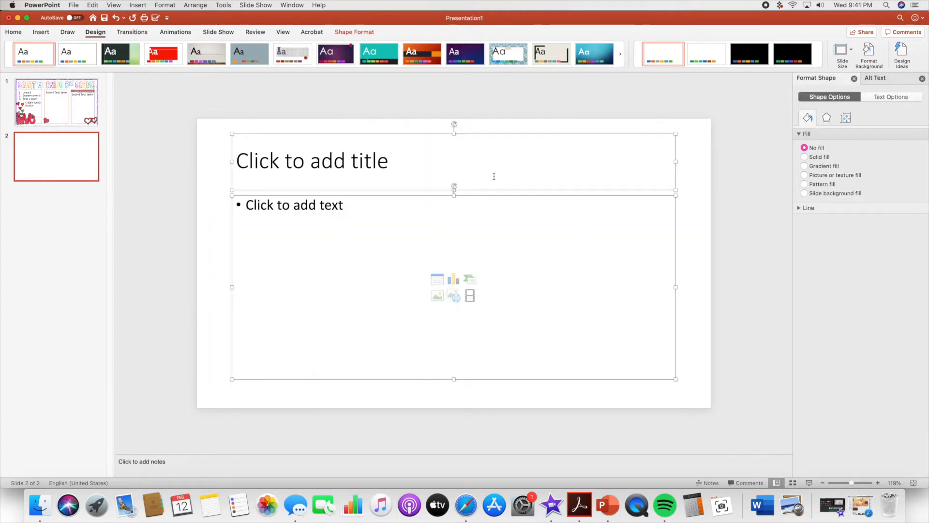
key(Delete)
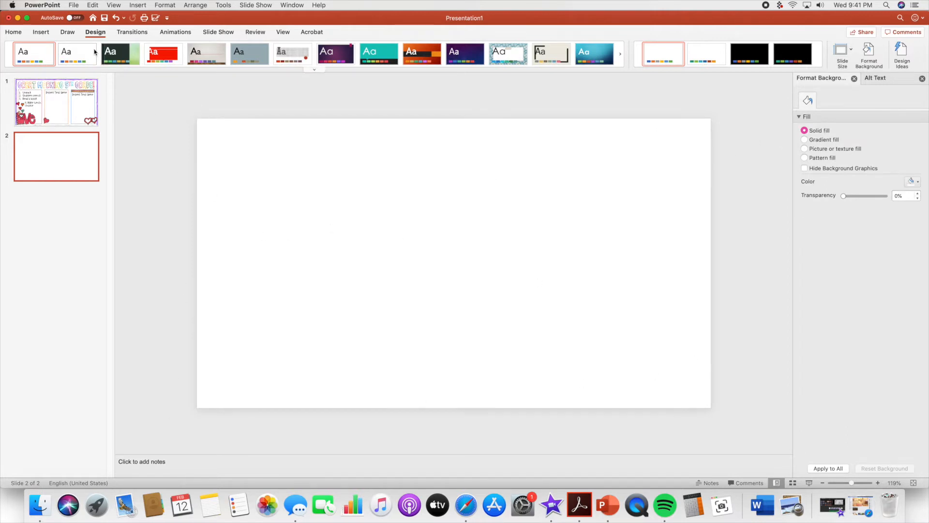
Insert a rectangle and stretch it over the whole slide, 7.5" high and 13.33" wide
click(41, 32)
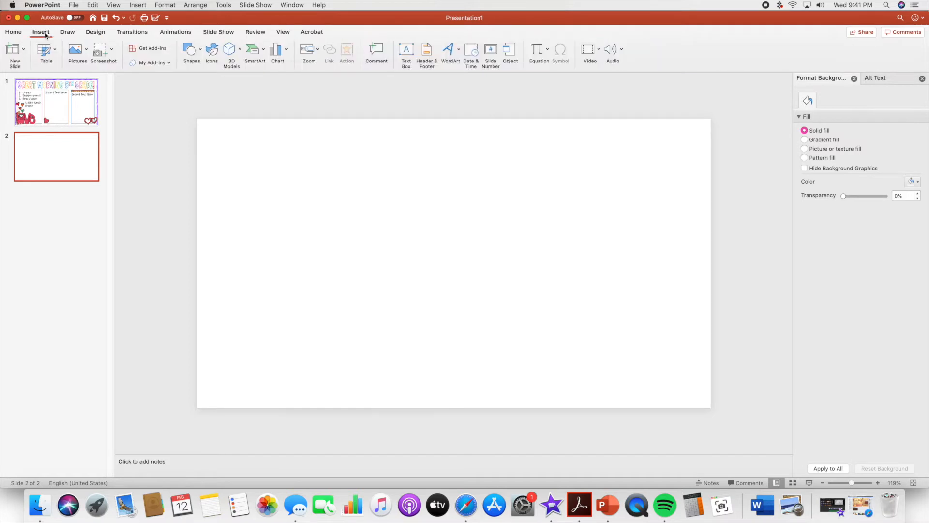
click(200, 51)
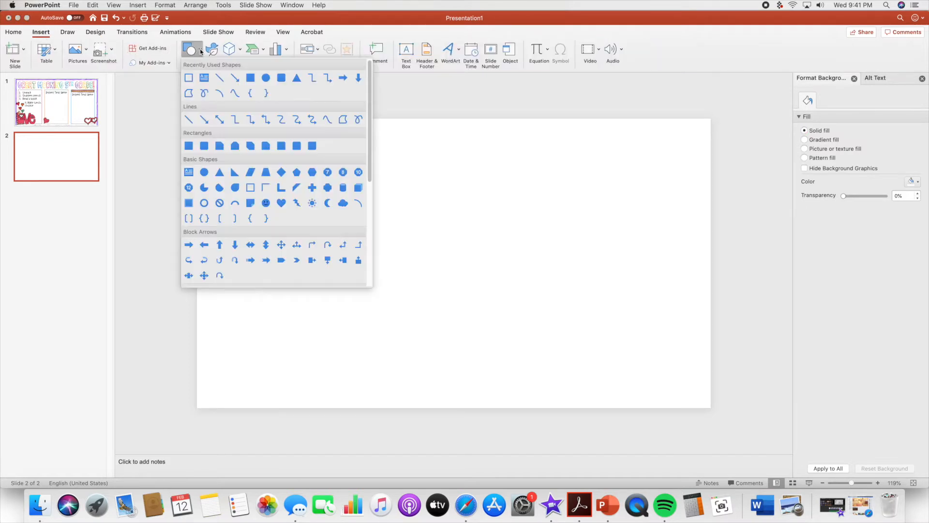
click(189, 145)
drag(197, 118, 324, 178)
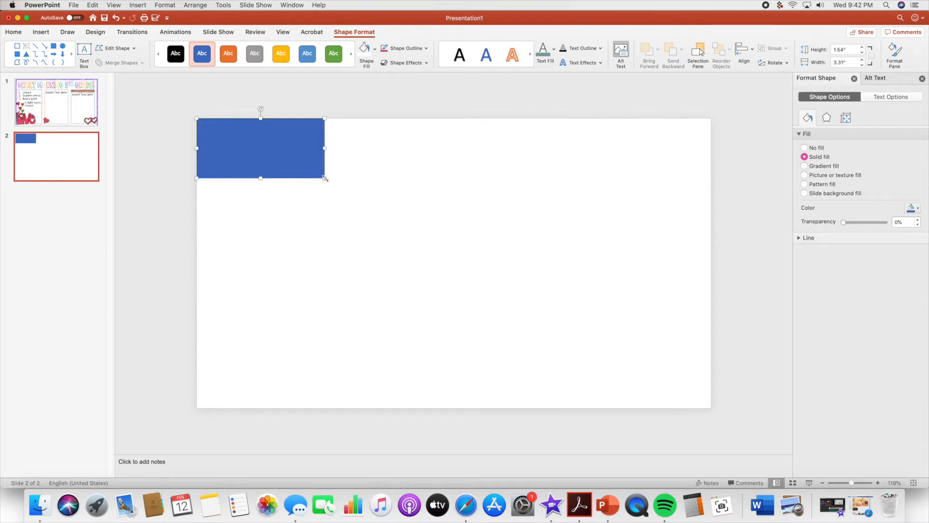
drag(324, 178, 709, 407)
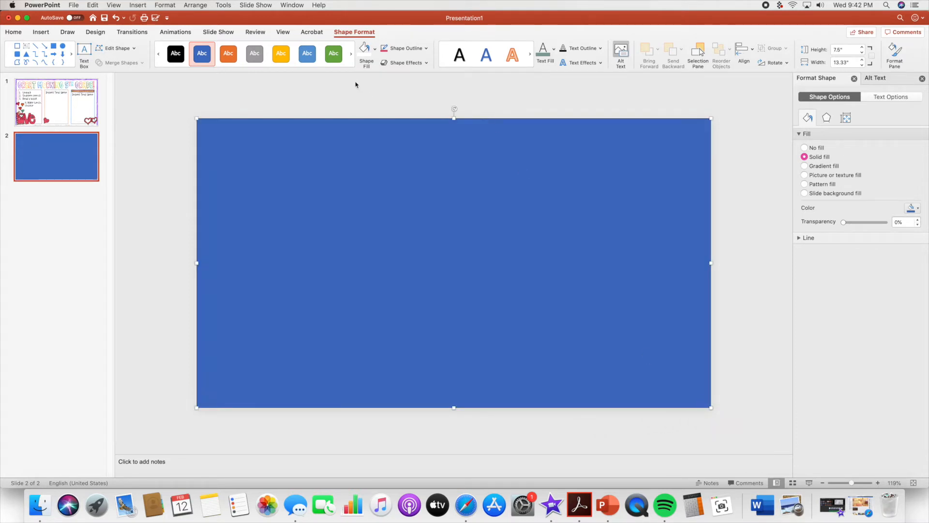
Give the full-slide rectangle a white fill and a white outline, and deselect it
click(367, 50)
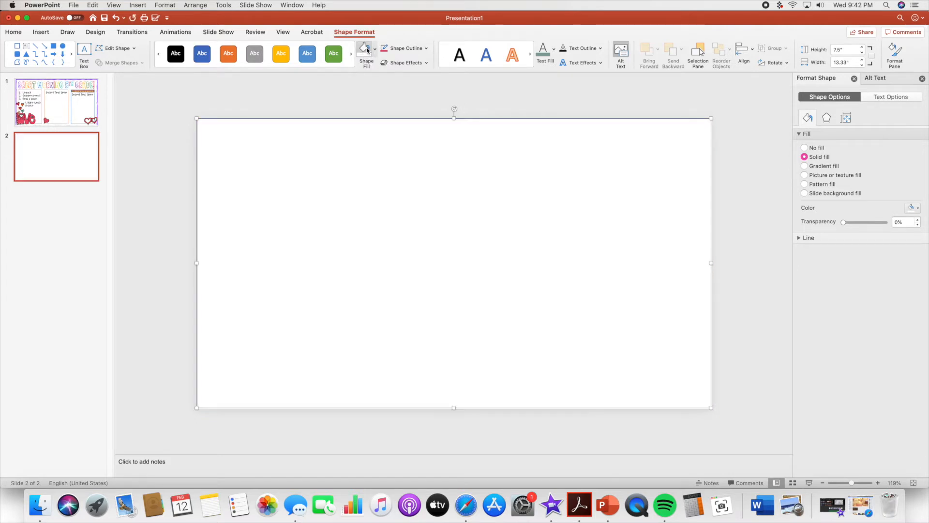
click(426, 50)
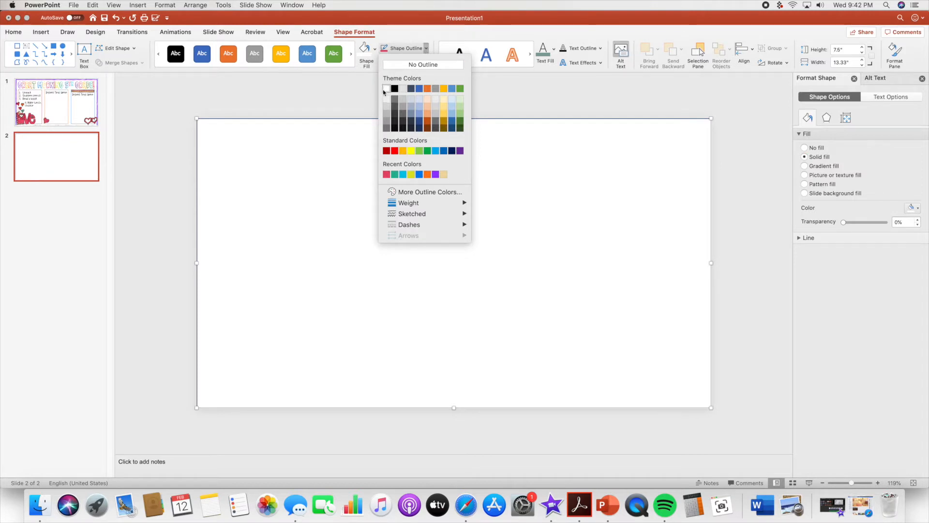
click(386, 90)
click(156, 98)
Insert a Frame shape covering the whole slide, 7.5" by 13.33", and reduce its border to a thin band
click(41, 32)
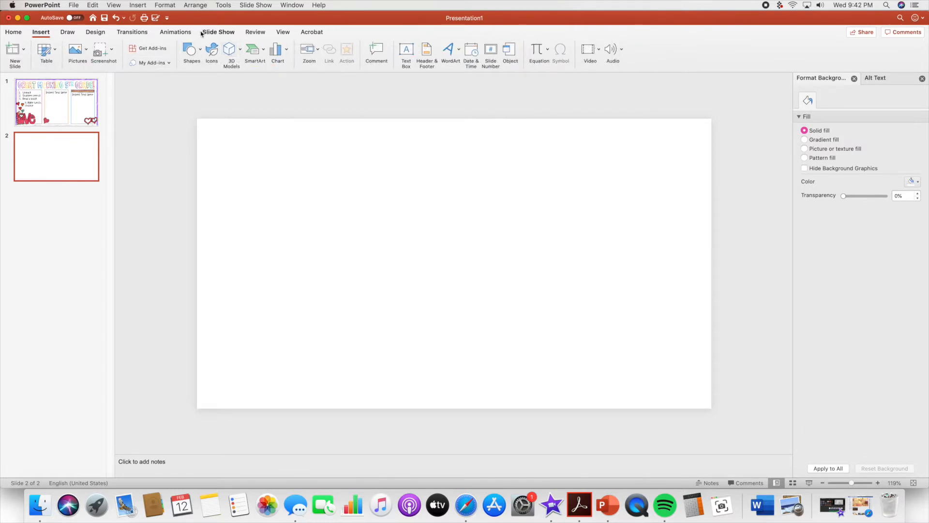
click(200, 49)
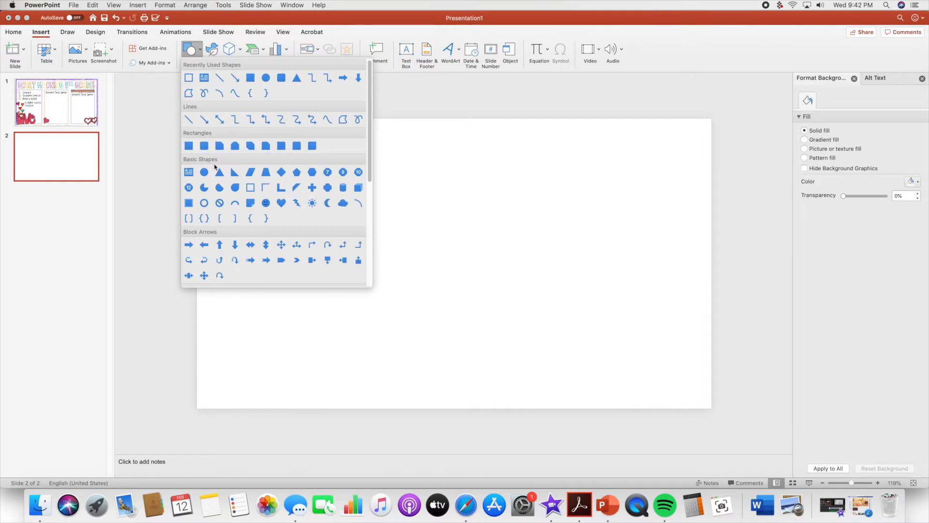
click(253, 191)
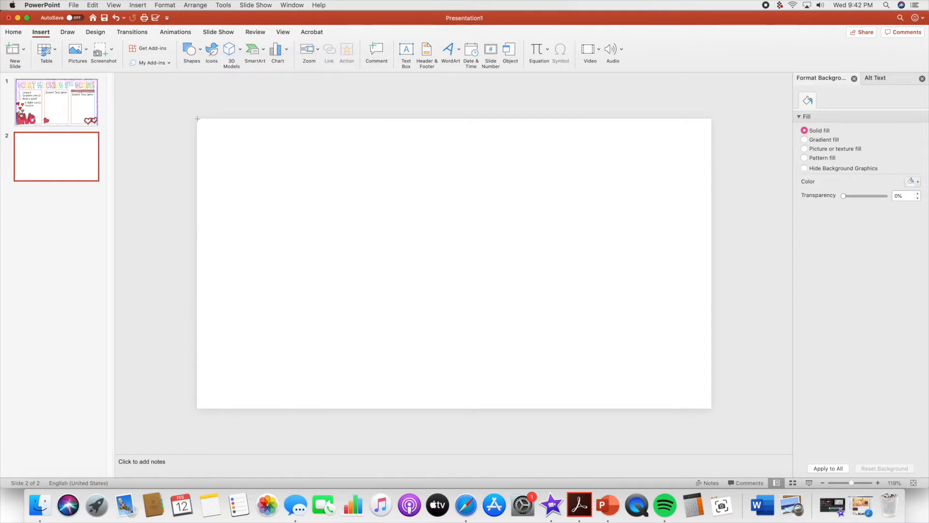
drag(197, 119, 711, 408)
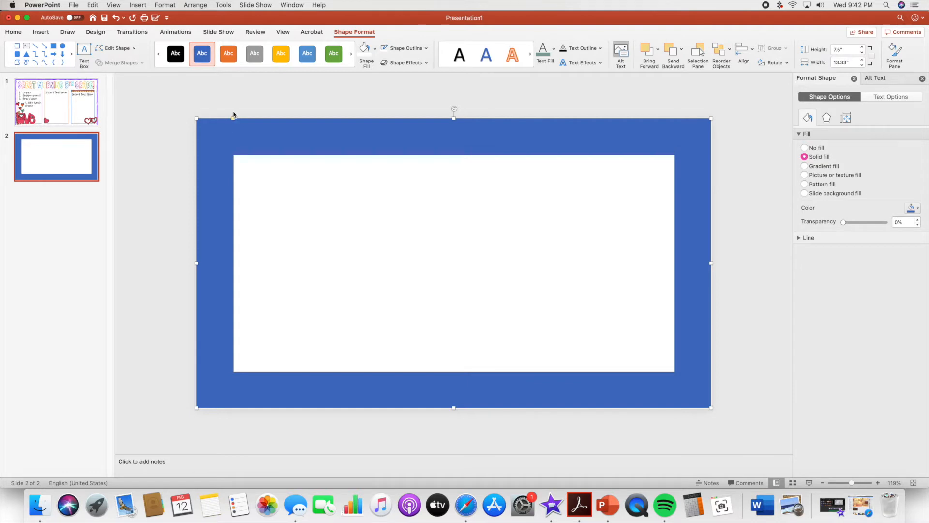
drag(232, 119, 201, 139)
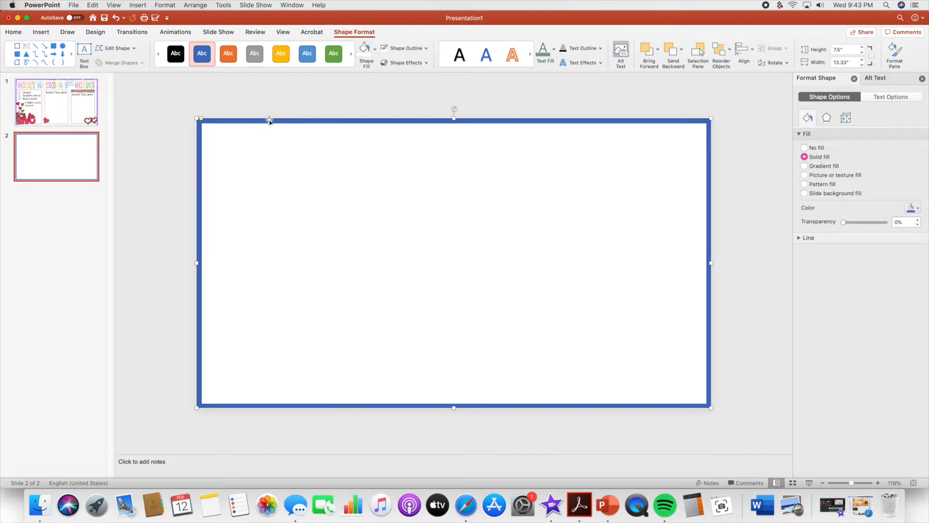
Fill the frame with the recently used orange and set its outline to white
click(375, 49)
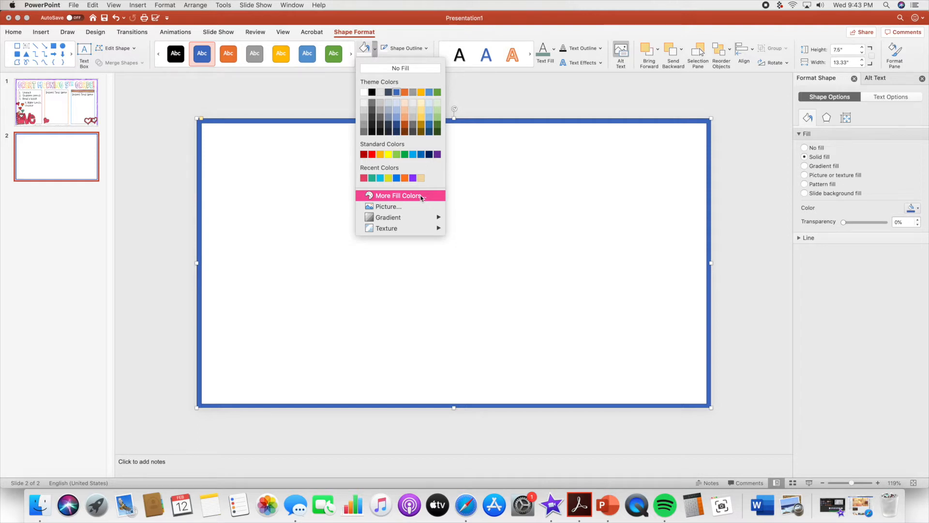
click(405, 178)
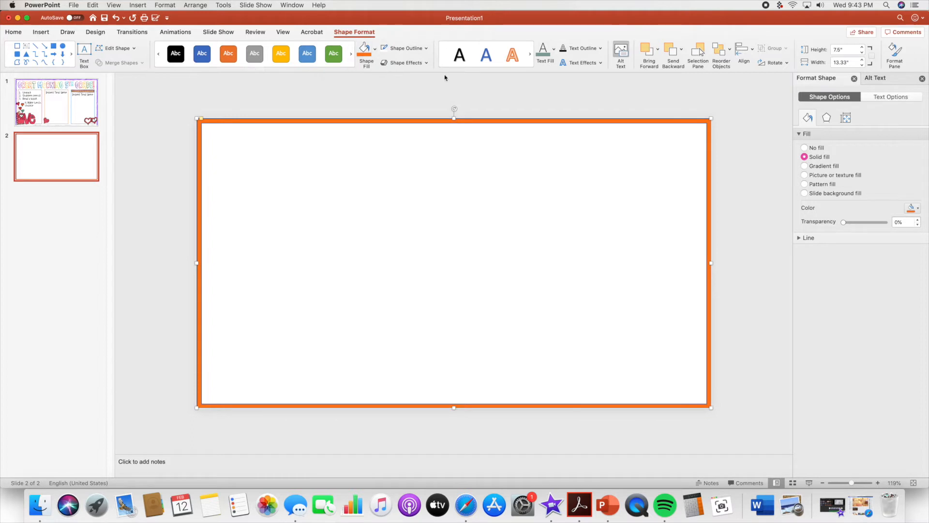
click(426, 49)
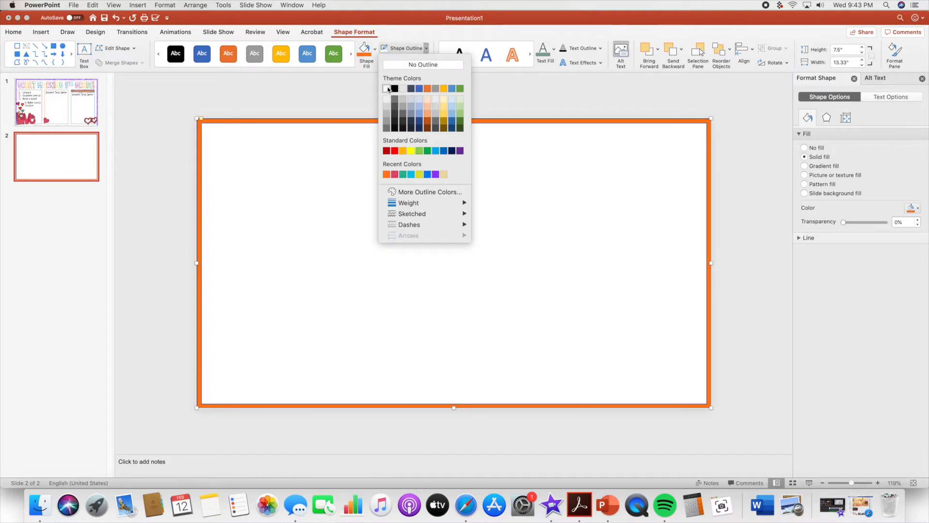
click(388, 90)
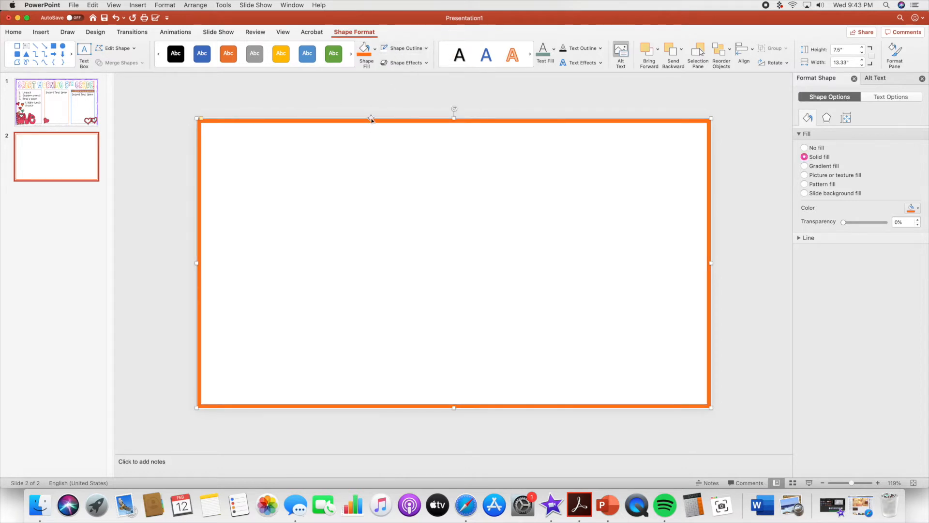
click(426, 48)
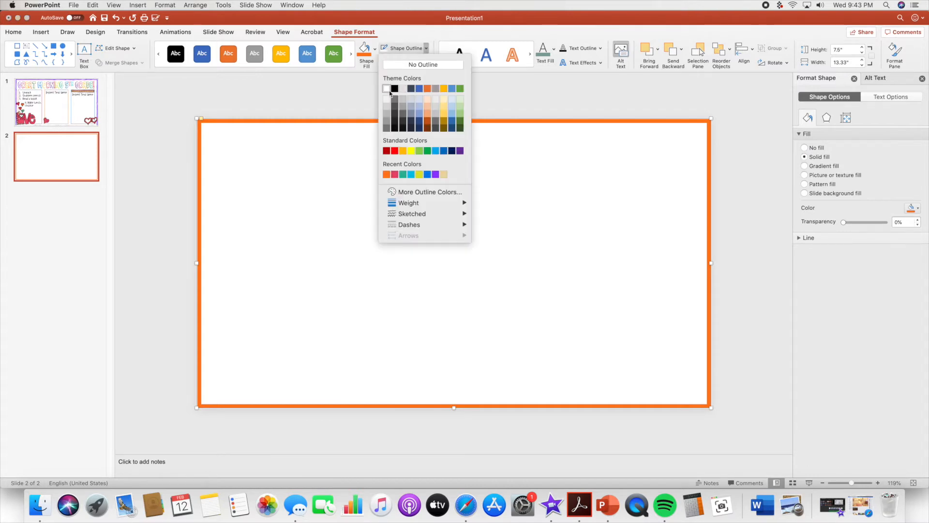
click(387, 89)
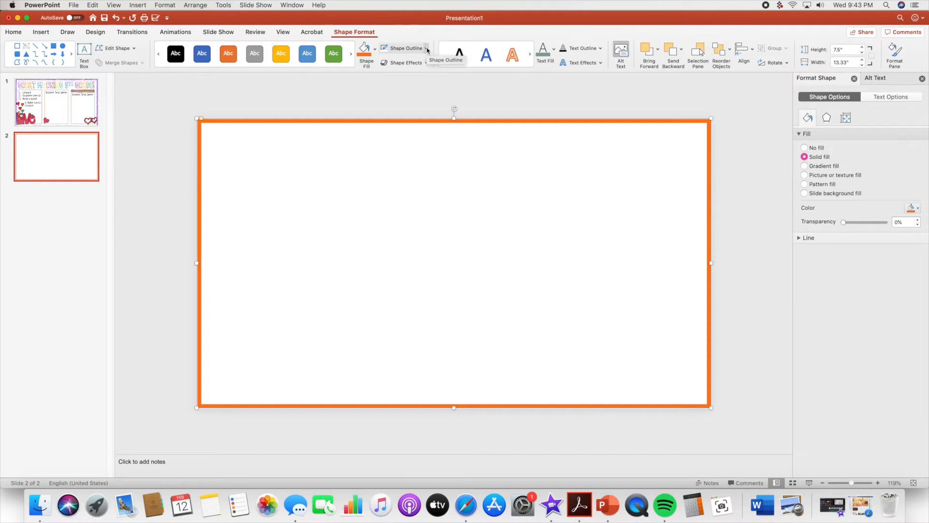
Apply the waviest sketched outline style to the orange frame and add an outer shadow offset to the lower left
click(426, 49)
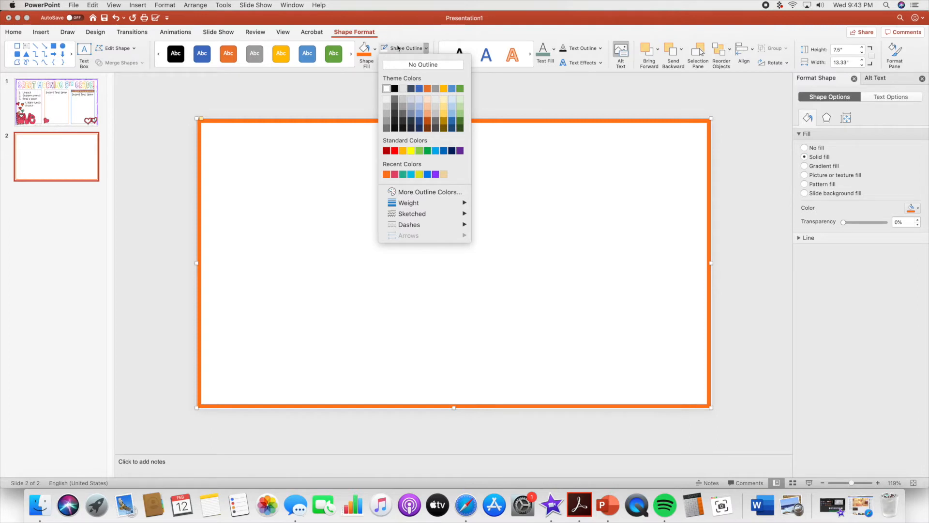
mouse_move(412, 218)
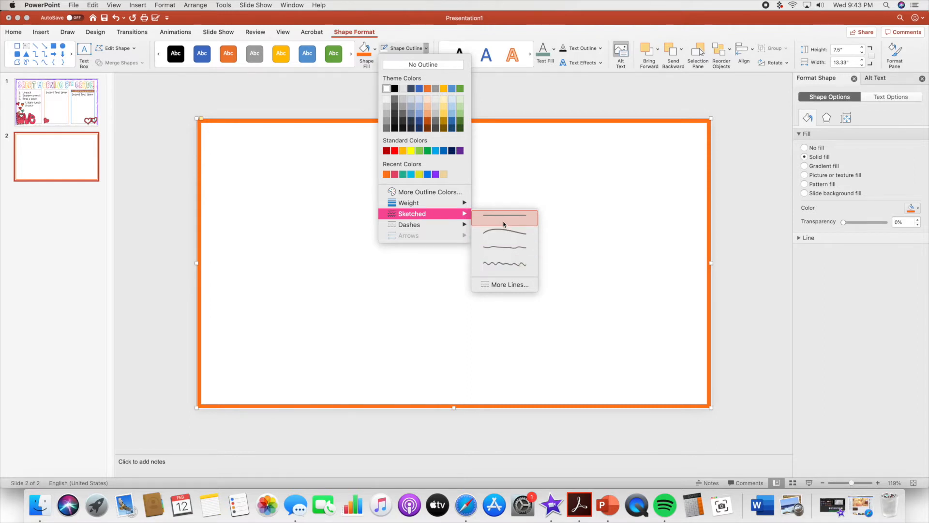
click(496, 266)
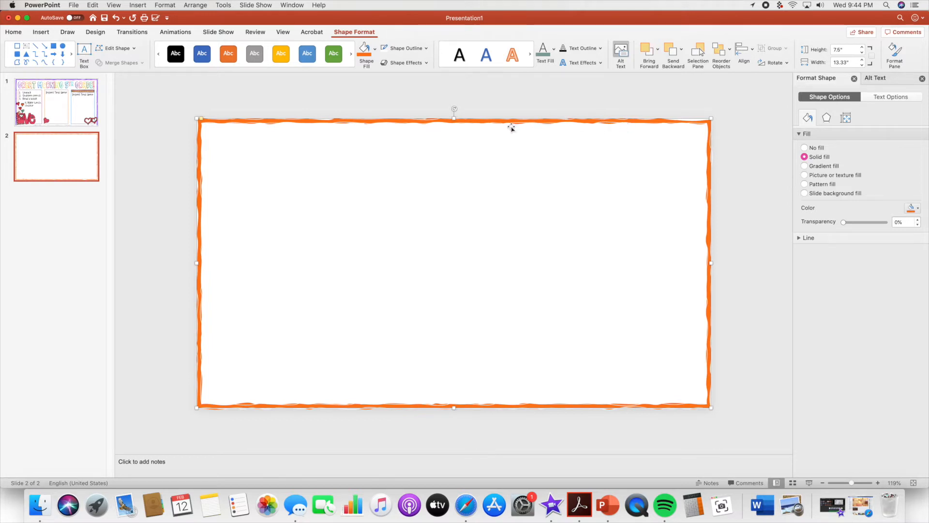
click(428, 63)
mouse_move(435, 90)
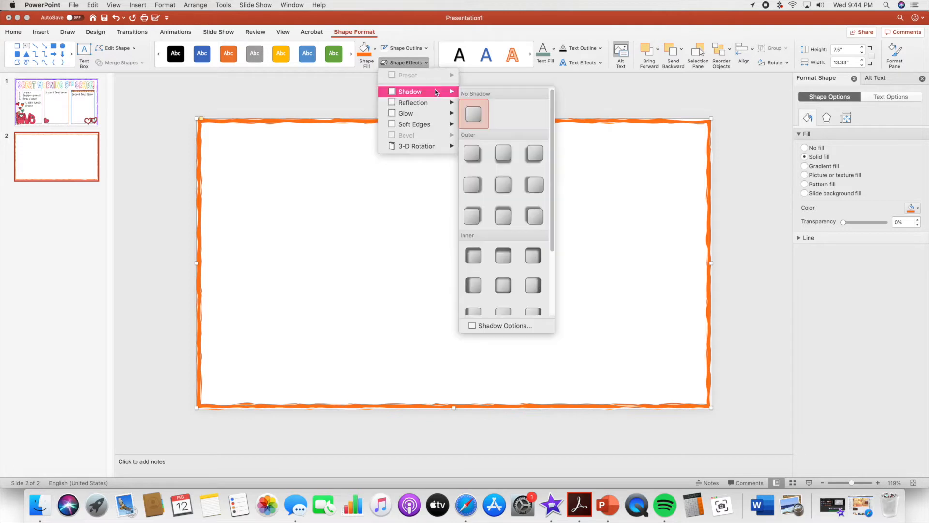
click(539, 162)
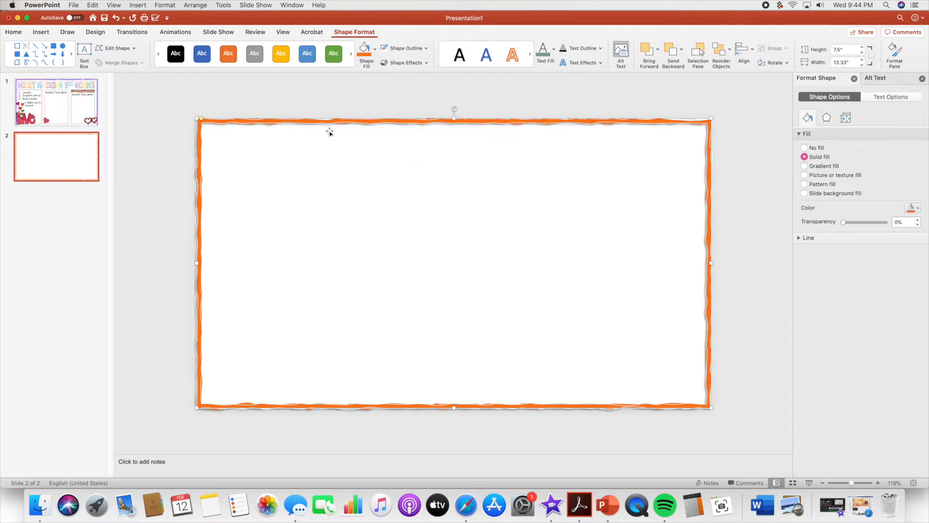
Set the frame's outline weight to 2¼ pt and deselect the frame
click(427, 49)
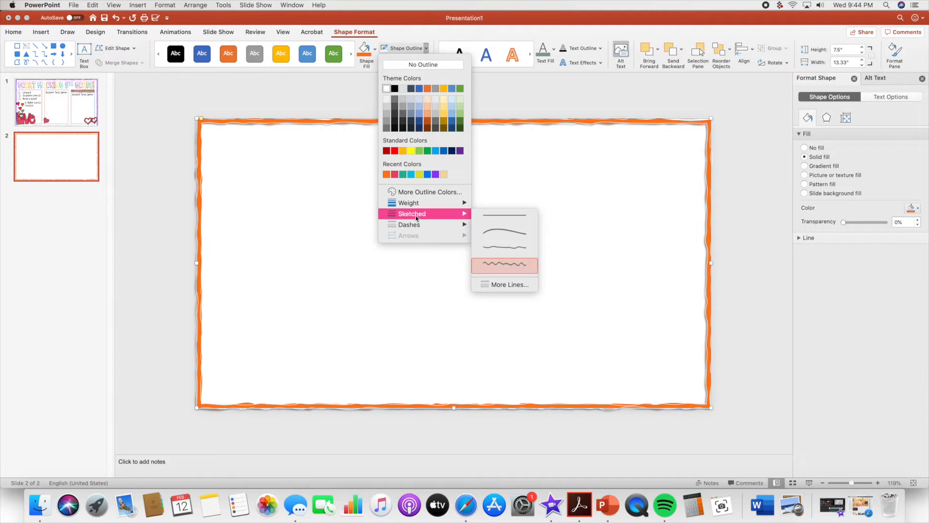
mouse_move(420, 198)
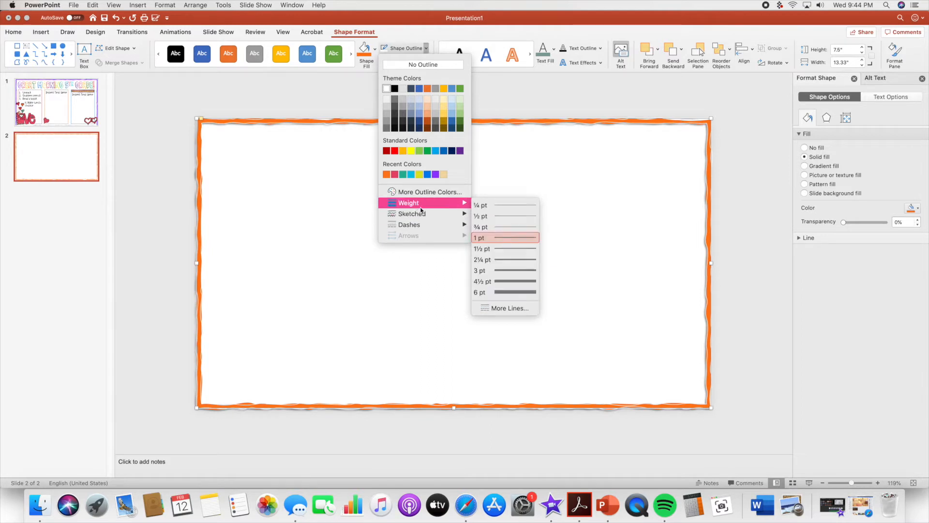
click(504, 260)
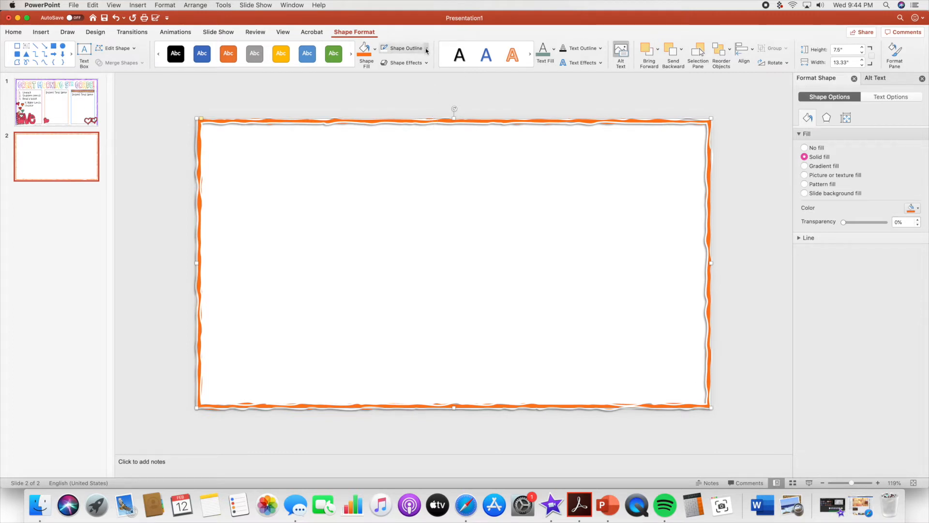
click(458, 222)
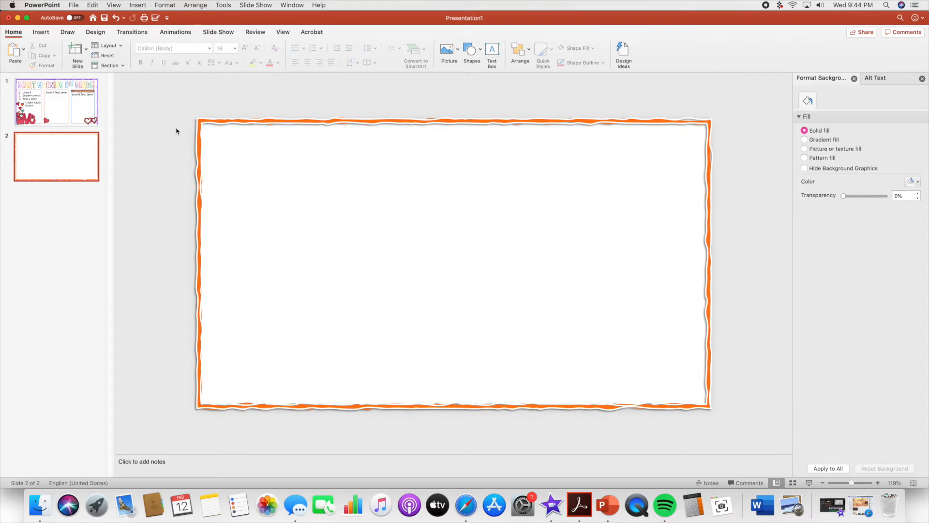
Compare with the finished sample on slide 1 and make the orange frame's border on slide 2 slightly thicker
click(72, 114)
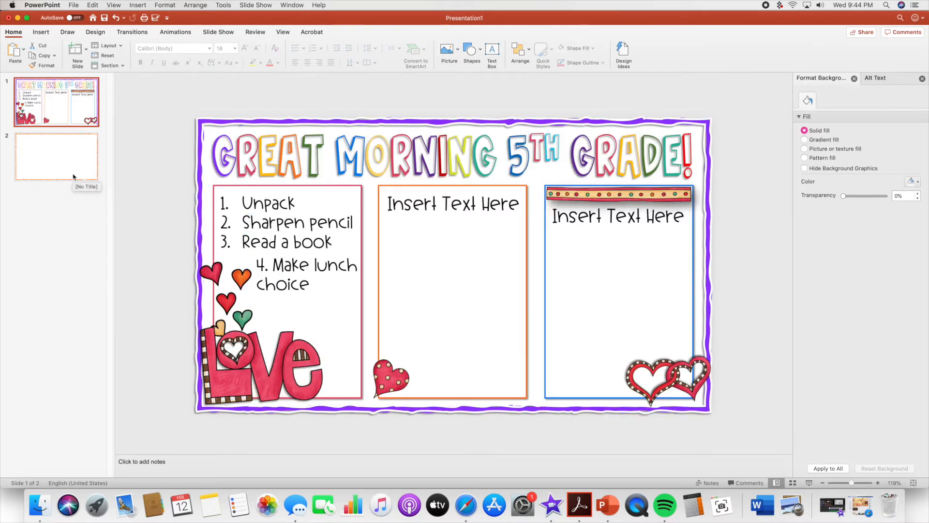
click(60, 161)
click(60, 155)
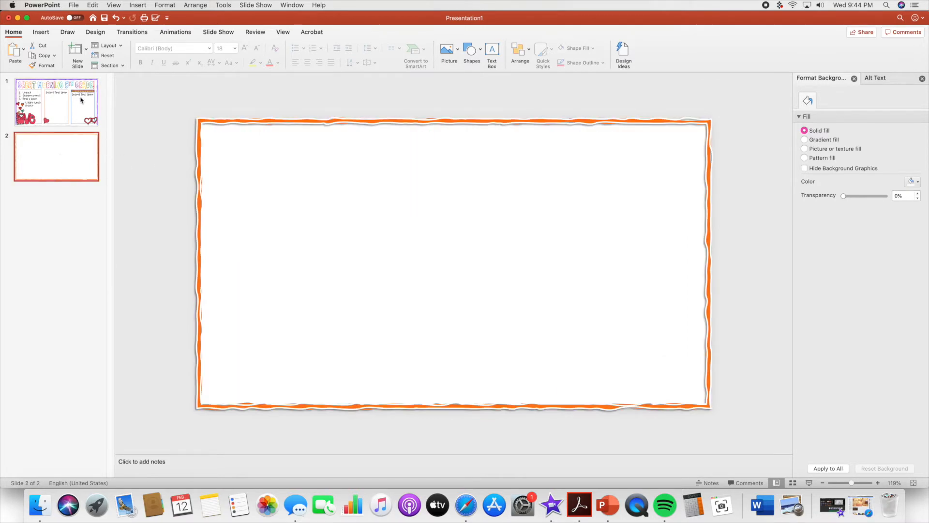
click(204, 121)
mouse_move(202, 120)
mouse_down()
mouse_move(225, 129)
mouse_move(205, 120)
mouse_up()
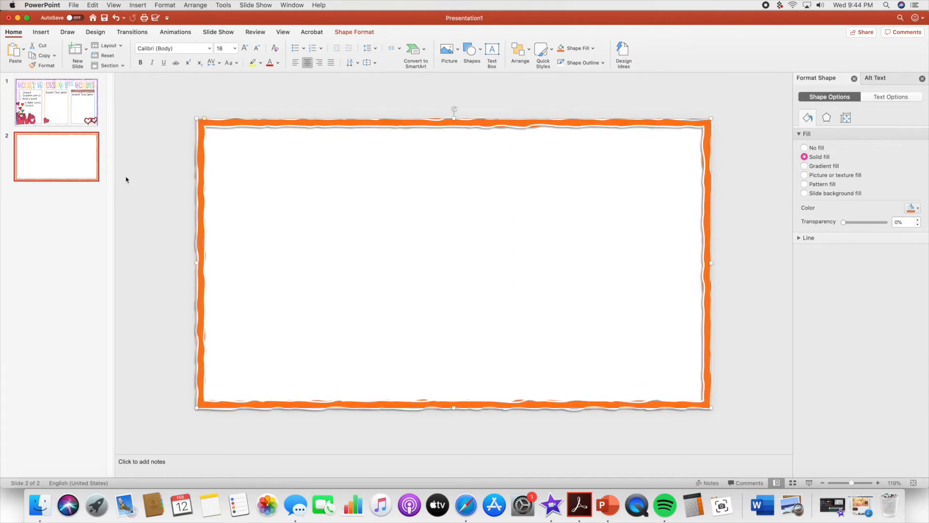
click(167, 133)
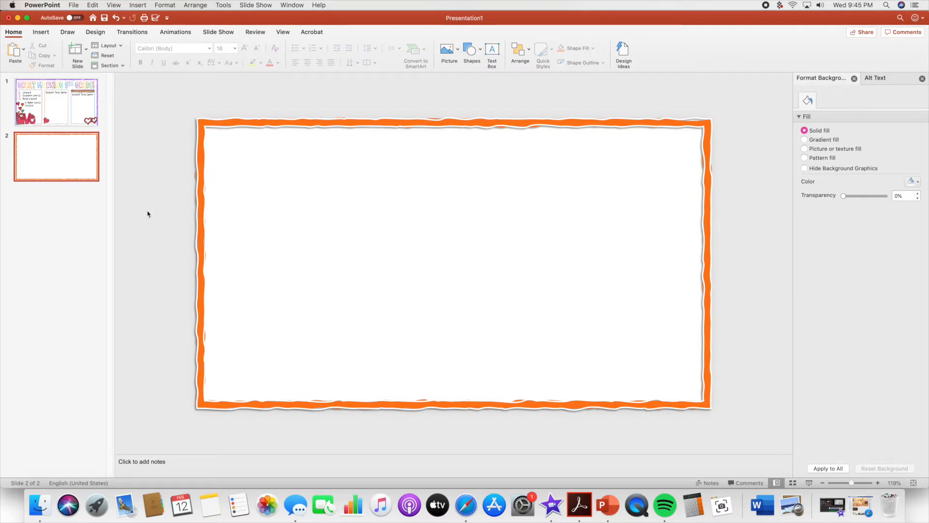
Add a text box along the upper edge inside the orange frame containing "Good Morning 5th Grade!"
click(41, 32)
click(13, 32)
click(41, 32)
click(406, 52)
drag(210, 132, 340, 161)
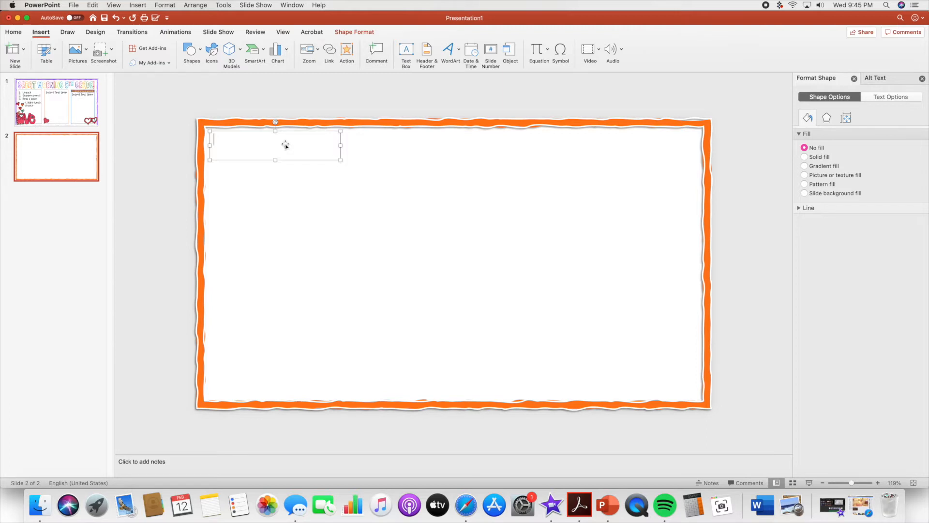
text(Good M)
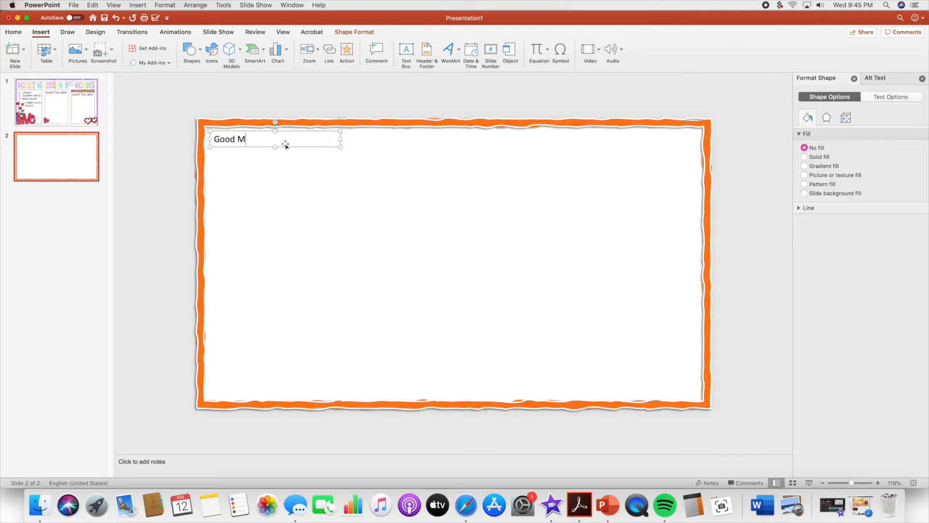
text(orning 5th Grade!)
Format the greeting text in the AGThrowingShade font at 48 pt
drag(219, 139, 313, 140)
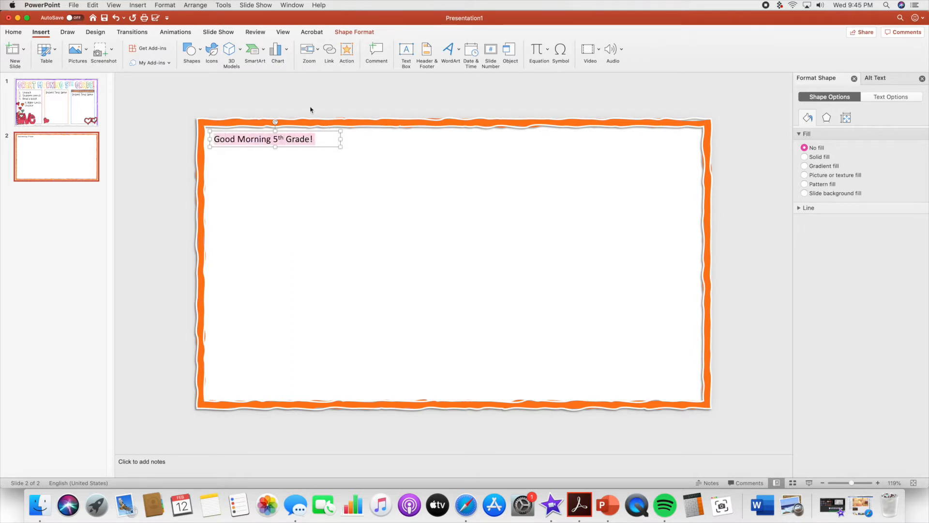
click(19, 34)
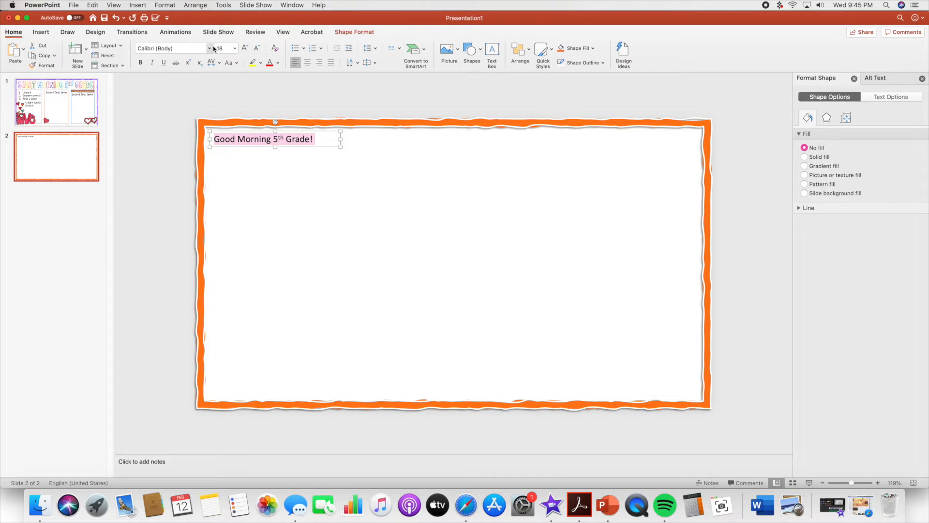
click(245, 48)
click(245, 48)
click(245, 48)
click(245, 47)
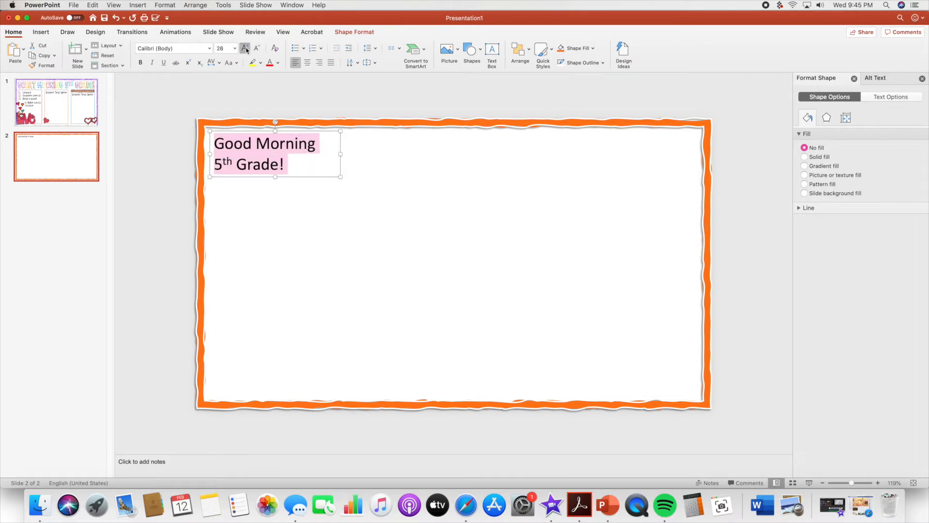
click(245, 48)
click(245, 48)
click(245, 48)
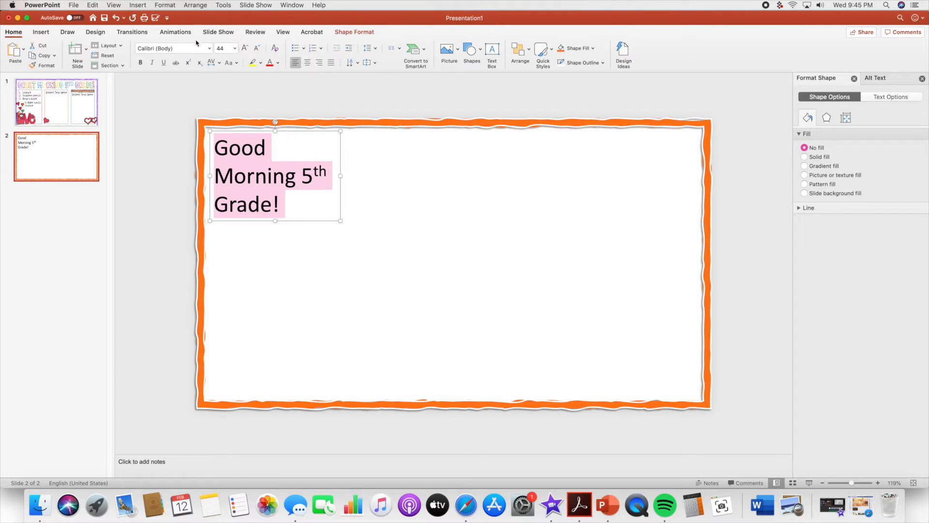
click(245, 50)
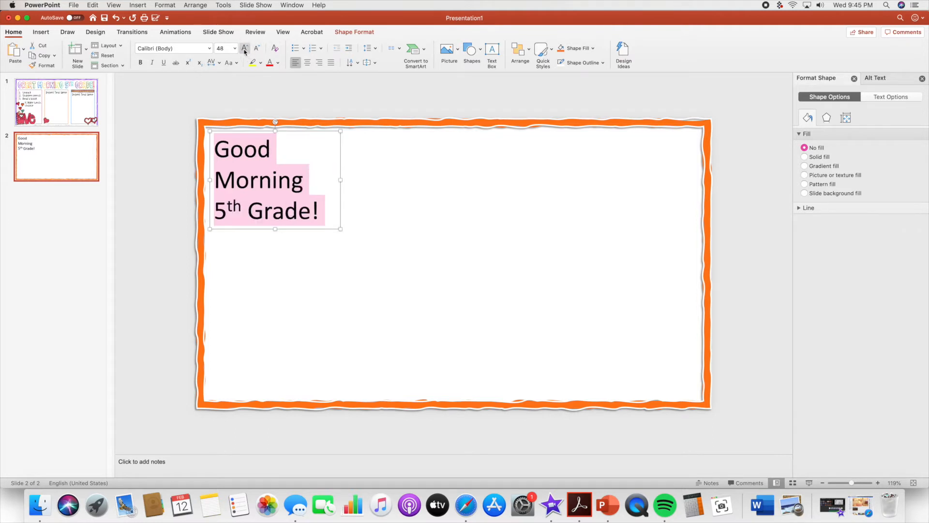
click(210, 49)
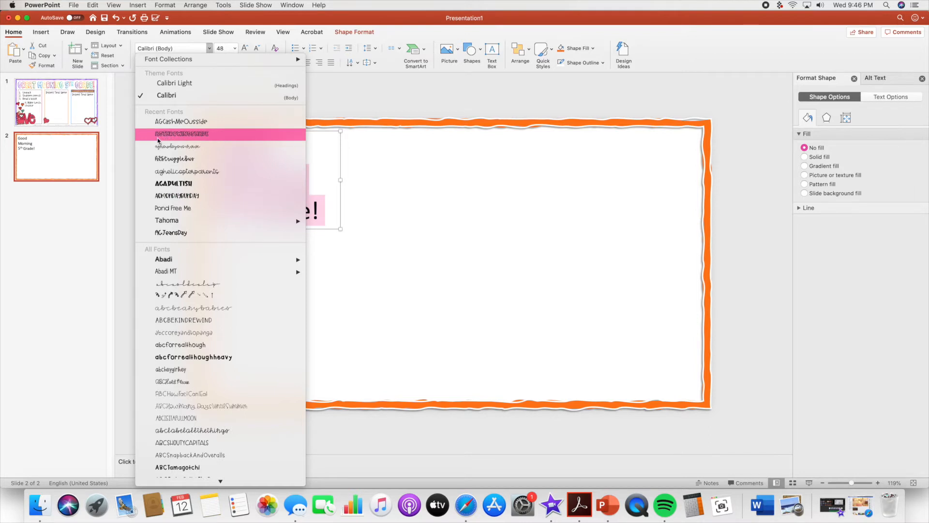
click(213, 134)
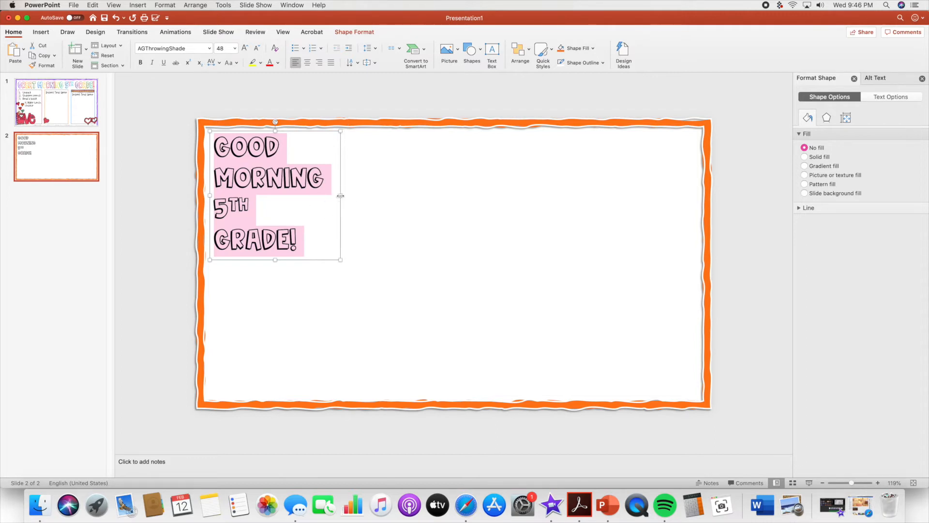
Widen the greeting's text box to span the inside of the frame and centre its text at 66 pt
drag(341, 196, 695, 189)
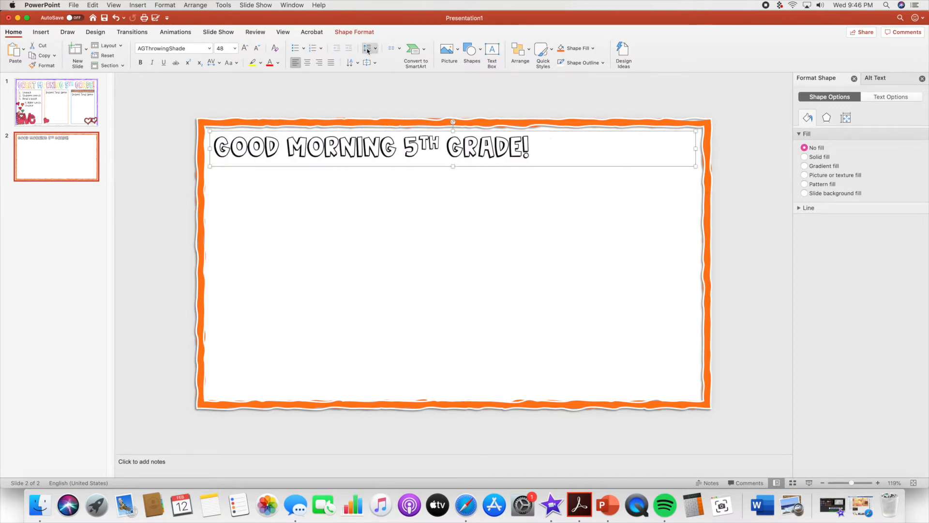
click(306, 62)
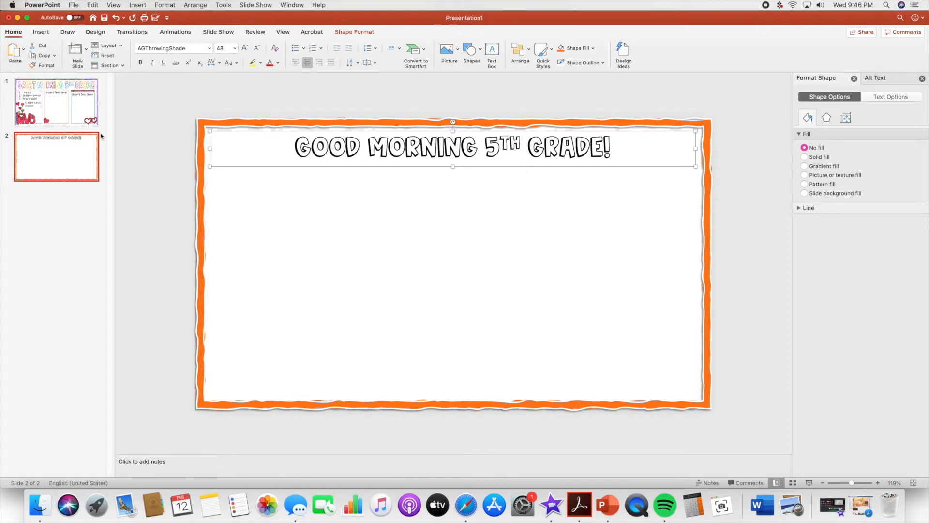
click(246, 49)
click(246, 49)
click(246, 48)
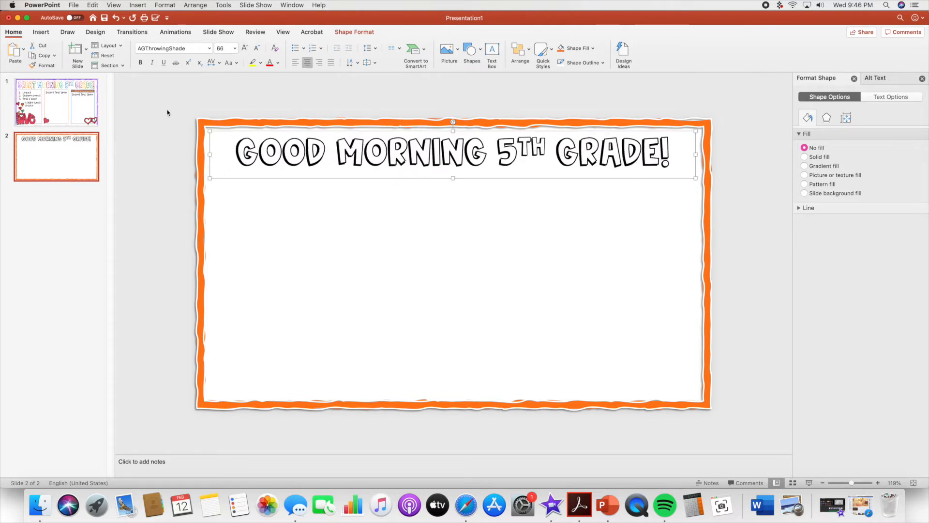
Apply the first Warp transform text effect to the greeting so it fills its text box
click(361, 33)
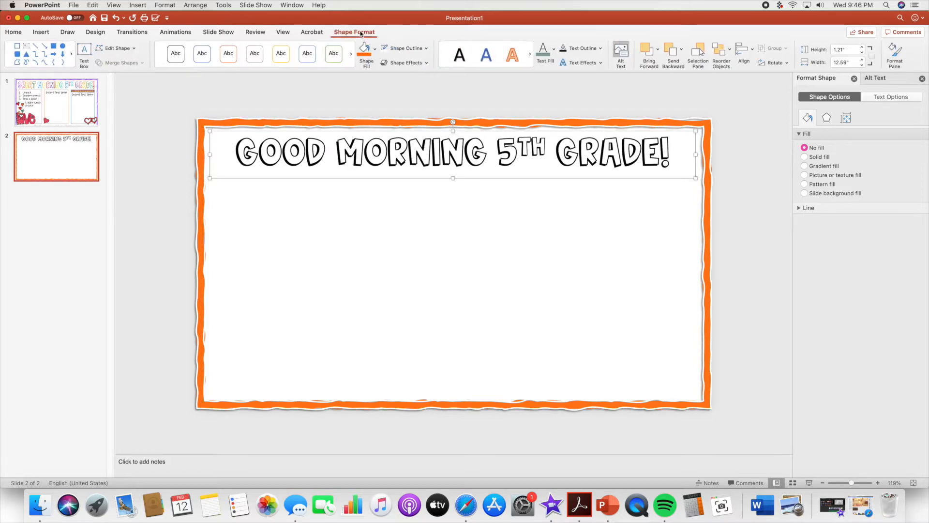
click(599, 63)
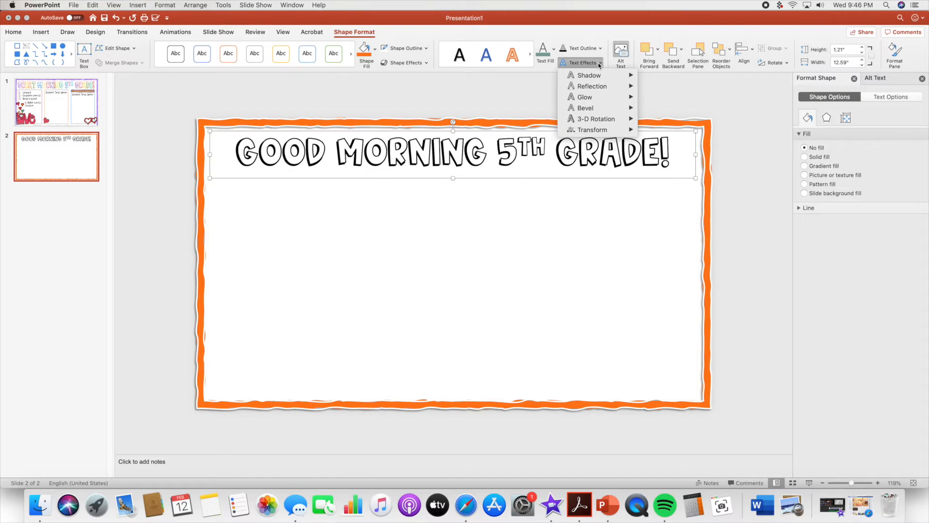
mouse_move(599, 134)
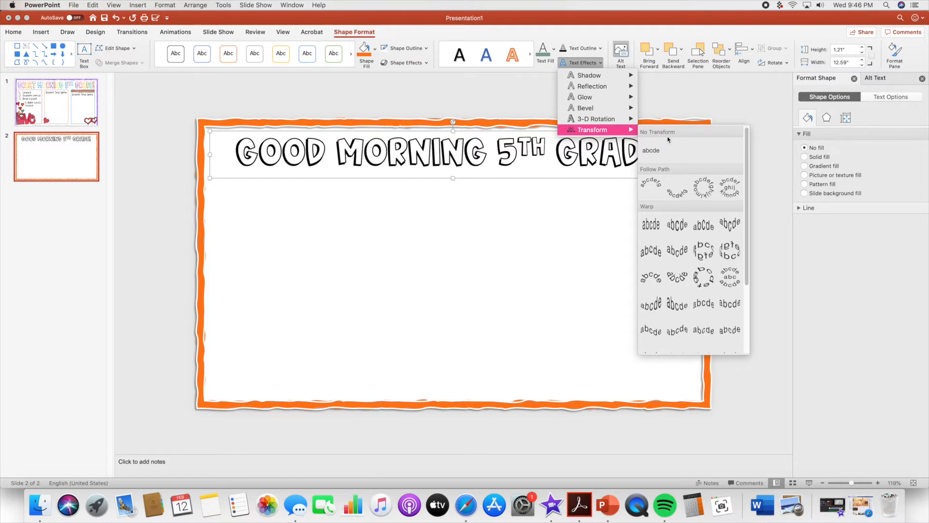
click(651, 224)
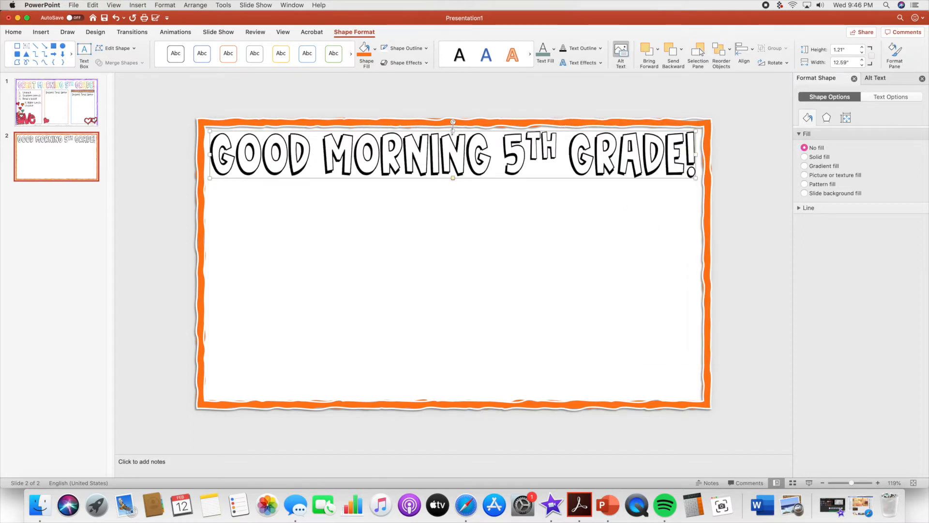
Resize the greeting's text box to about 1.06" high by 12.61" wide and fit it just inside the frame's upper edge
drag(227, 154, 698, 146)
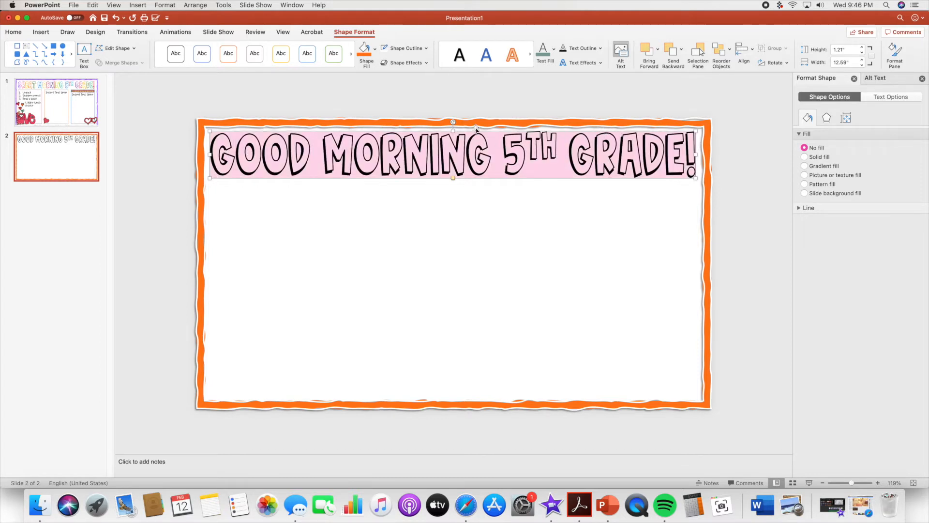
click(450, 145)
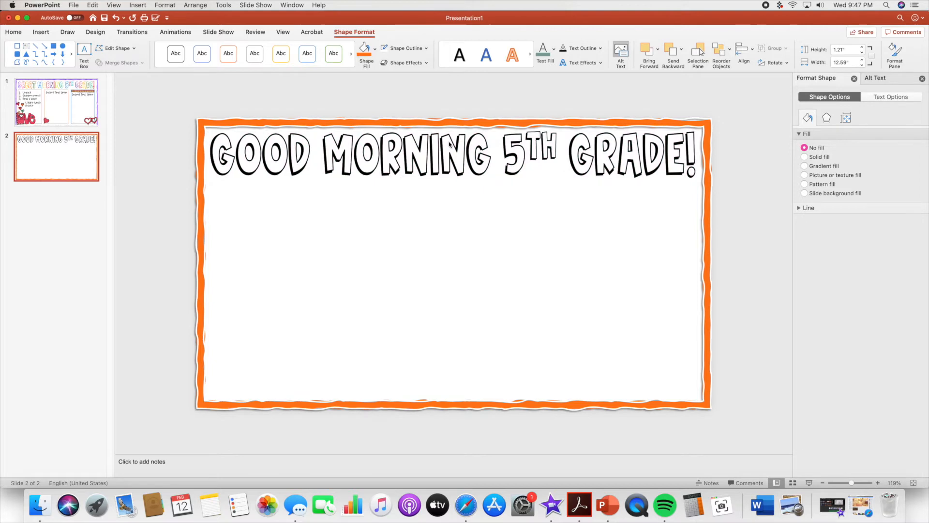
drag(452, 130, 452, 167)
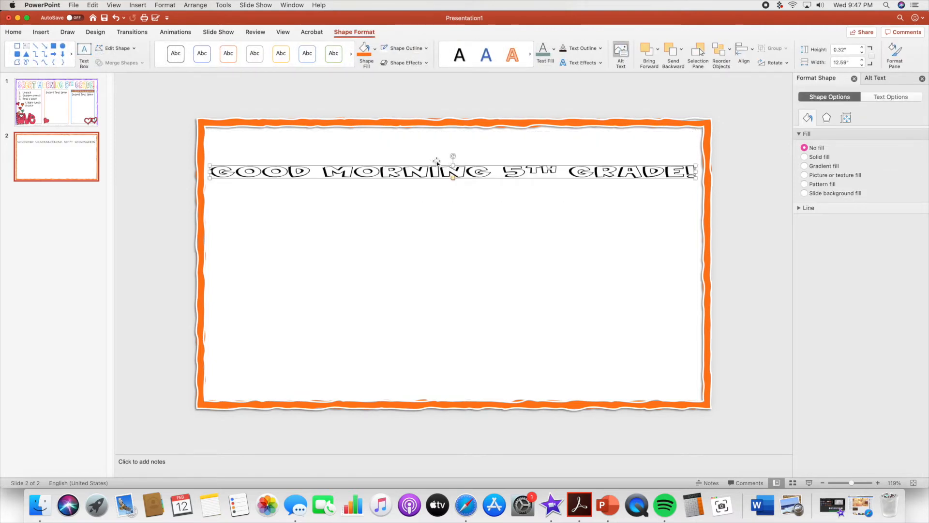
drag(453, 166, 453, 129)
mouse_move(210, 161)
mouse_down()
mouse_move(315, 154)
mouse_move(209, 155)
mouse_up()
drag(452, 130, 460, 132)
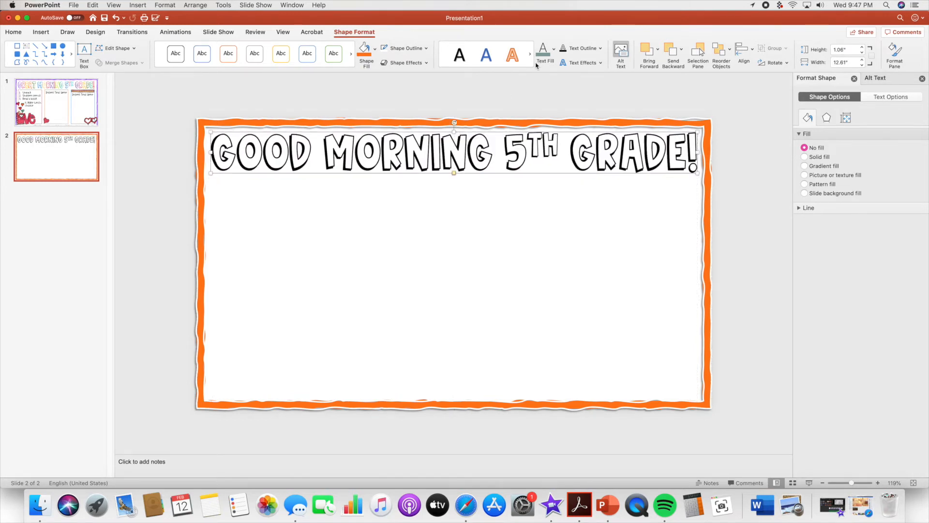
Add an outer text shadow offset to the lower left to the greeting
click(597, 64)
mouse_move(597, 76)
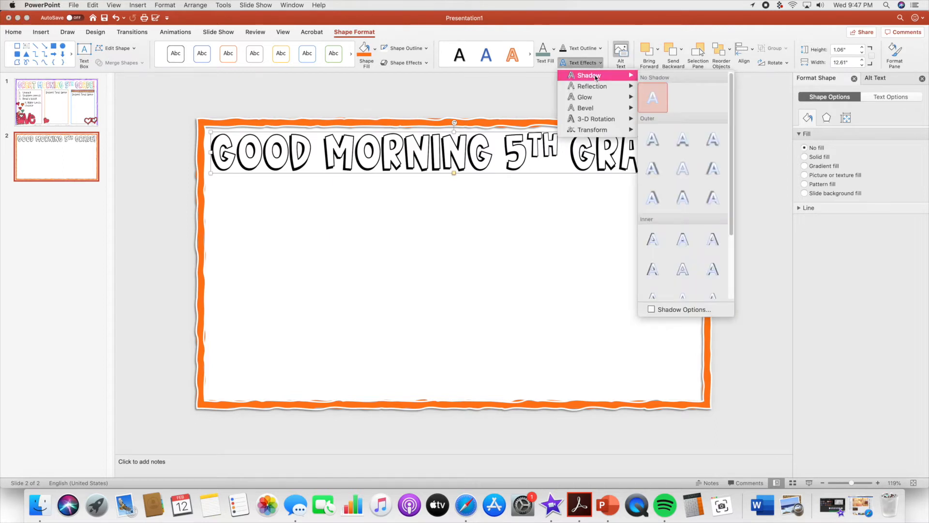
click(713, 150)
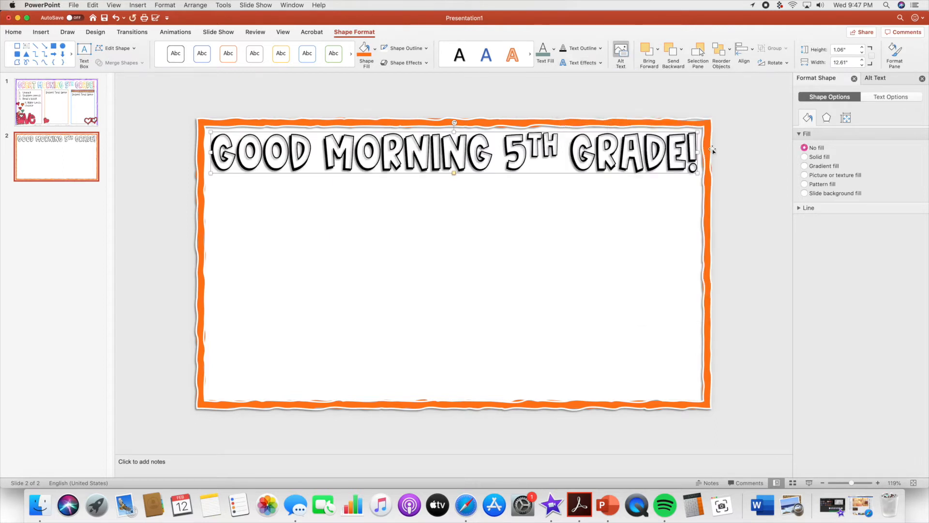
Fill the G of GOOD with standard purple and its first O with standard light blue, undoing the accidental letter move
click(233, 153)
drag(233, 150, 210, 150)
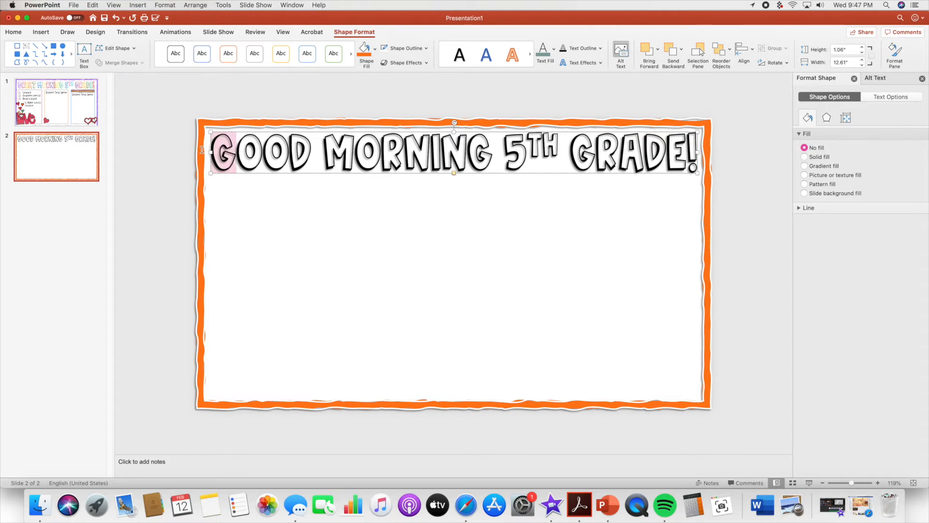
click(554, 49)
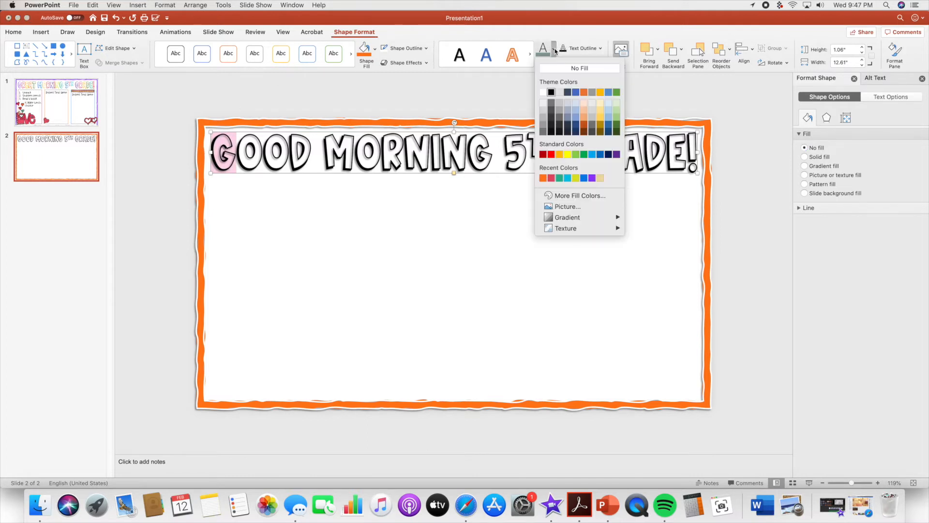
click(616, 154)
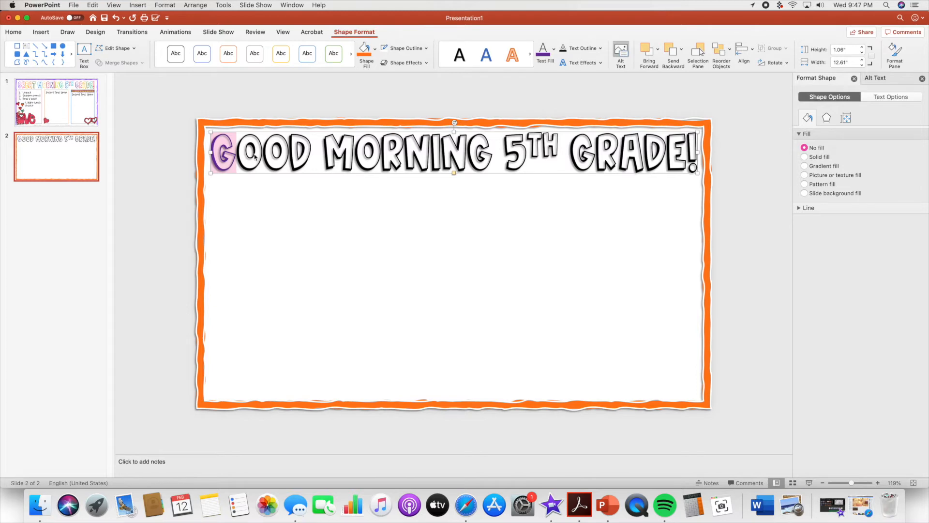
drag(264, 150, 248, 152)
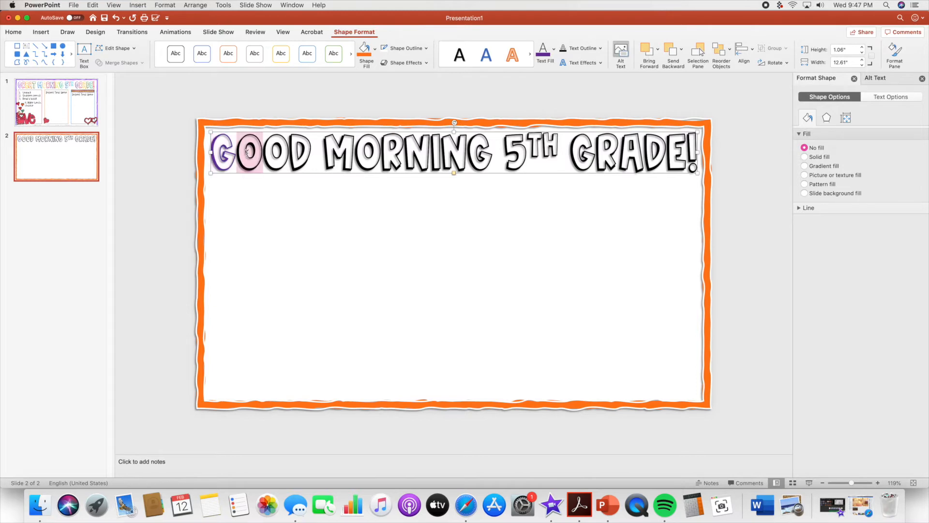
click(554, 53)
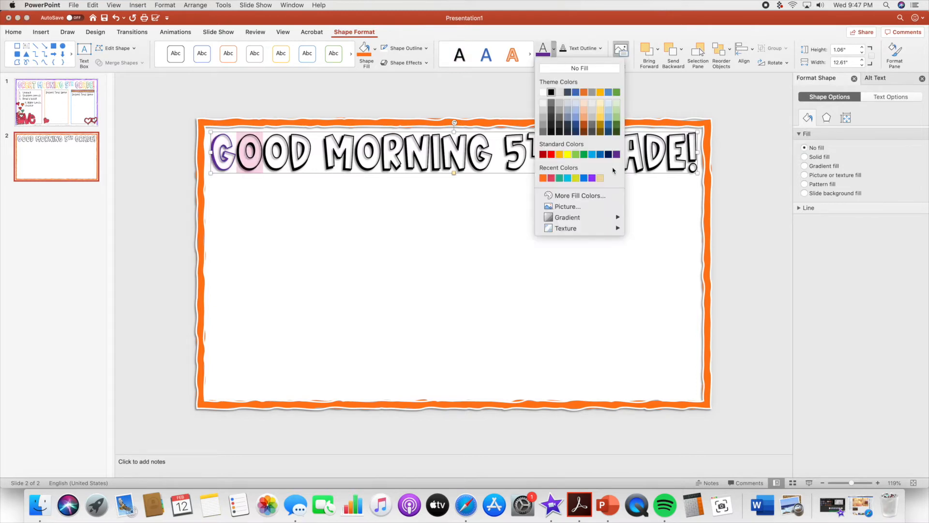
click(590, 154)
drag(263, 151, 284, 148)
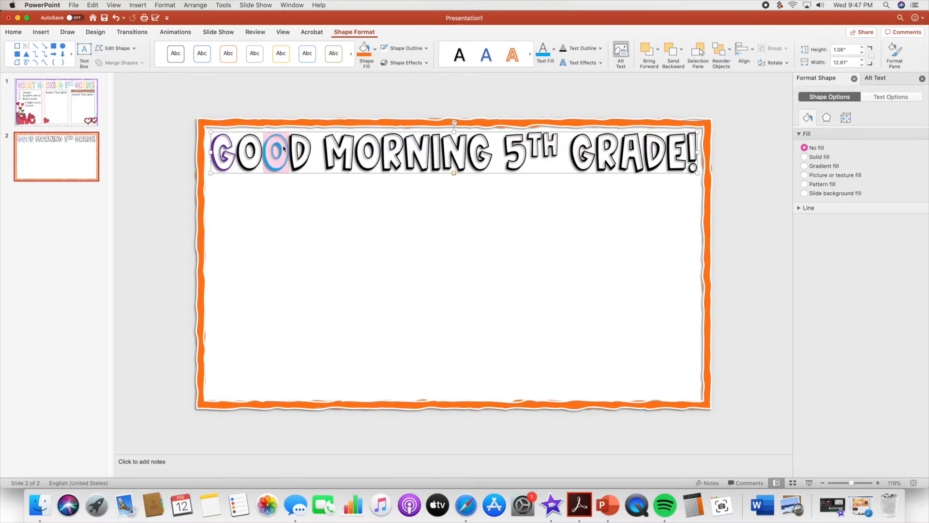
click(116, 18)
Fill the second O of GOOD with standard orange and the D with the recently used pinkish red
drag(269, 151, 291, 151)
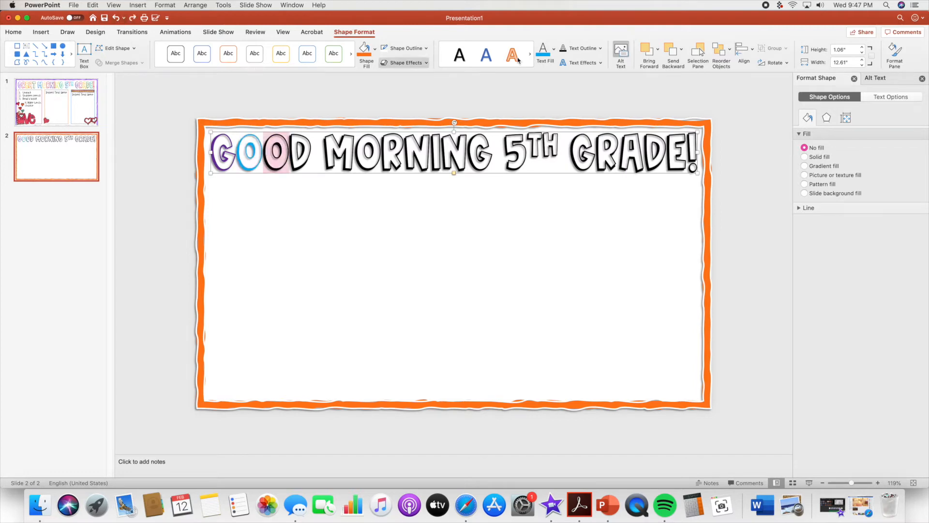
click(554, 50)
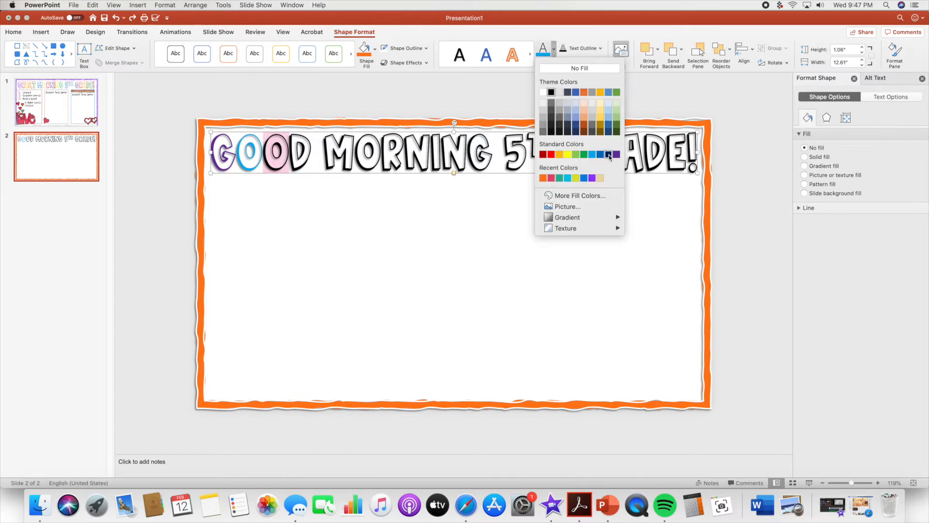
click(559, 154)
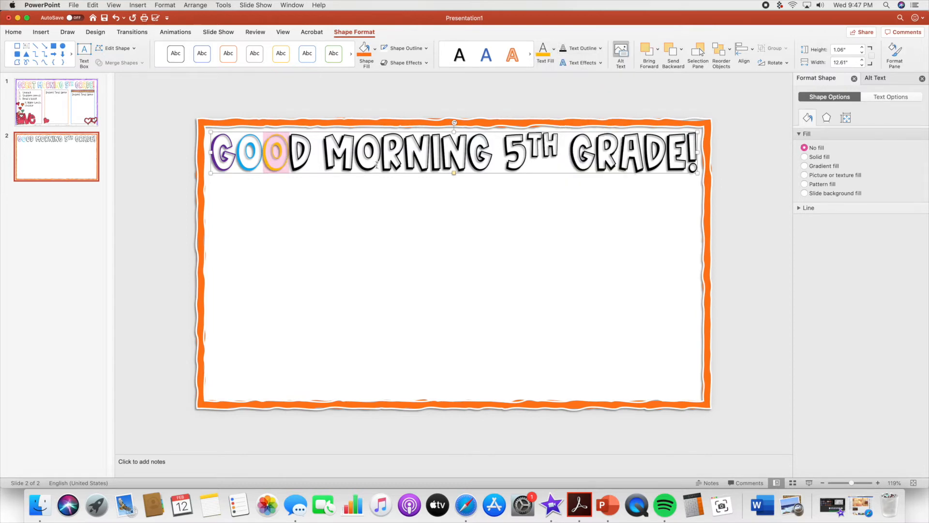
drag(315, 153, 290, 153)
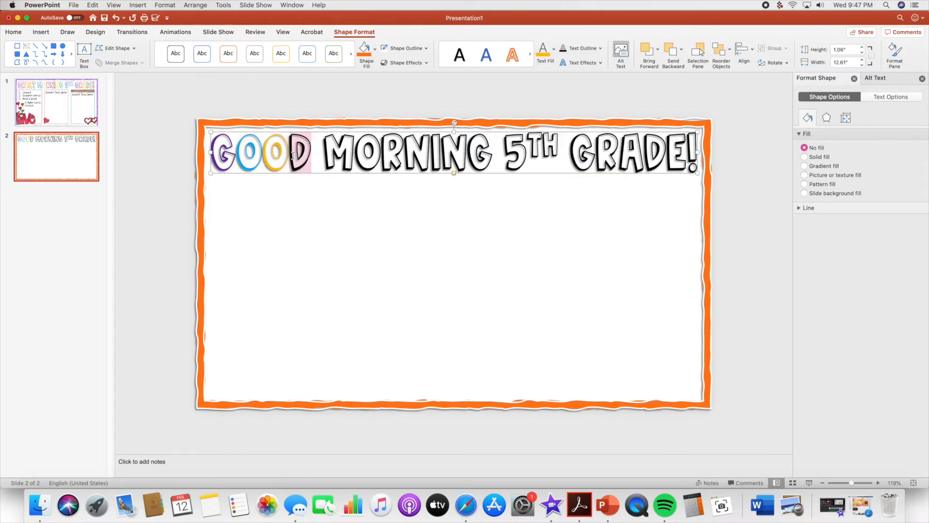
click(554, 49)
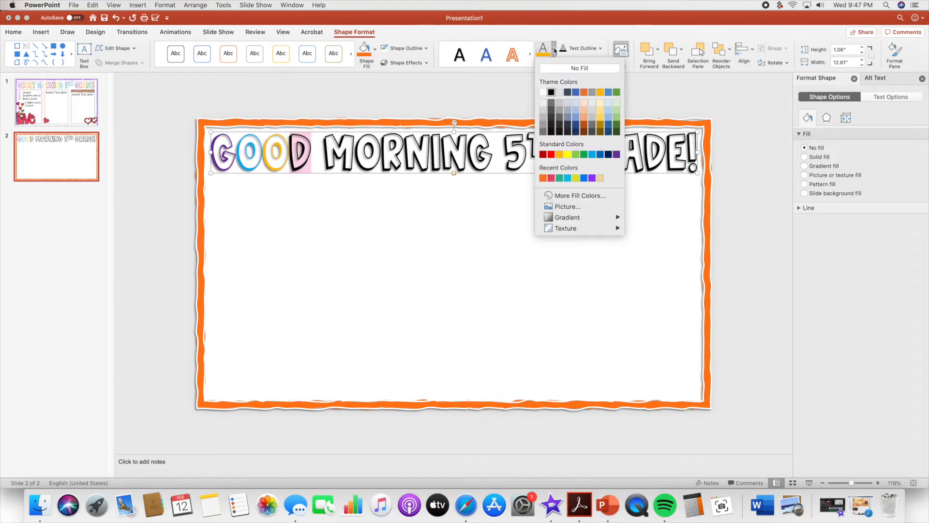
click(552, 178)
Fill the M of MORNING with the recently used blue and its O with the darkest theme green, undoing the pinkish-red trial on the O
drag(356, 153, 323, 153)
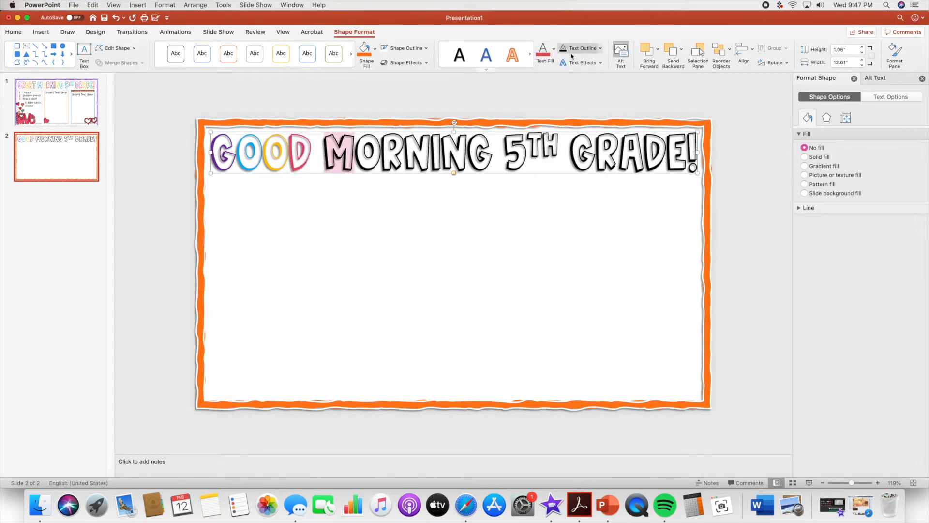
click(555, 50)
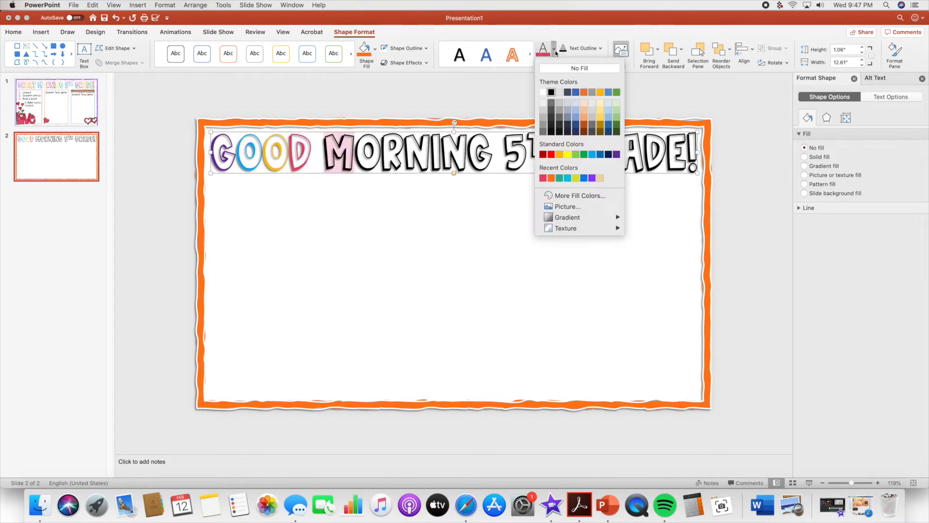
click(584, 178)
drag(382, 153, 356, 153)
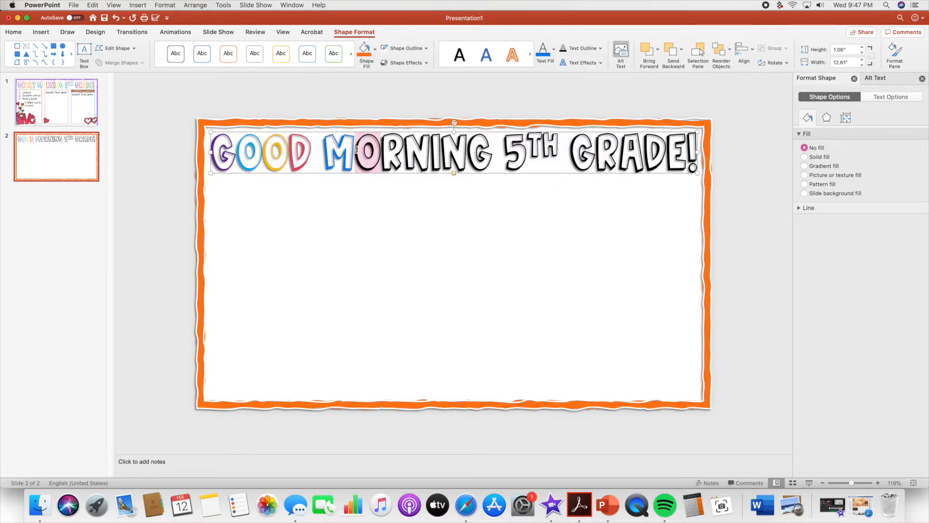
click(553, 50)
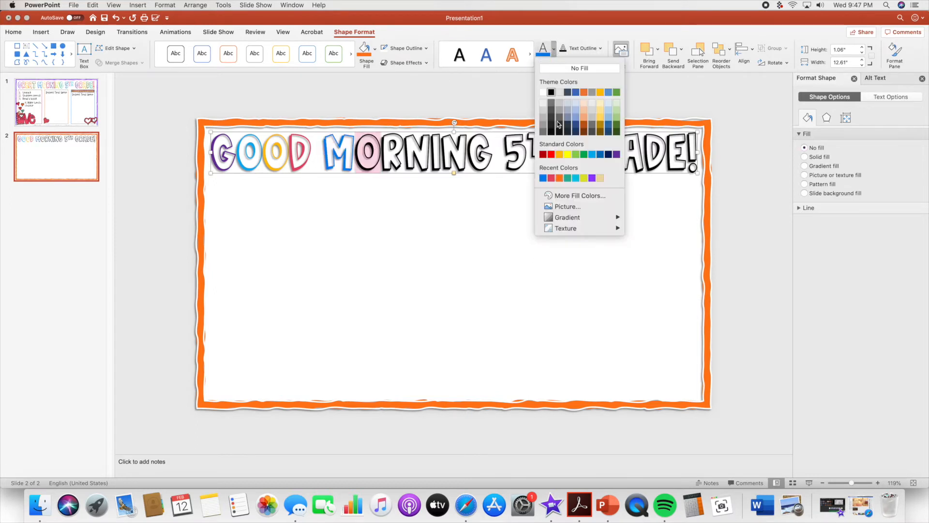
click(549, 174)
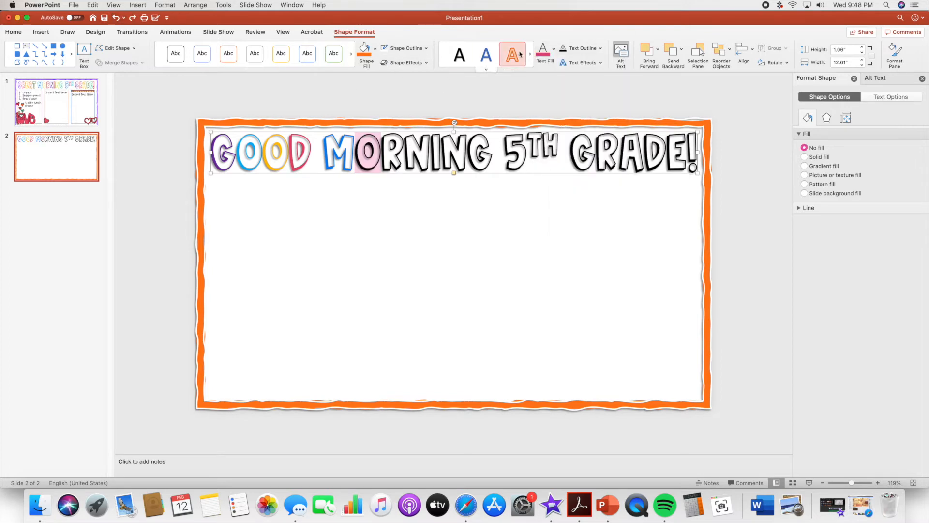
click(553, 49)
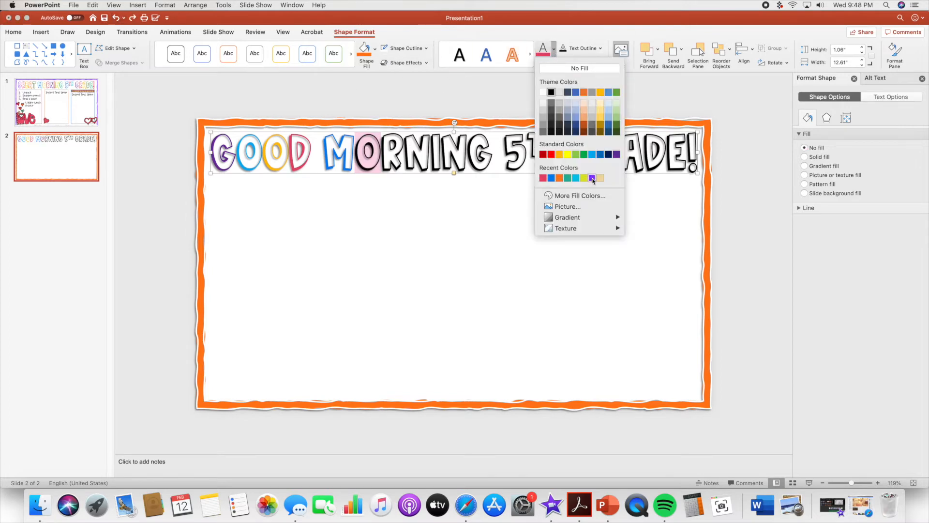
click(616, 128)
Fill the remaining letters of MORNING individually: R teal, N dark red, I light blue, N tan and G gold
click(555, 52)
drag(382, 153, 688, 151)
click(575, 178)
click(555, 51)
click(542, 154)
click(556, 53)
click(592, 154)
click(555, 52)
click(600, 178)
click(555, 52)
click(600, 117)
Fill the characters of 5TH GRADE! individually with purple, orange, gold, pinkish red, light blue, green, pinkish red, light green and dark blue
click(616, 154)
click(555, 52)
click(559, 178)
click(555, 52)
click(559, 154)
click(584, 178)
click(554, 51)
click(584, 154)
click(554, 51)
click(551, 178)
click(555, 52)
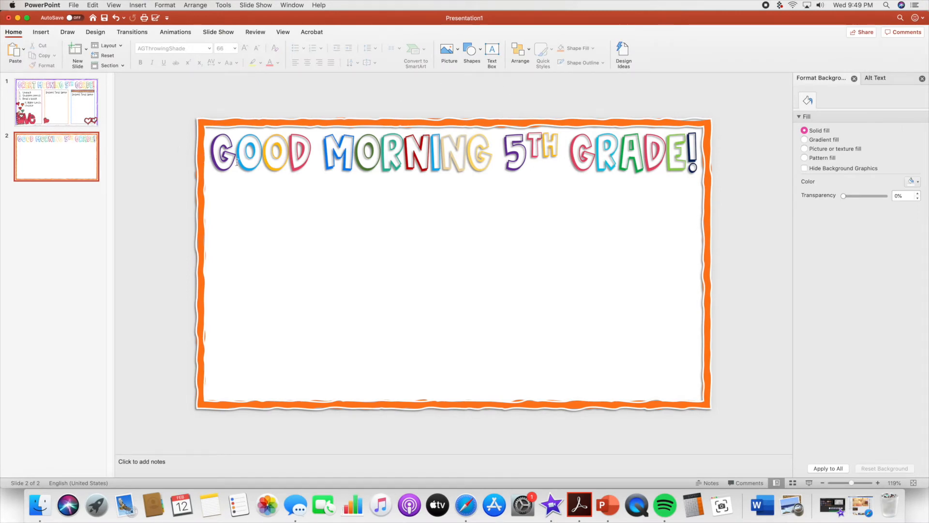
click(249, 175)
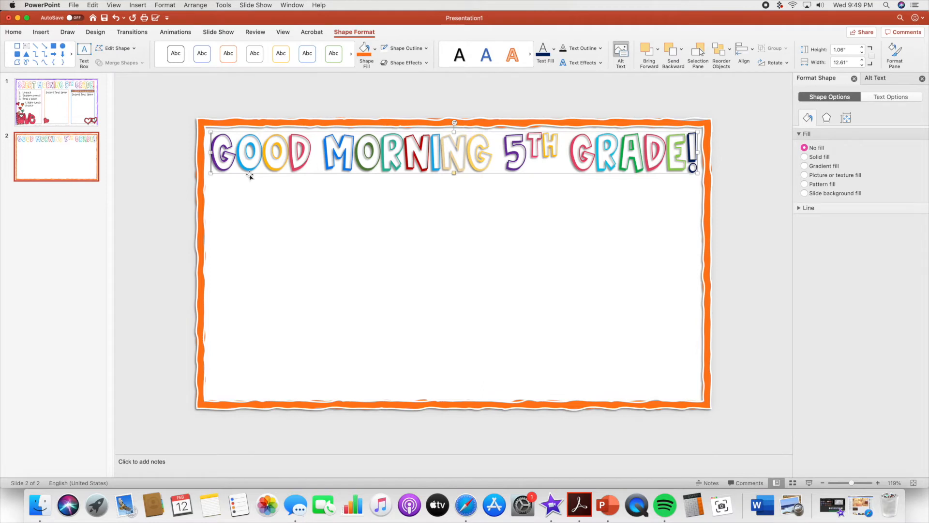
click(153, 111)
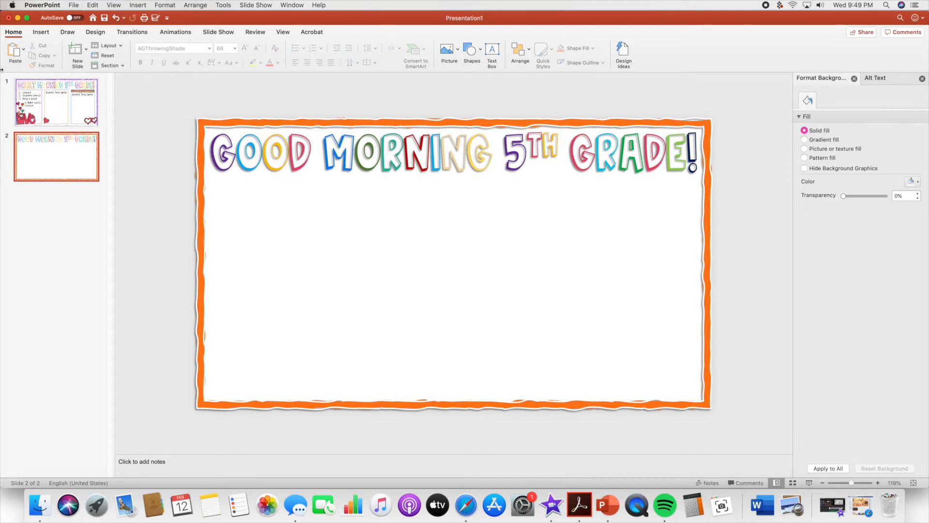
Draw a frame shape about 5.48" high by 3.79" wide under GOOD, thin its border and align it with the greeting's left edge
click(39, 33)
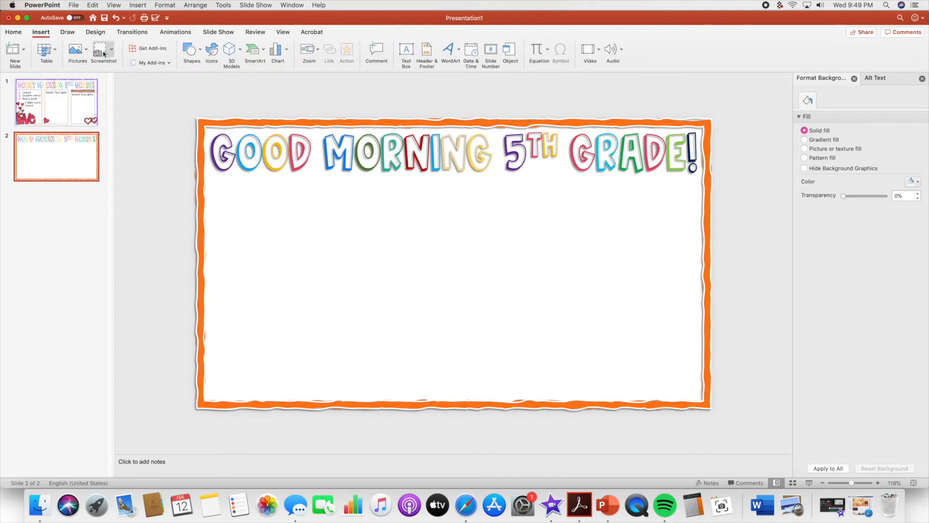
click(202, 50)
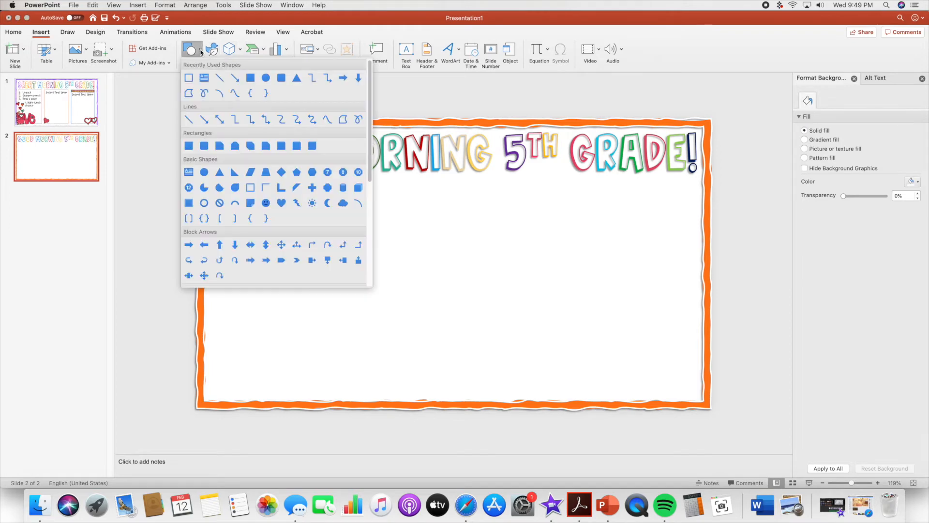
click(189, 146)
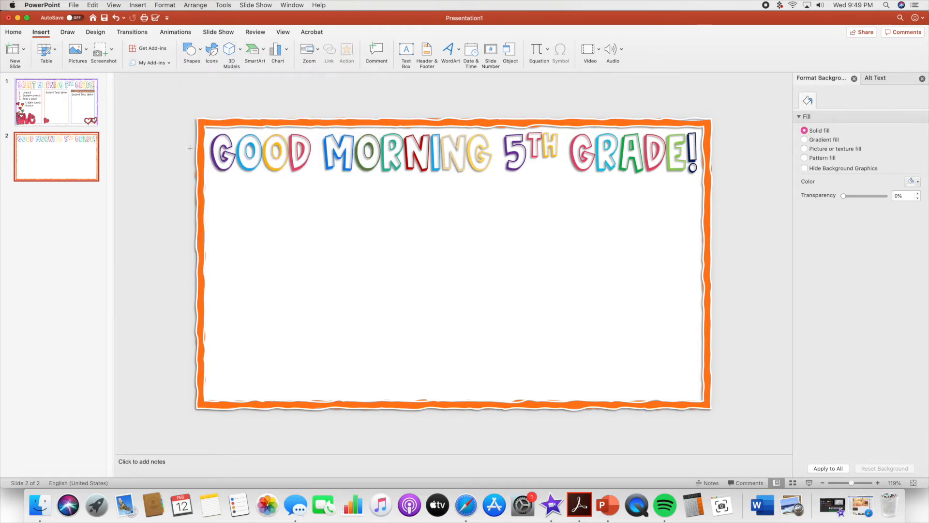
click(201, 51)
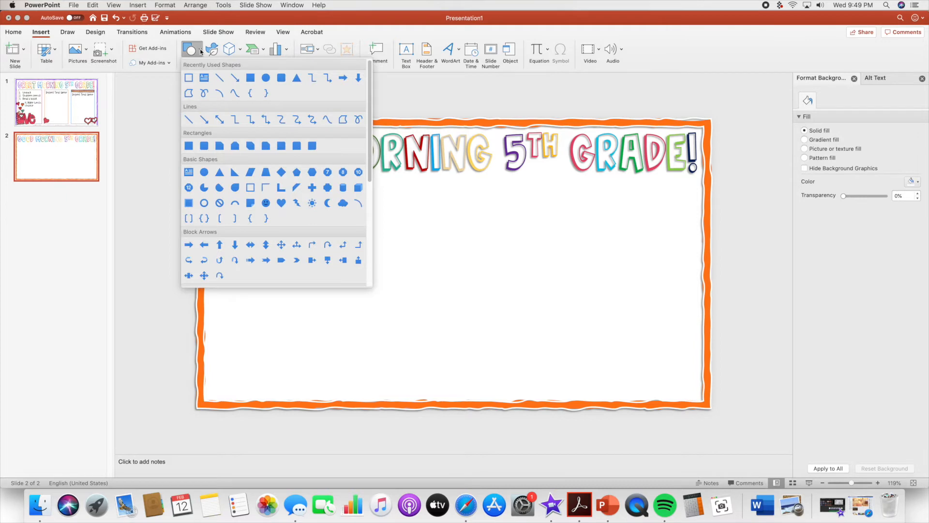
click(188, 78)
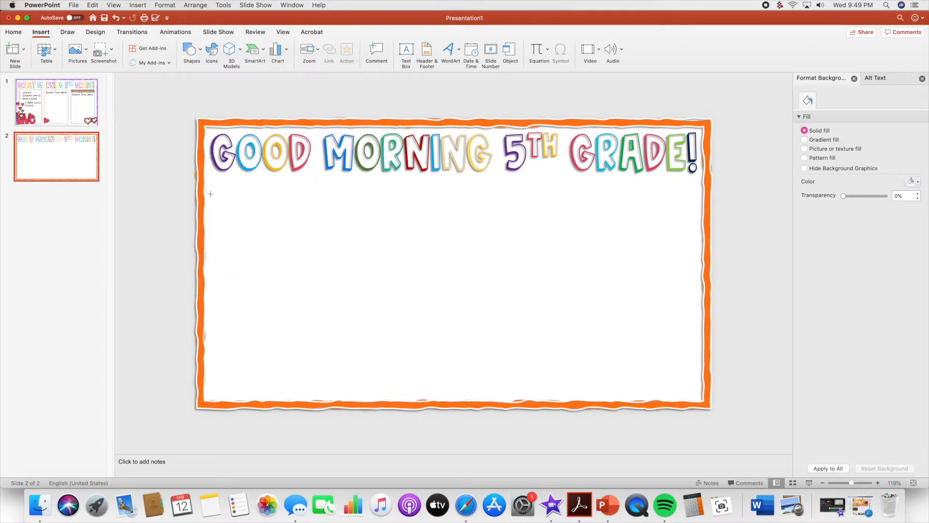
drag(213, 187, 361, 396)
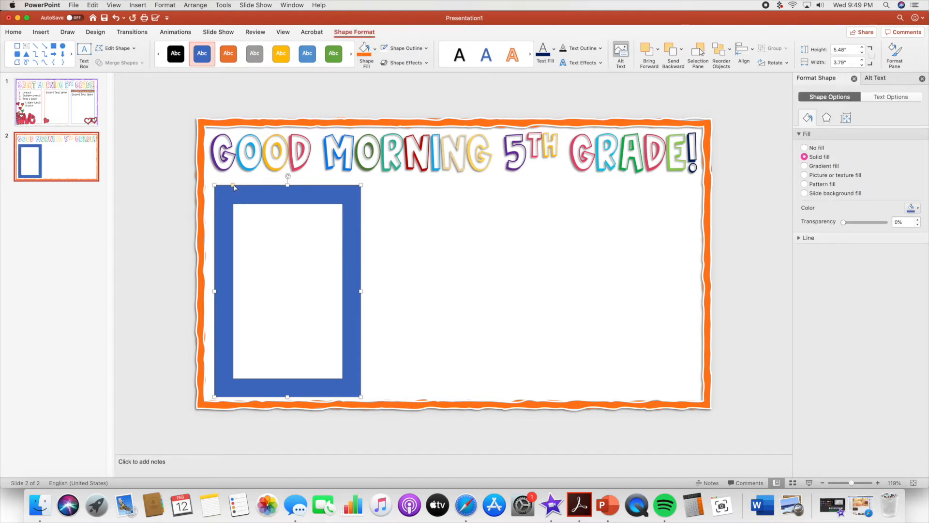
mouse_move(231, 188)
mouse_down()
mouse_move(215, 187)
mouse_move(258, 188)
mouse_move(214, 183)
mouse_up()
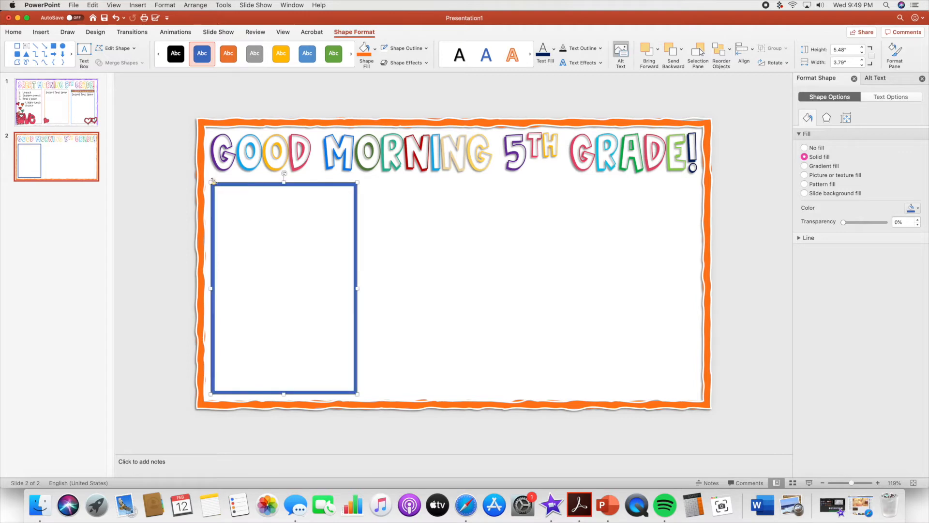
Fill the thin frame under GOOD with standard purple
click(376, 50)
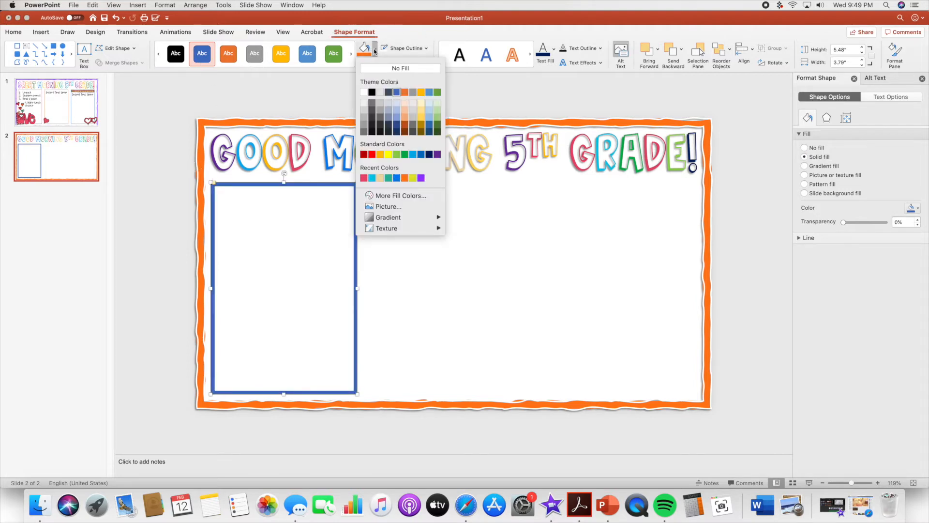
click(375, 50)
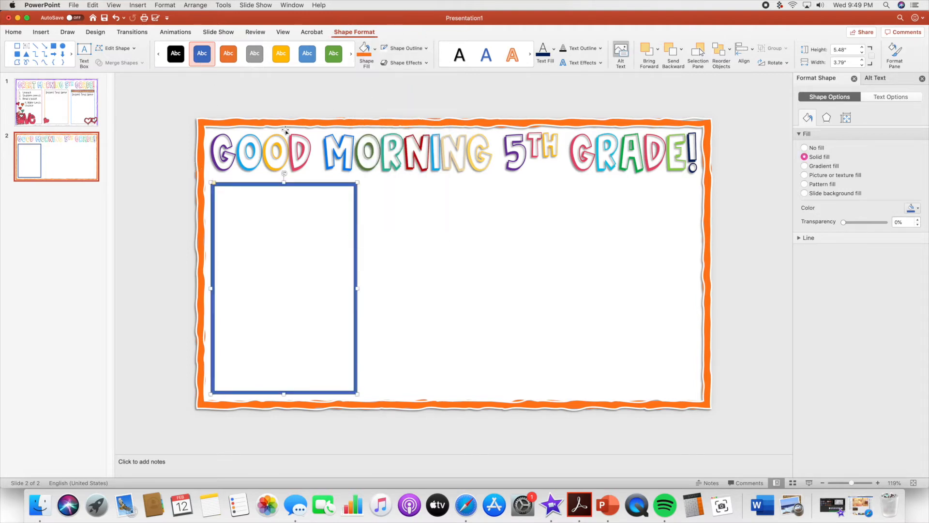
click(376, 48)
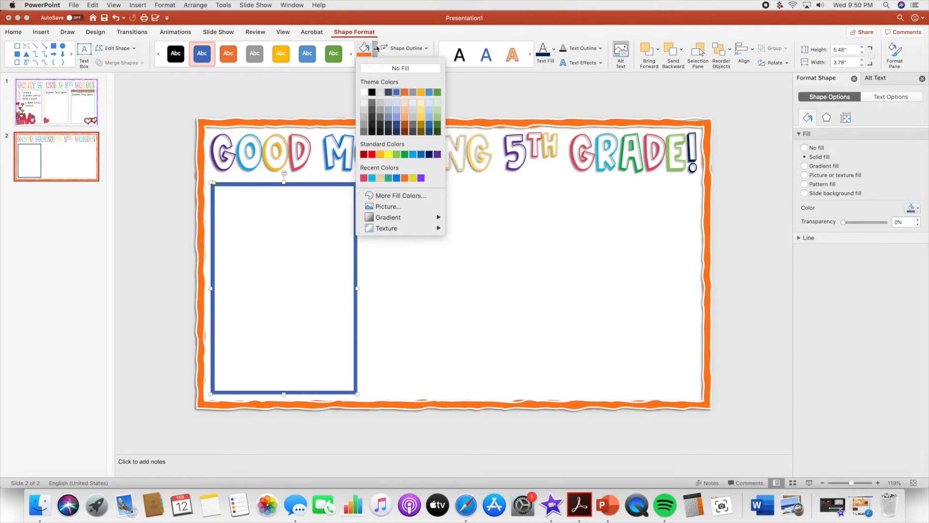
click(438, 154)
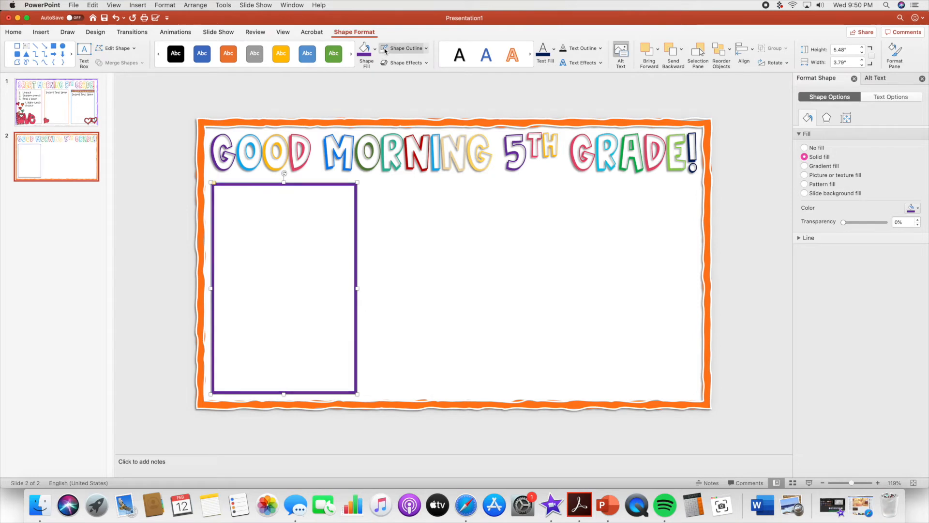
Add an outer shadow offset to the right to the purple frame
click(426, 64)
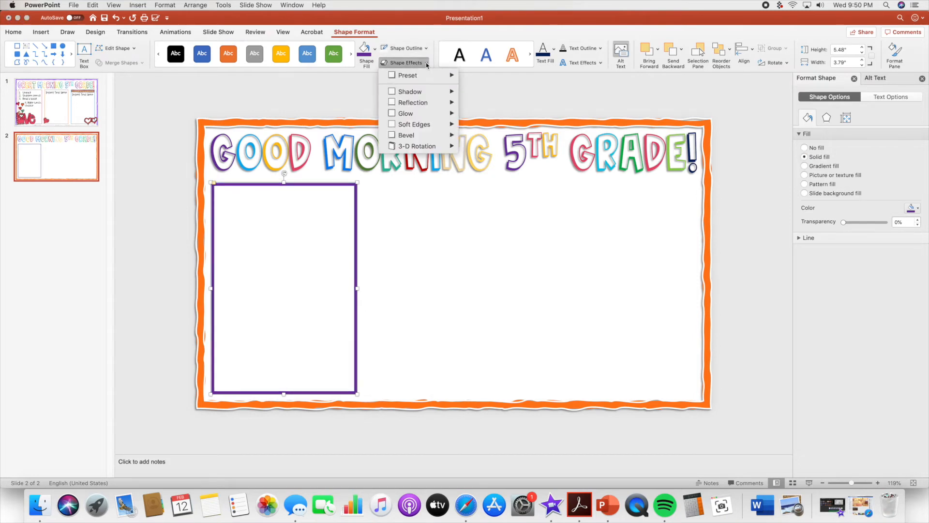
mouse_move(435, 96)
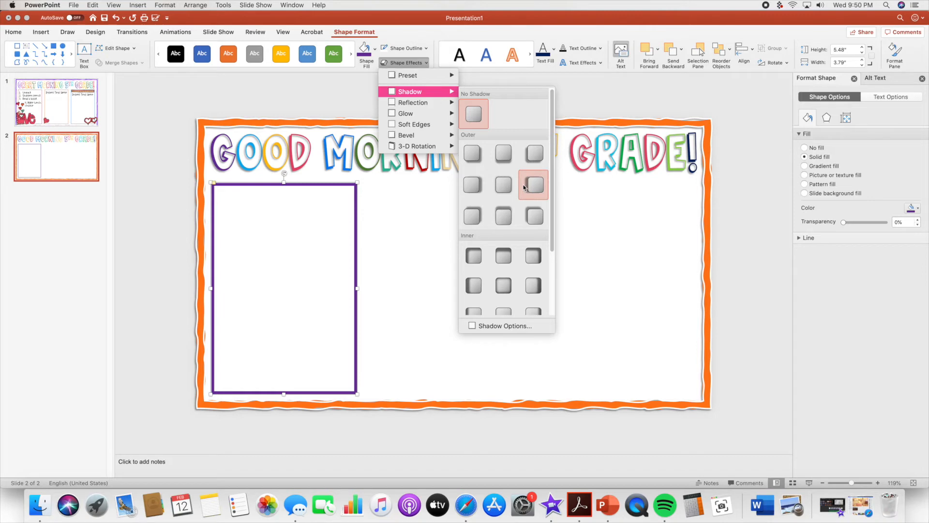
click(473, 184)
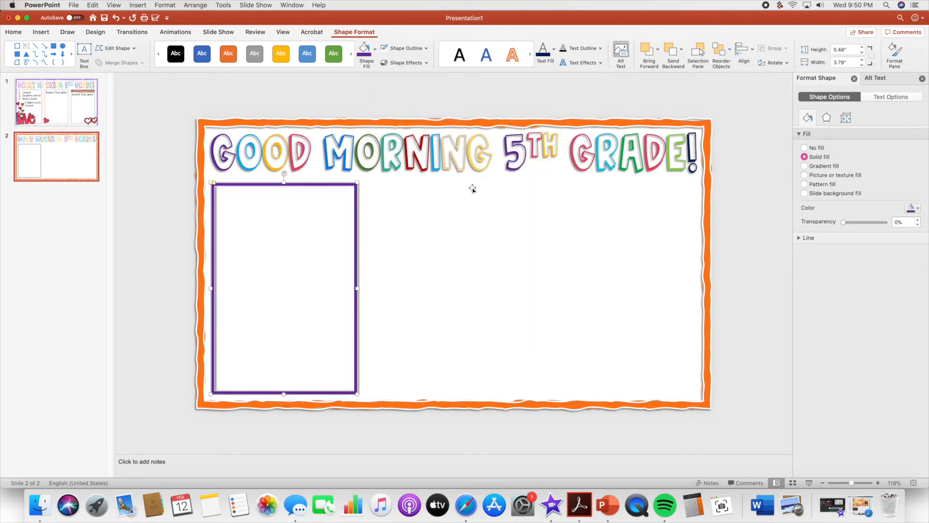
click(196, 222)
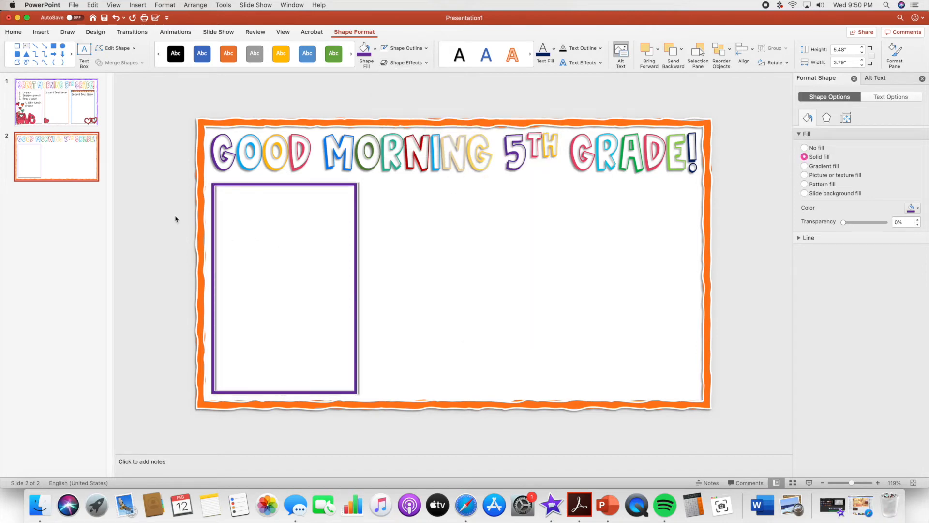
Duplicate the purple frame twice and arrange the copies beside it in an evenly spaced, aligned row of three
click(357, 288)
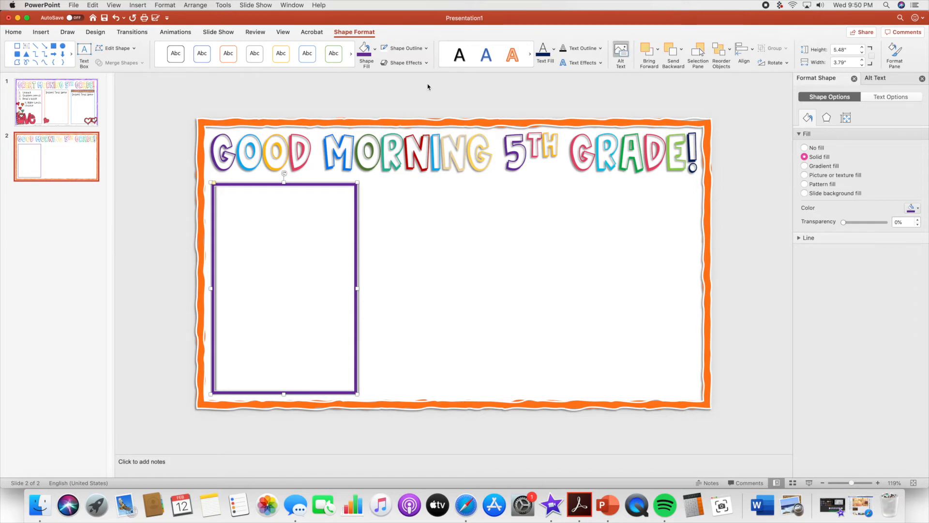
key(super+v)
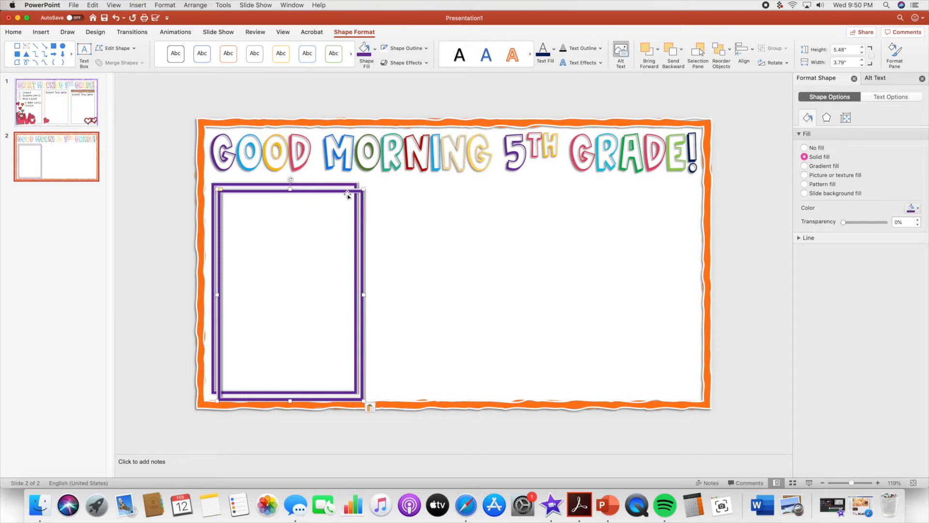
drag(348, 192, 507, 184)
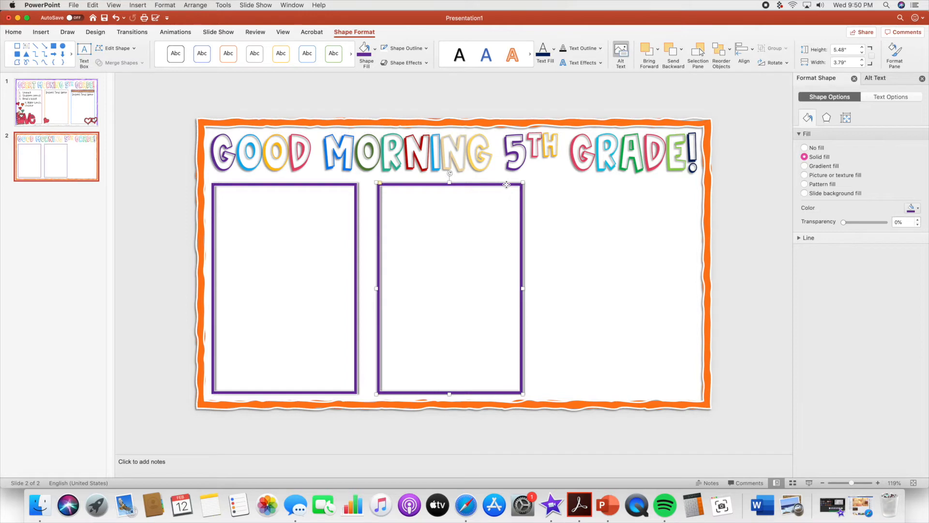
key(super+v)
drag(506, 190, 676, 182)
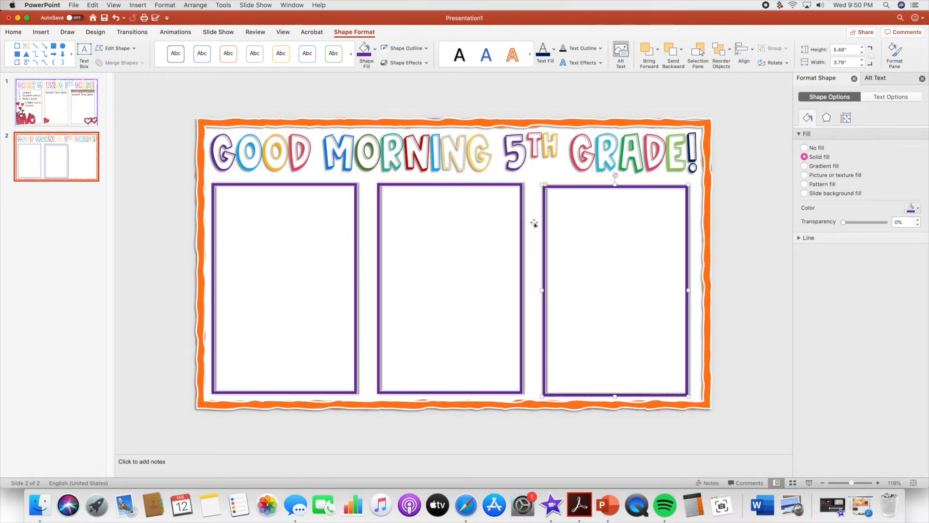
drag(581, 185, 581, 183)
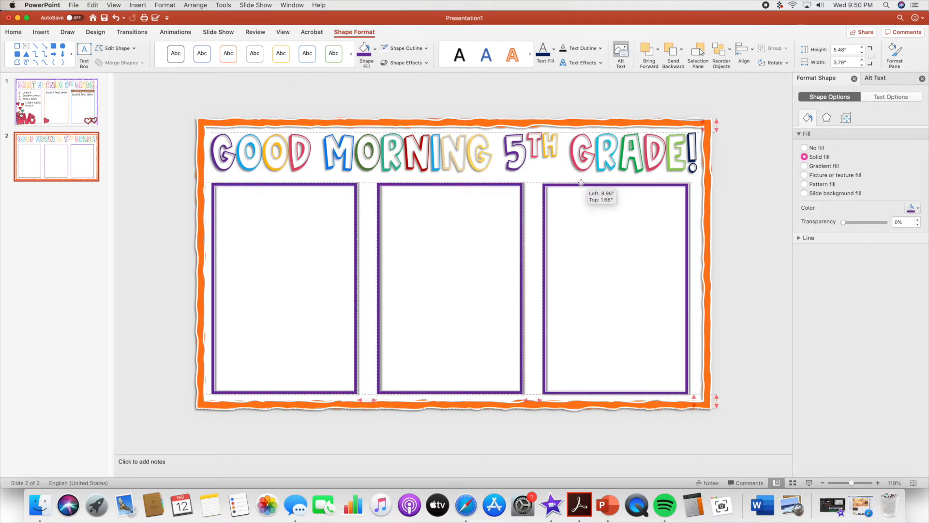
drag(580, 183, 556, 186)
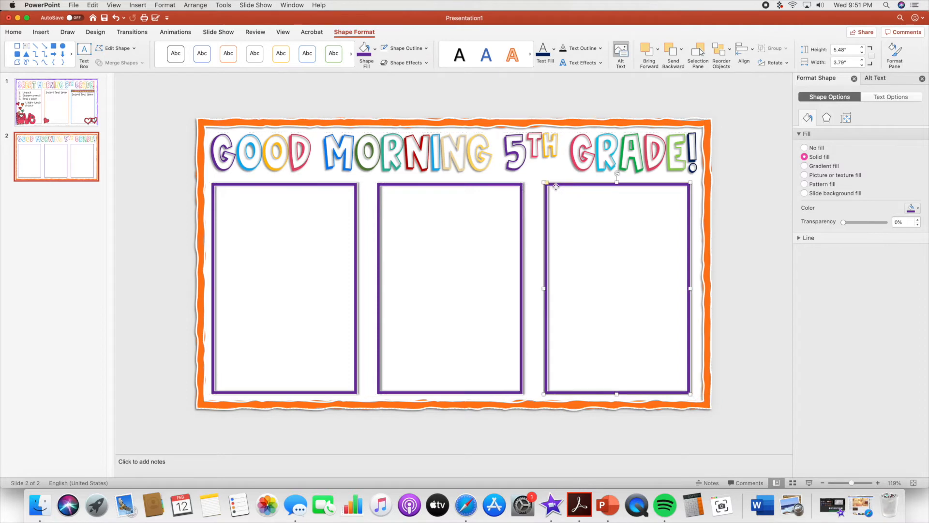
click(498, 185)
click(329, 185)
click(567, 183)
click(504, 183)
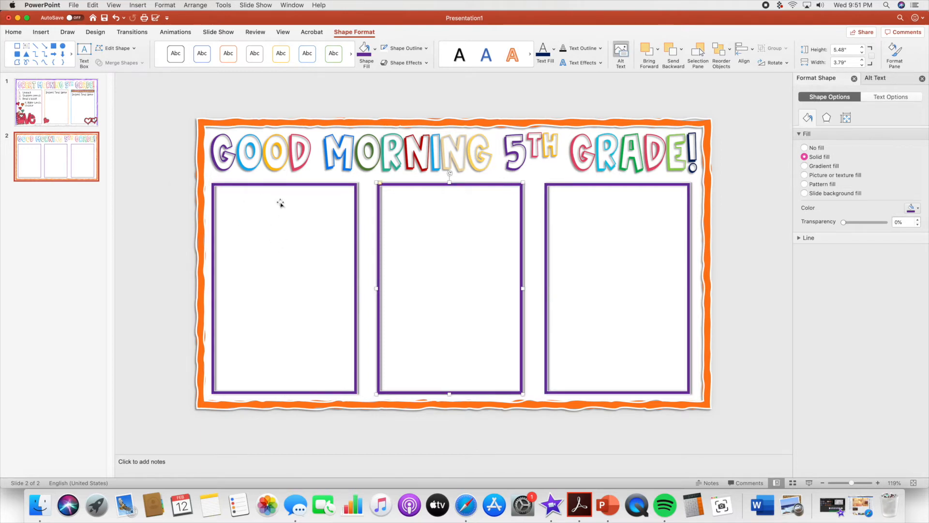
click(463, 235)
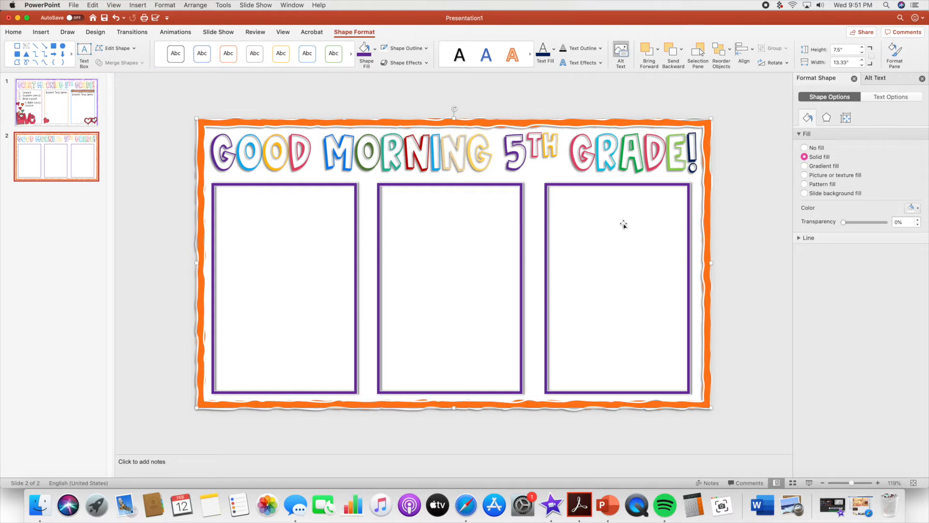
Fill the middle frame with the recently used teal
click(398, 184)
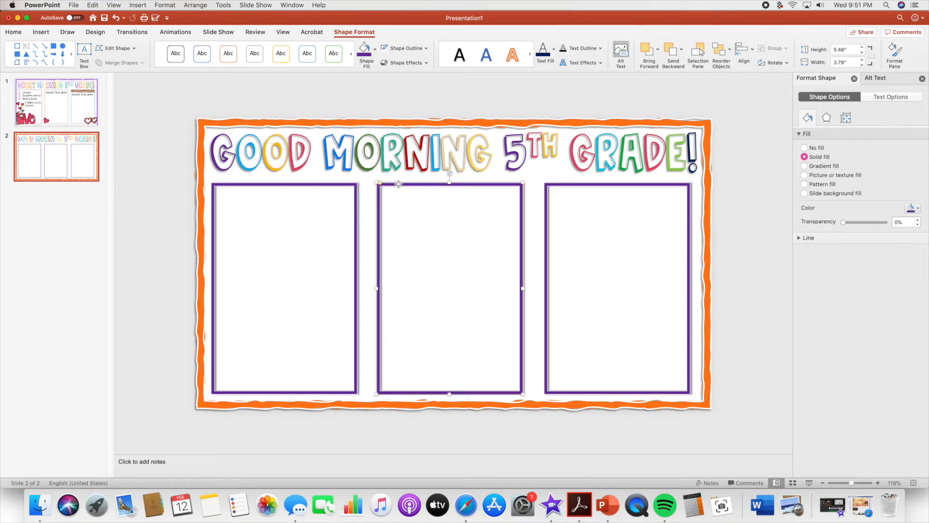
click(376, 49)
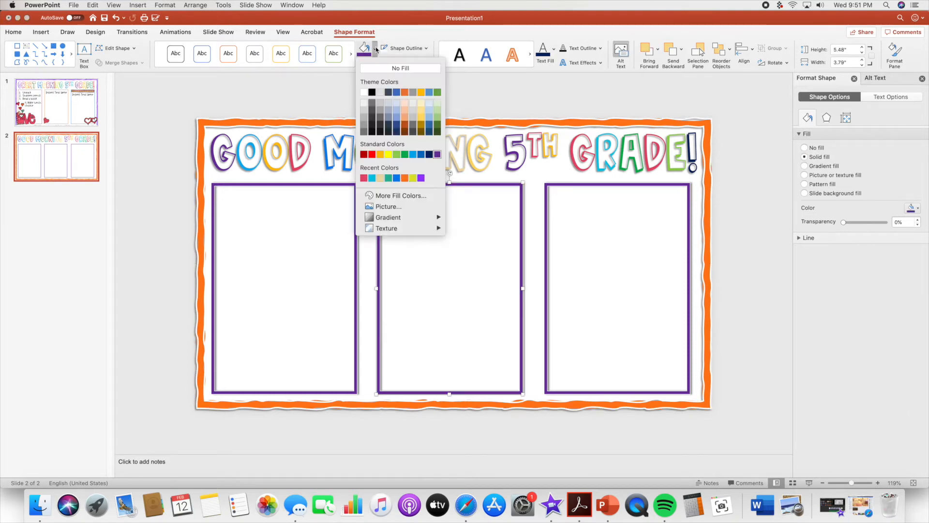
click(388, 179)
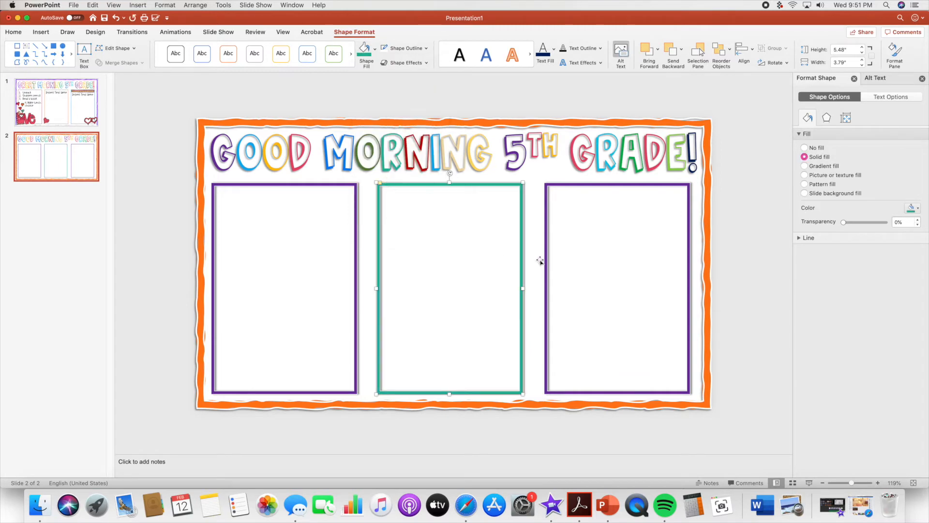
Fill the purple frame under GRADE with the recently used blue
click(577, 185)
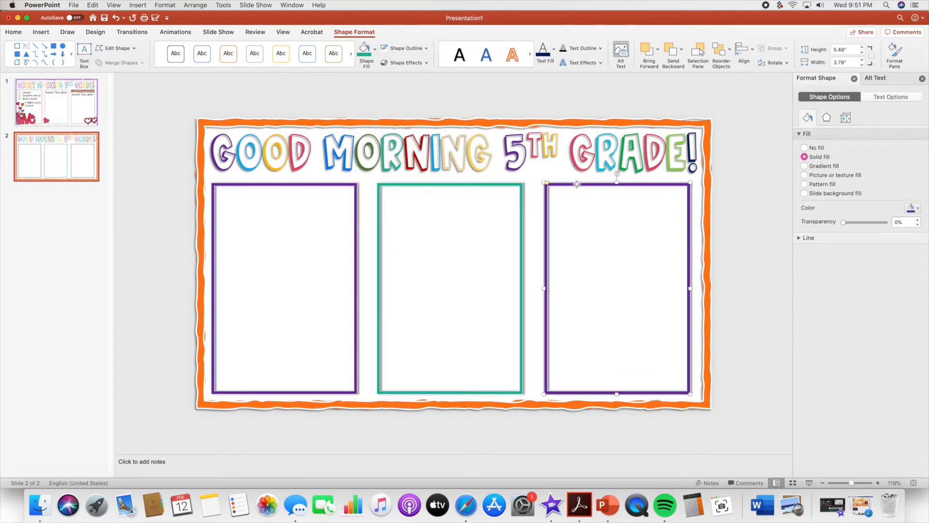
click(376, 49)
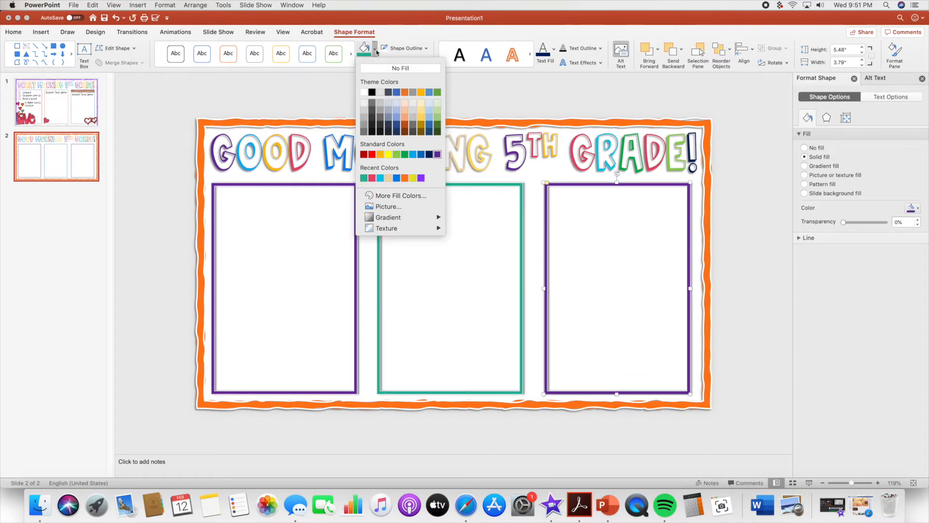
click(397, 179)
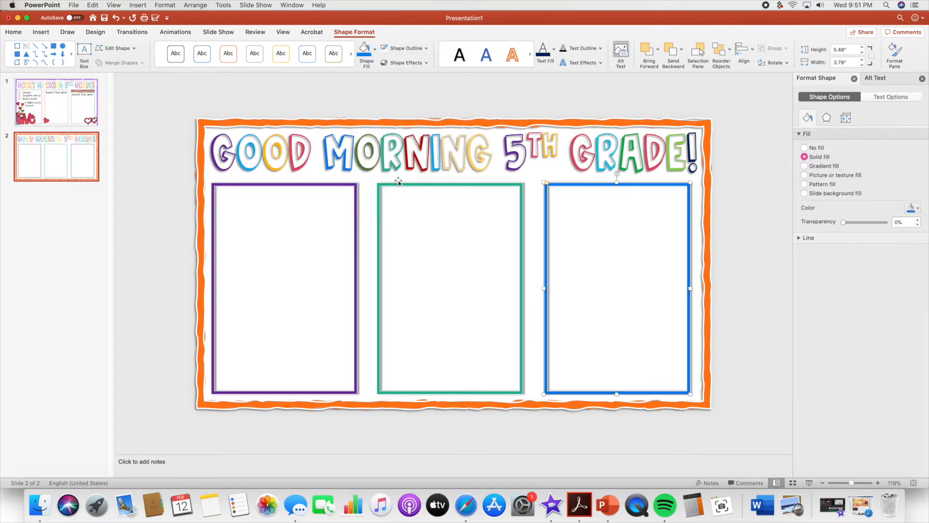
click(551, 102)
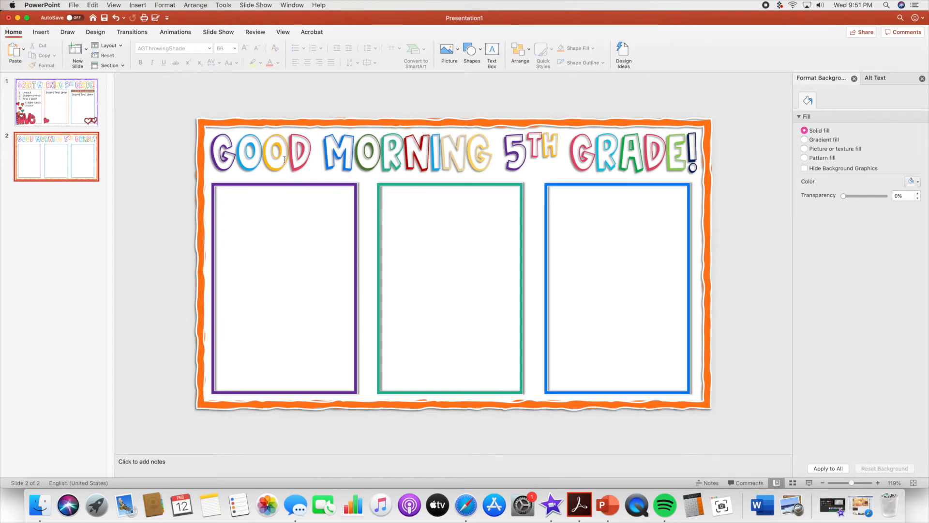
click(329, 185)
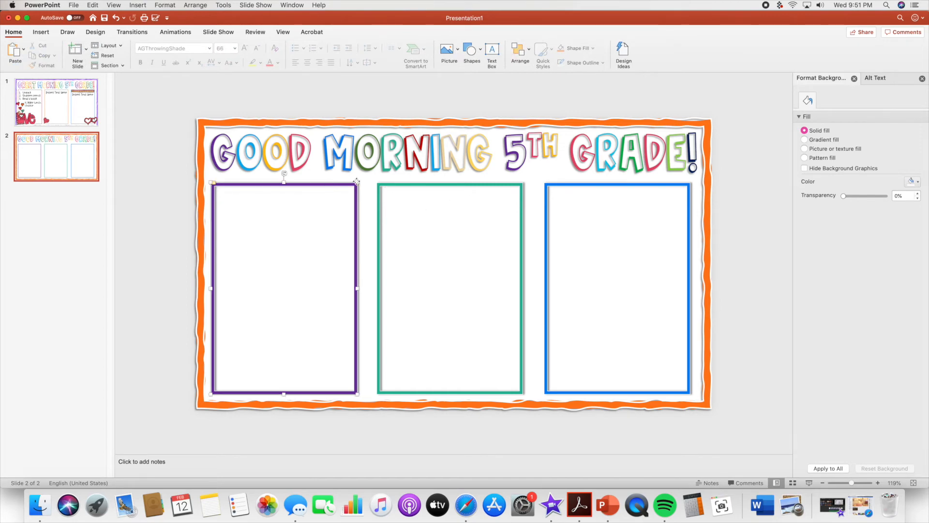
click(568, 184)
click(259, 99)
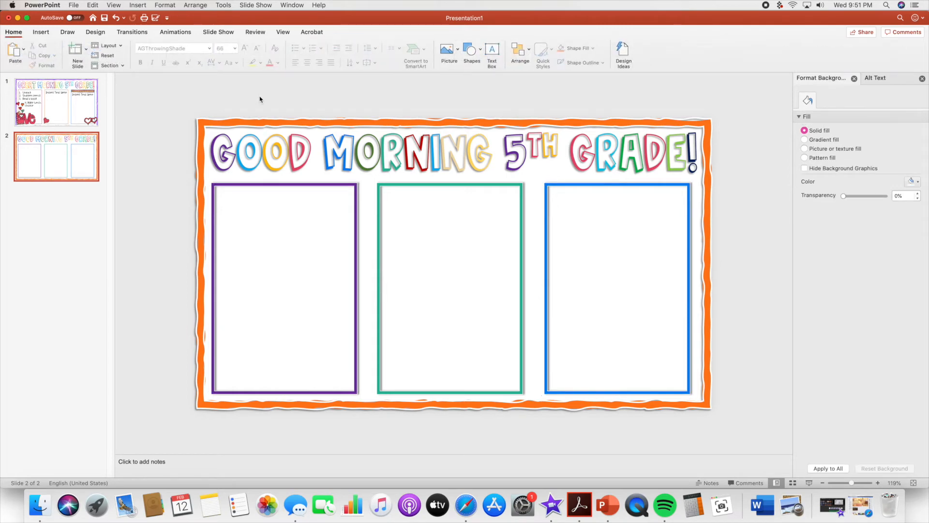
Start inserting a picture from file and open the folder My Book > Clip Art > KHadfield > LoveyDoveyDoodadsEU
click(74, 5)
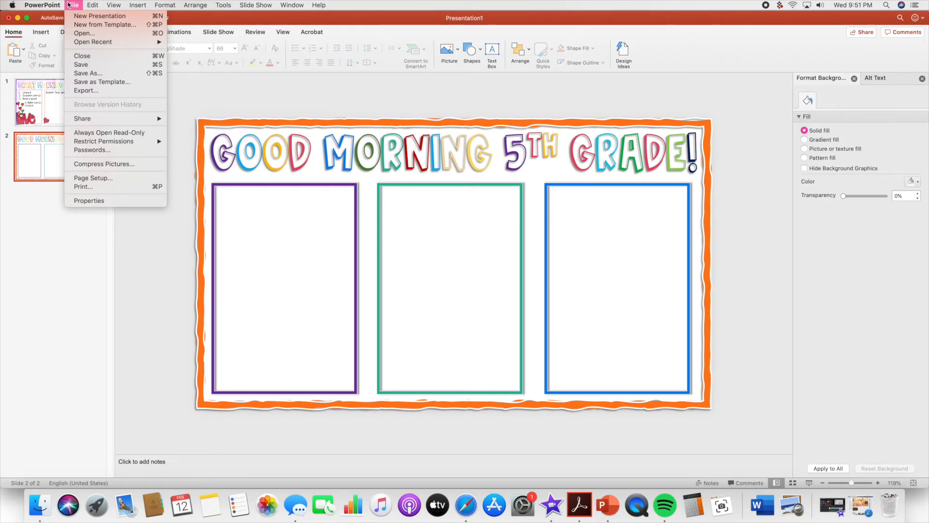
click(41, 31)
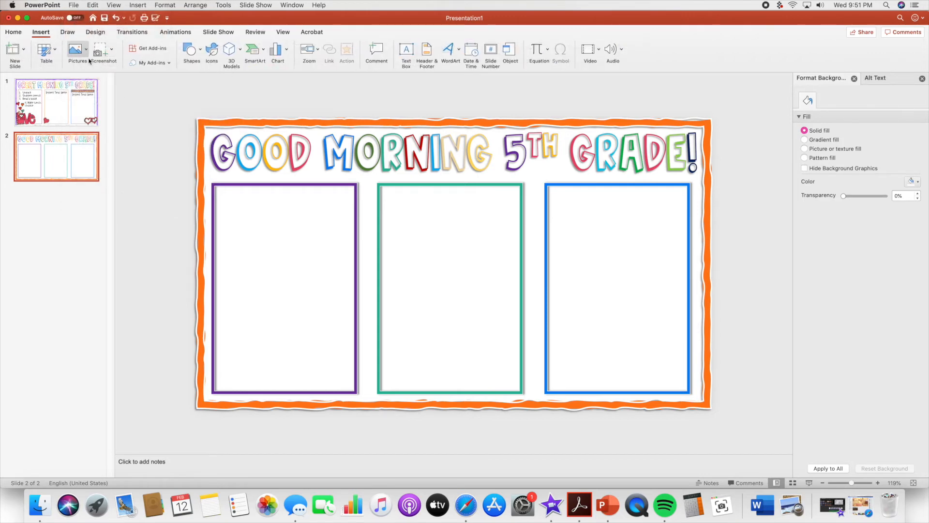
click(87, 54)
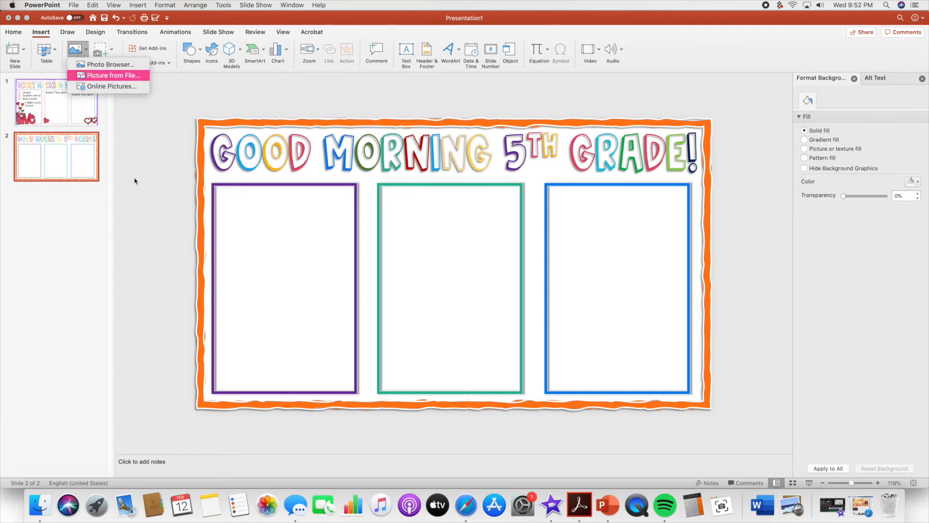
key(Return)
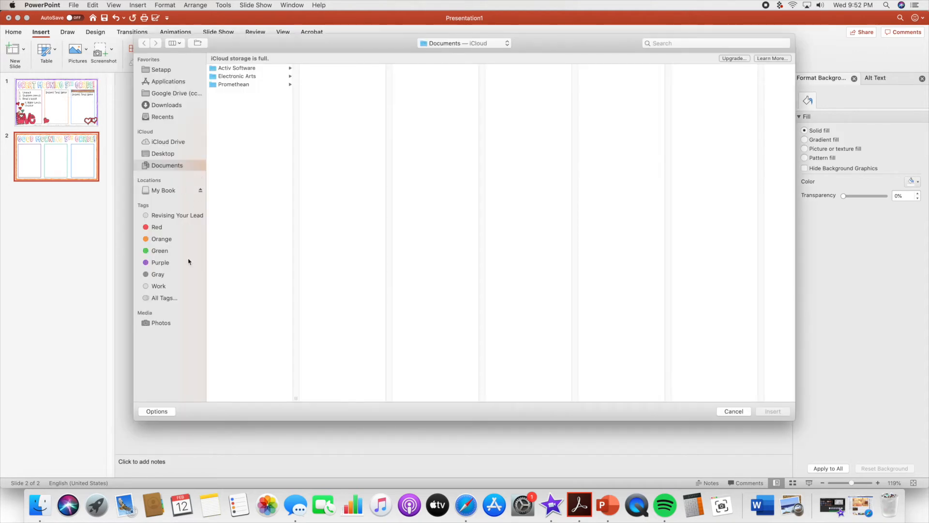
click(171, 191)
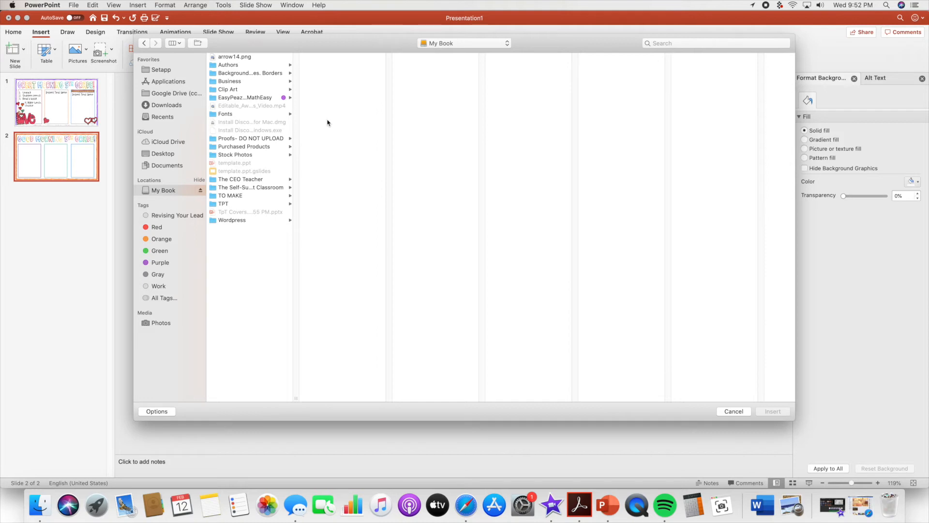
click(289, 91)
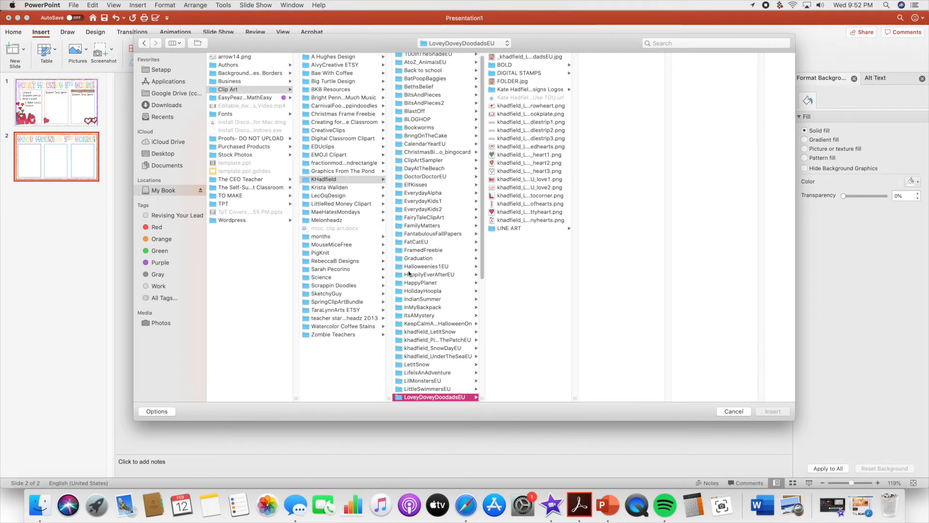
click(333, 179)
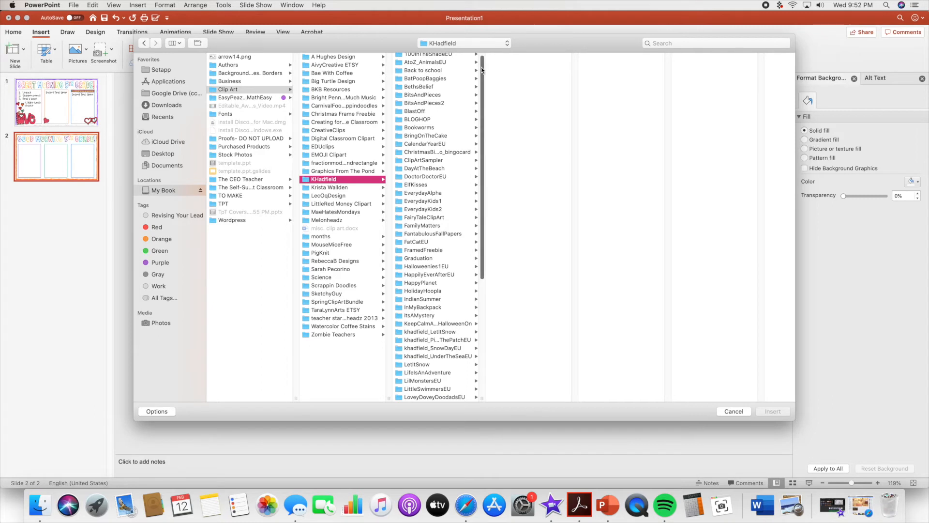
drag(481, 67, 484, 49)
drag(480, 107, 475, 190)
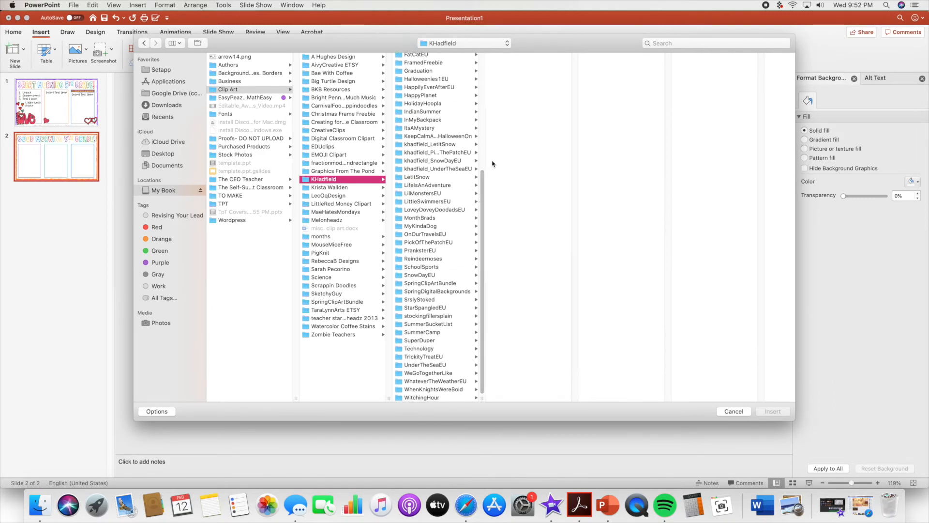
click(429, 211)
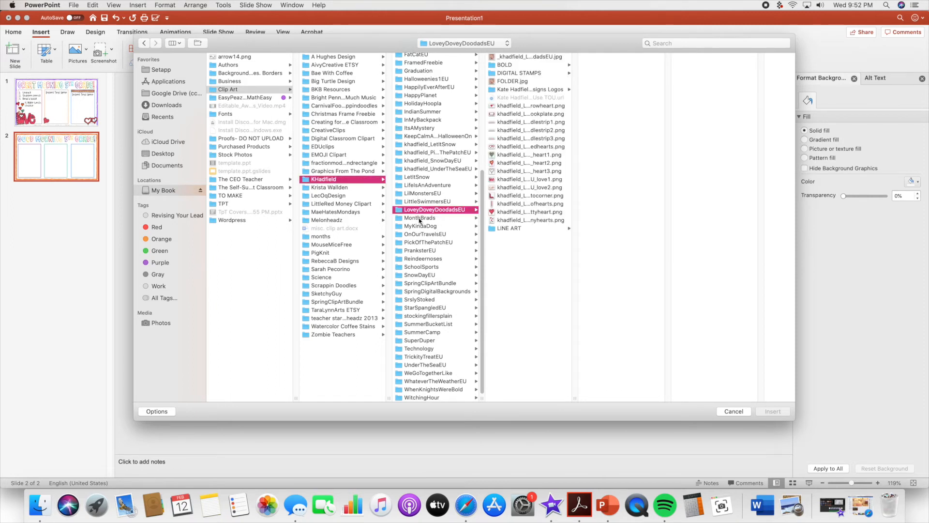
Insert all 15 khadfield PNG pictures from the folder at once and move the pile off the slide to its left
drag(500, 108, 509, 220)
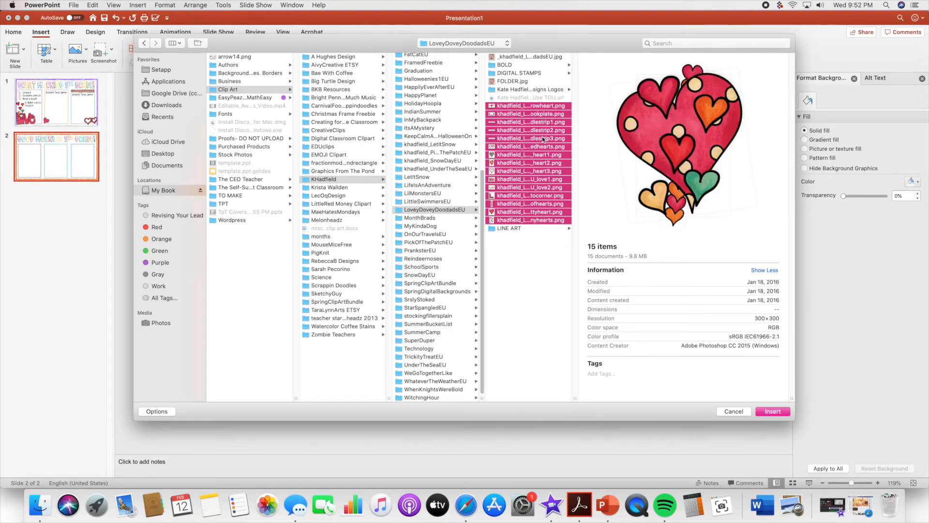
click(772, 411)
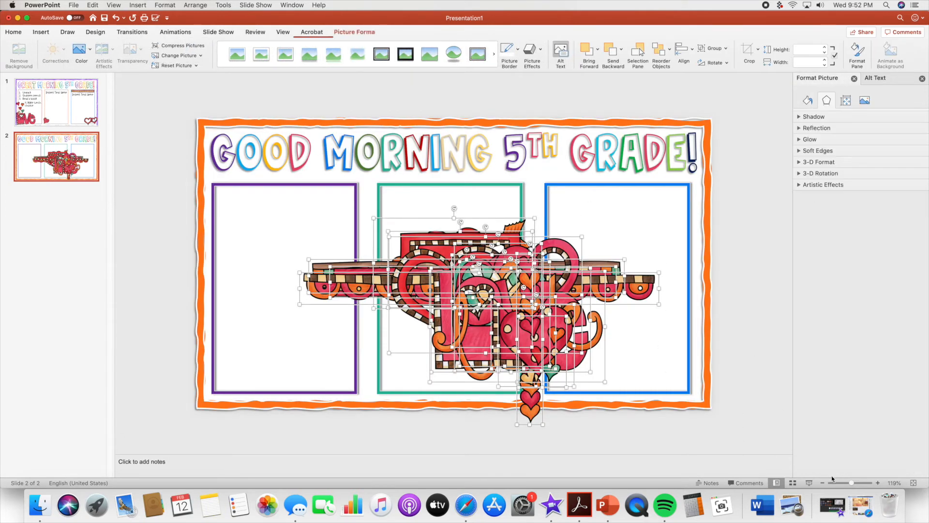
drag(851, 483, 844, 484)
drag(578, 278, 557, 264)
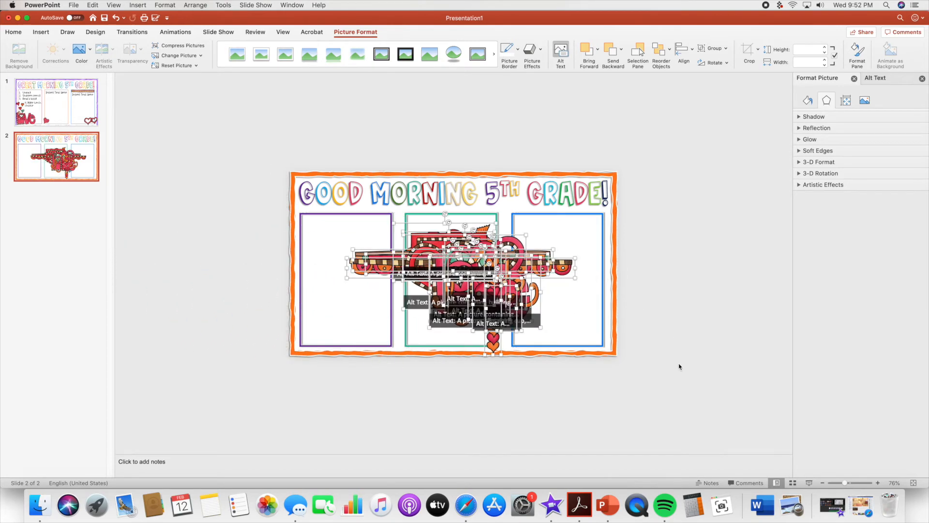
drag(565, 266, 274, 258)
click(270, 167)
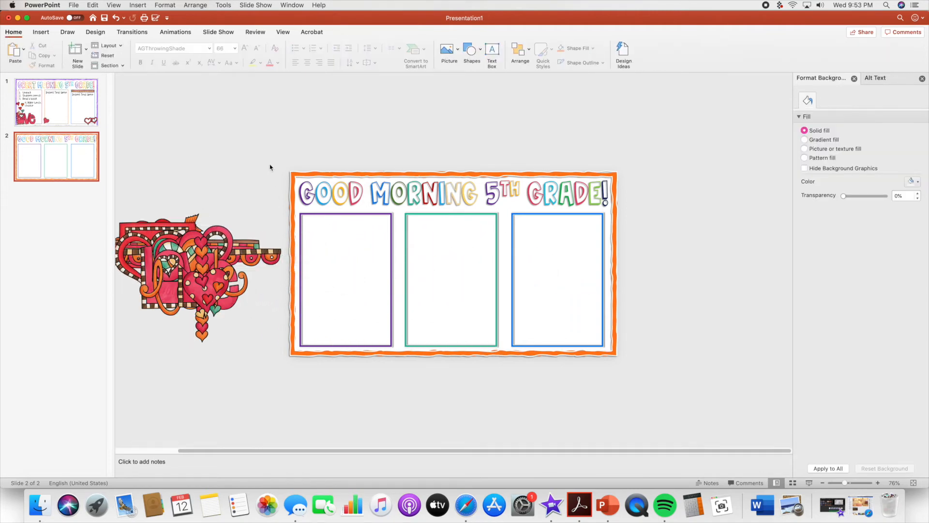
Separate the piled clip-art pictures by spreading them out individually around the outside of the slide
drag(204, 270, 218, 341)
drag(155, 280, 300, 114)
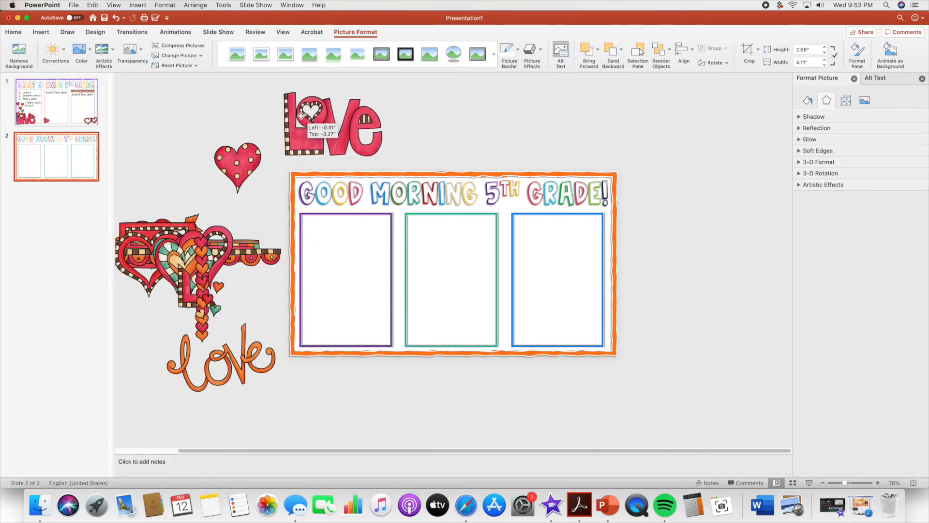
drag(201, 248, 174, 110)
drag(186, 252, 439, 121)
drag(221, 251, 576, 124)
drag(202, 265, 652, 124)
drag(256, 257, 682, 384)
drag(253, 254, 778, 222)
drag(237, 246, 774, 304)
drag(619, 310, 660, 303)
drag(184, 240, 254, 226)
drag(162, 264, 340, 421)
mouse_move(203, 291)
mouse_down()
mouse_move(121, 324)
mouse_move(151, 304)
mouse_move(228, 314)
mouse_move(216, 302)
mouse_up()
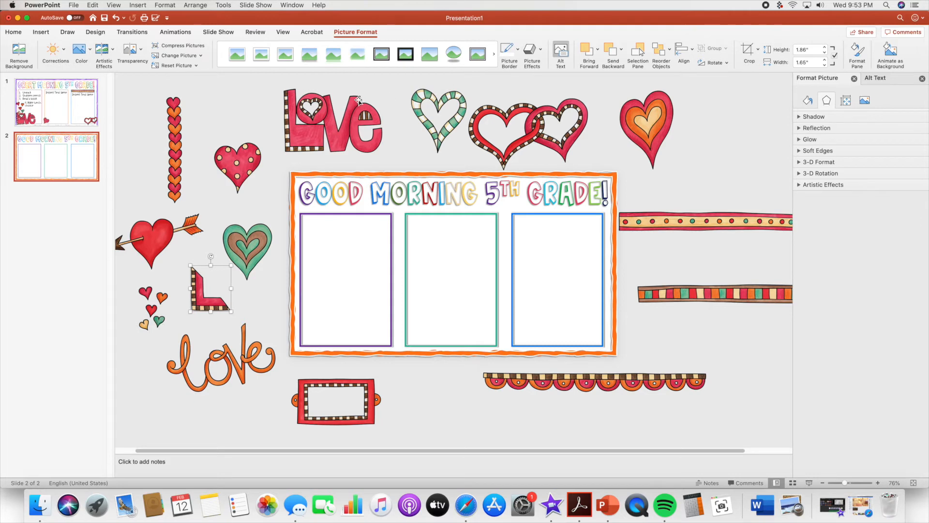
Place the block-letter Love picture over the bottom of the purple frame and apply the drop shadow picture style
drag(318, 124, 331, 321)
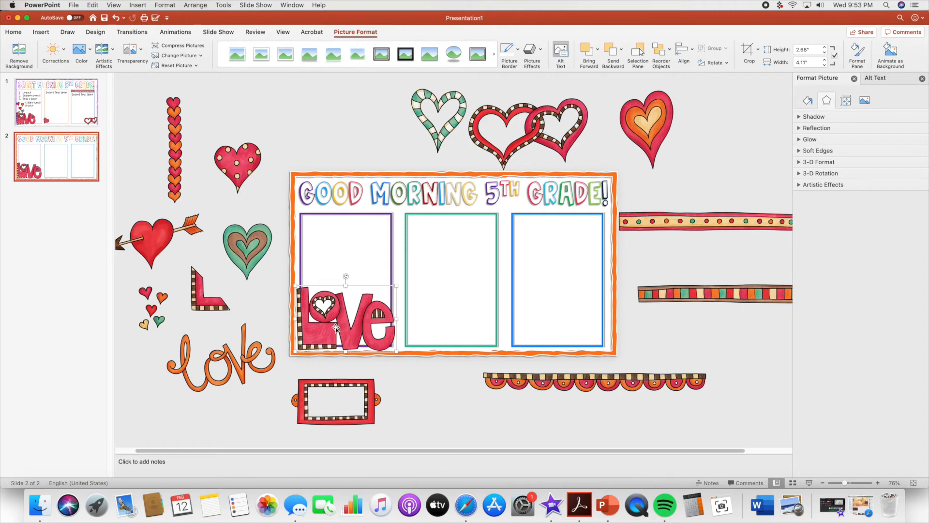
click(439, 397)
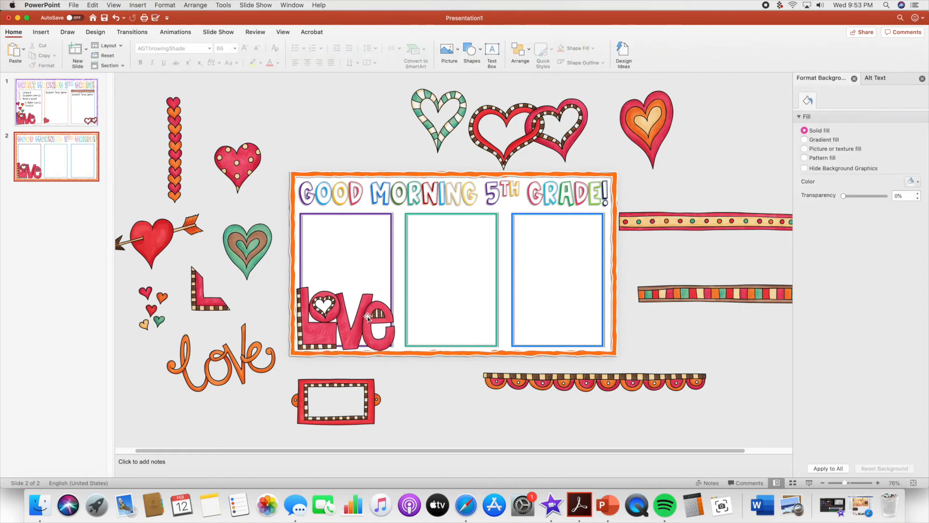
click(344, 322)
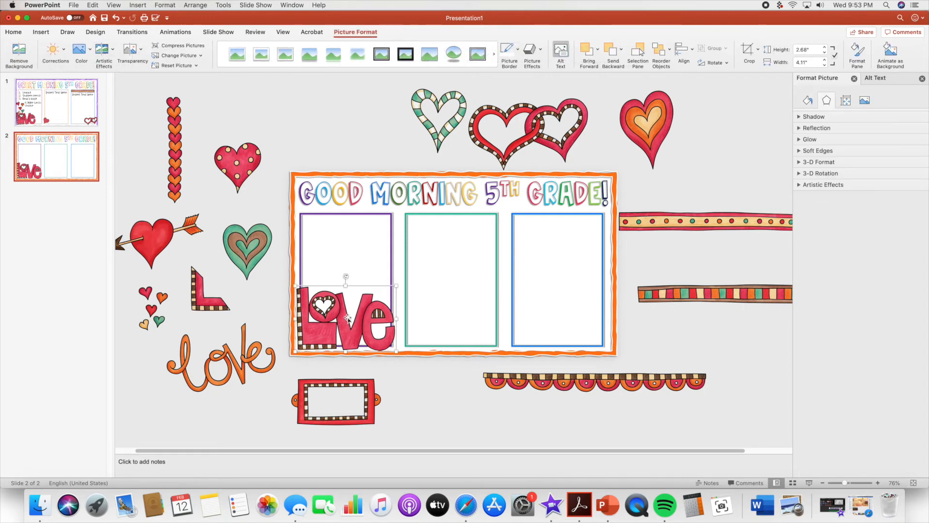
click(422, 388)
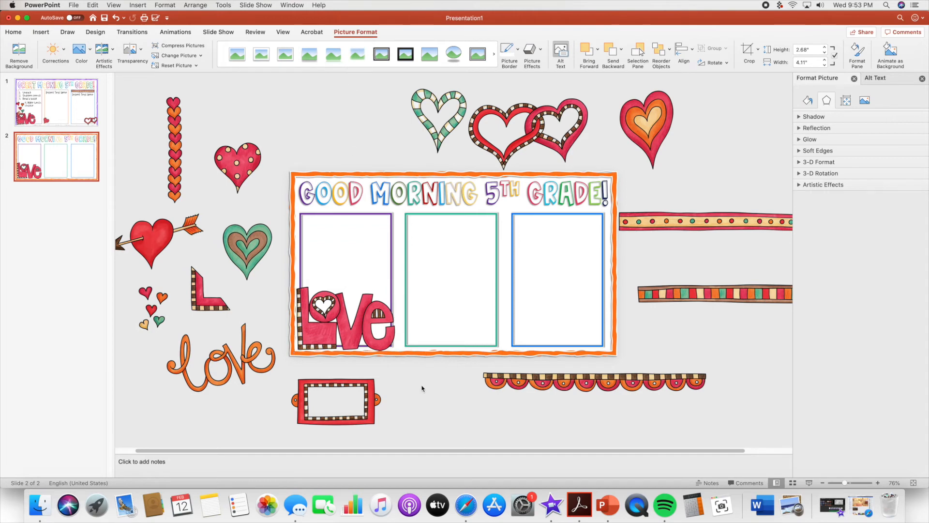
click(325, 319)
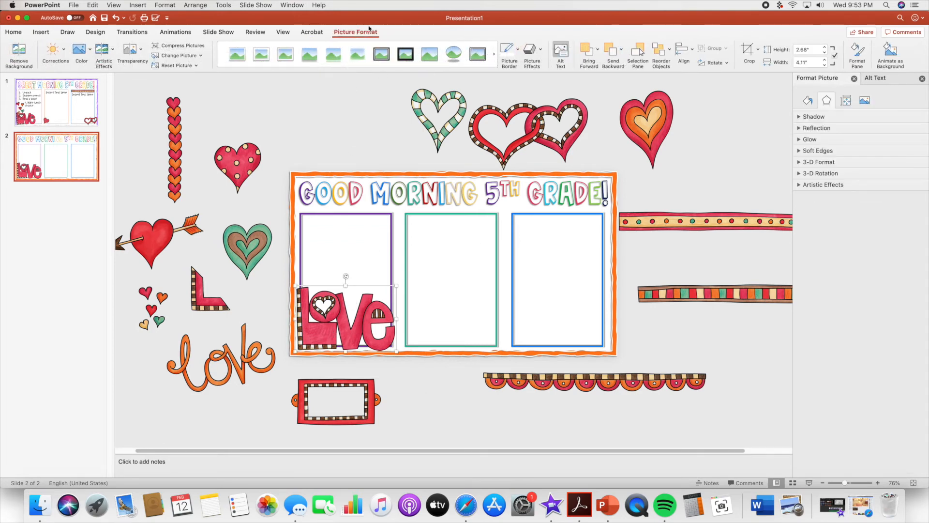
click(310, 55)
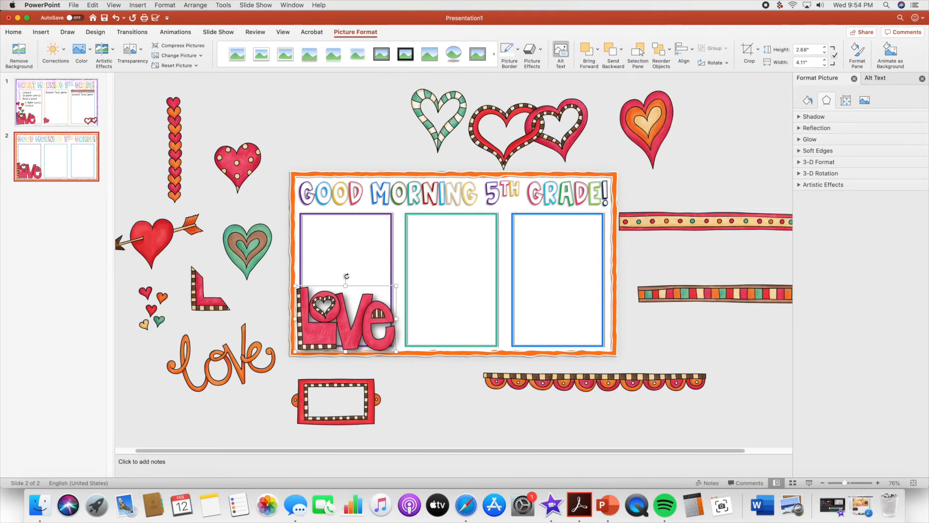
Tilt the Love picture slightly counterclockwise, shrink it, and fit it into the slide's lower-left corner
drag(344, 275, 341, 266)
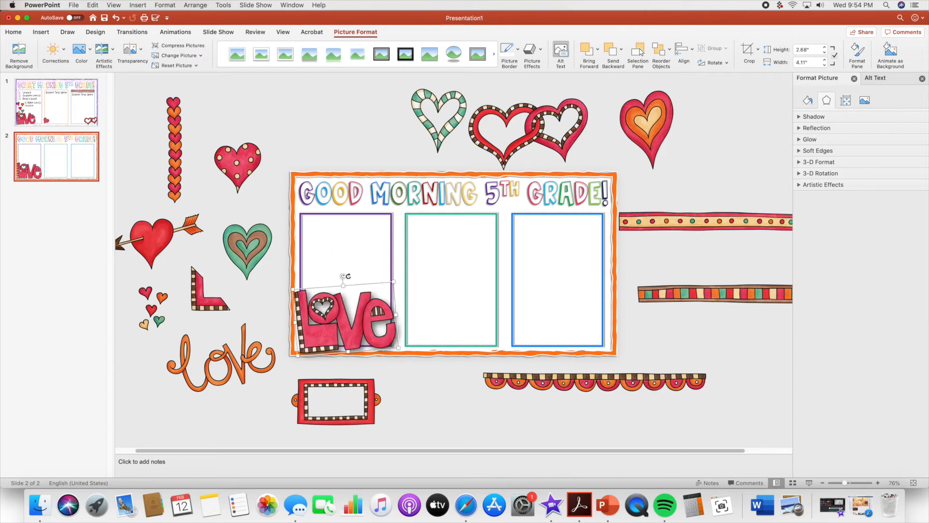
drag(392, 283, 356, 300)
drag(341, 333, 337, 328)
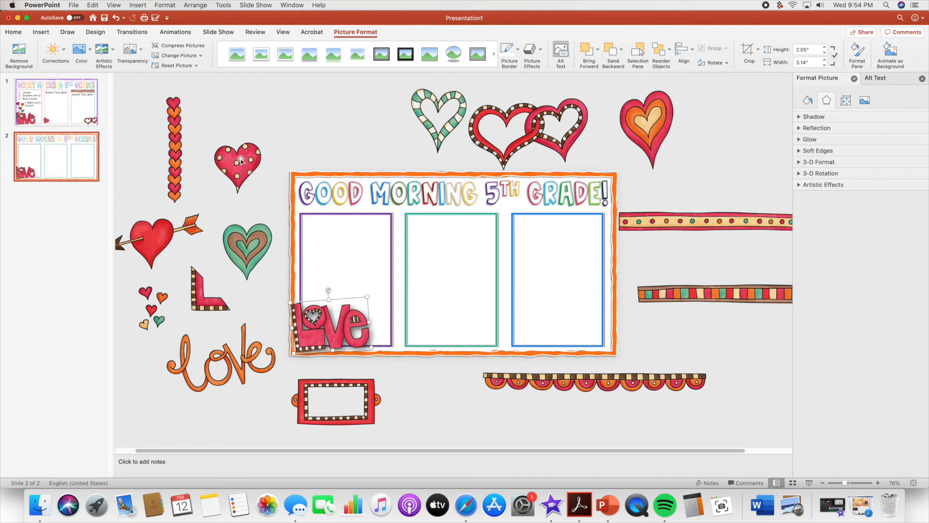
drag(368, 297, 358, 310)
Duplicate the small scattered hearts picture and stack both copies above Love along the purple frame's left edge
click(160, 305)
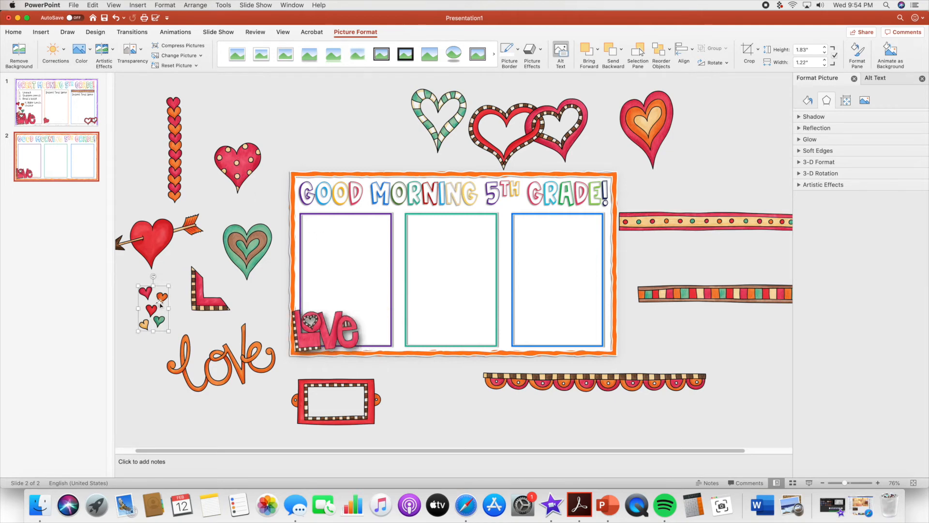
right_click(165, 298)
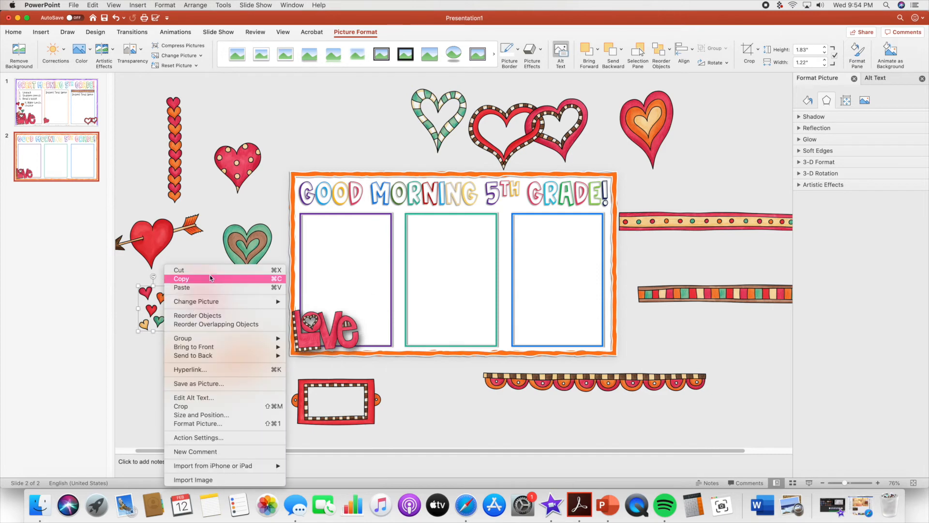
click(156, 310)
key(super+v)
drag(154, 309, 304, 294)
drag(161, 297, 308, 237)
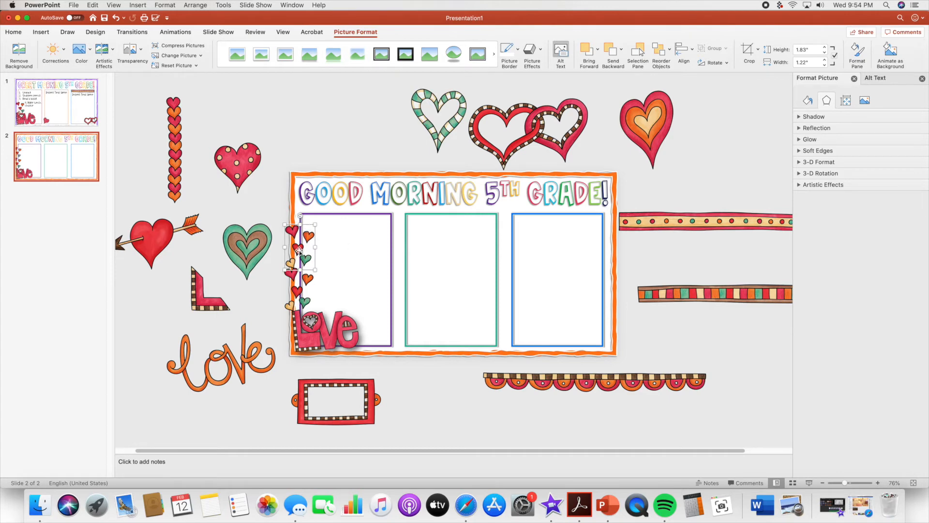
Nudge the upper hearts cluster slightly up and to the left so it lines up above the lower cluster
drag(298, 249, 296, 245)
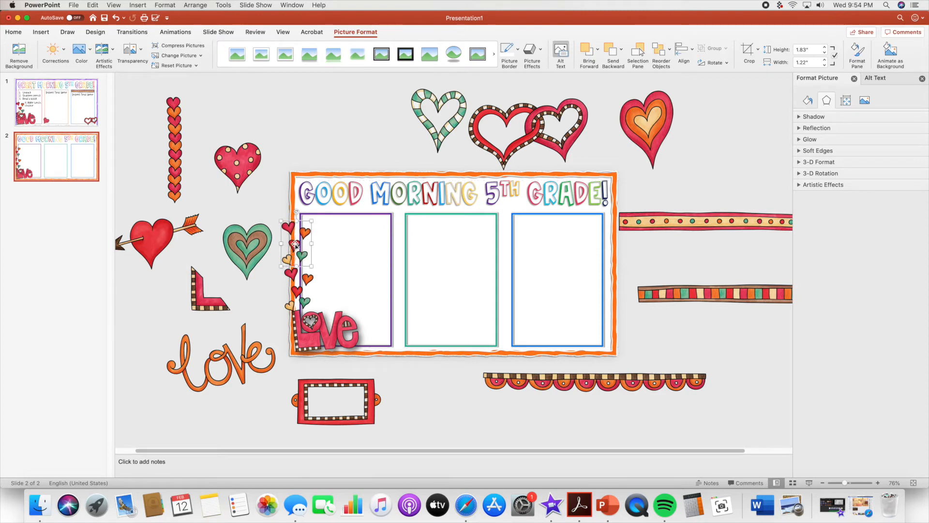
mouse_move(295, 243)
mouse_down()
mouse_move(279, 245)
mouse_move(307, 237)
mouse_move(296, 240)
mouse_up()
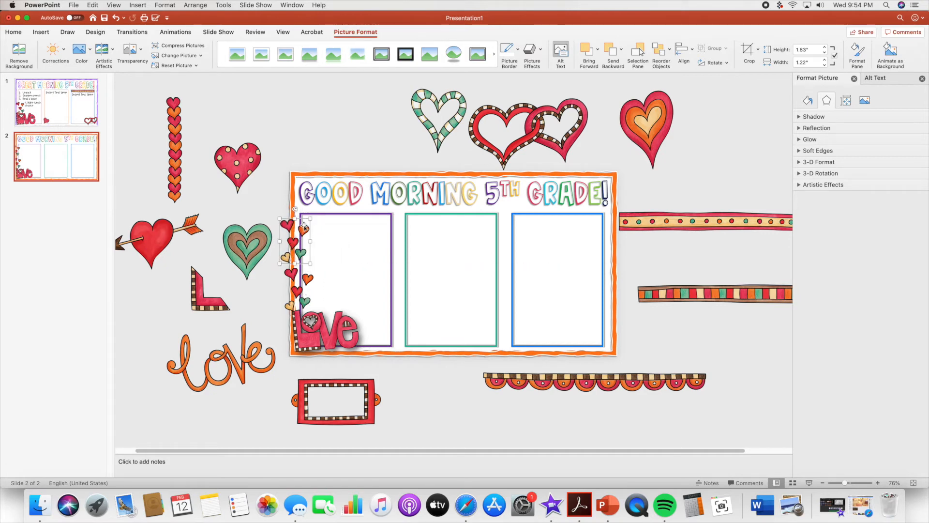
click(297, 292)
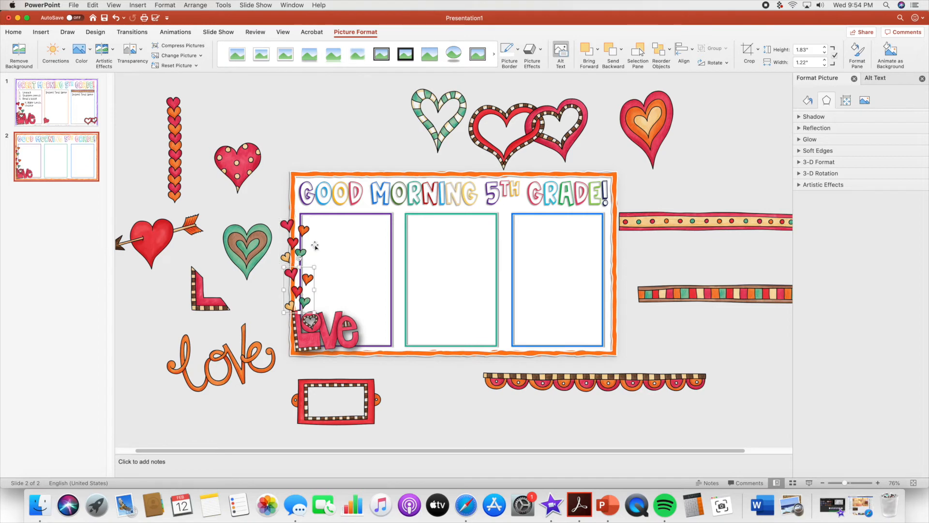
Try rotating the upper hearts cluster 90° to the left
click(294, 242)
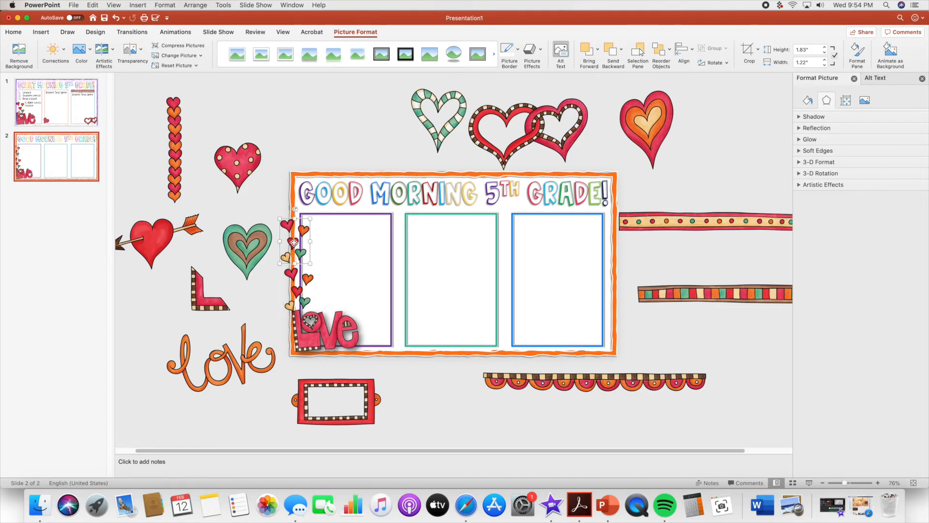
click(722, 63)
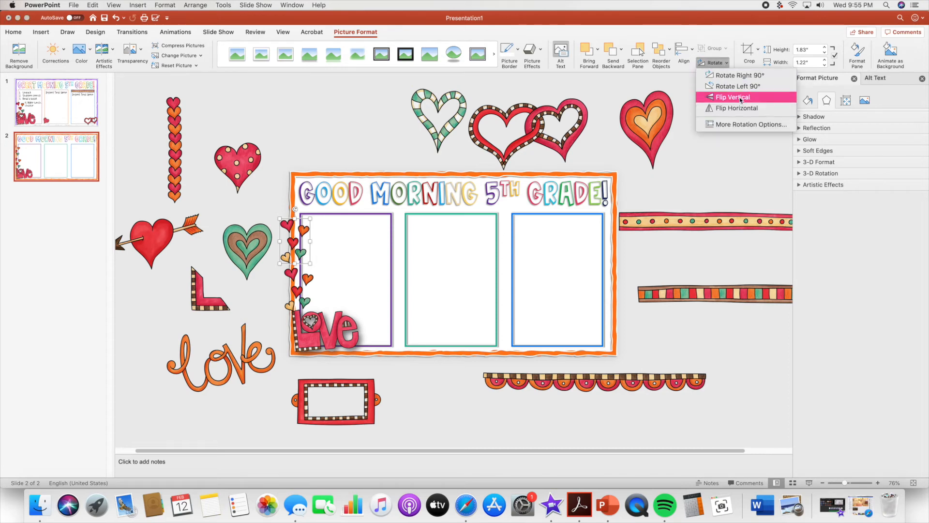
click(762, 88)
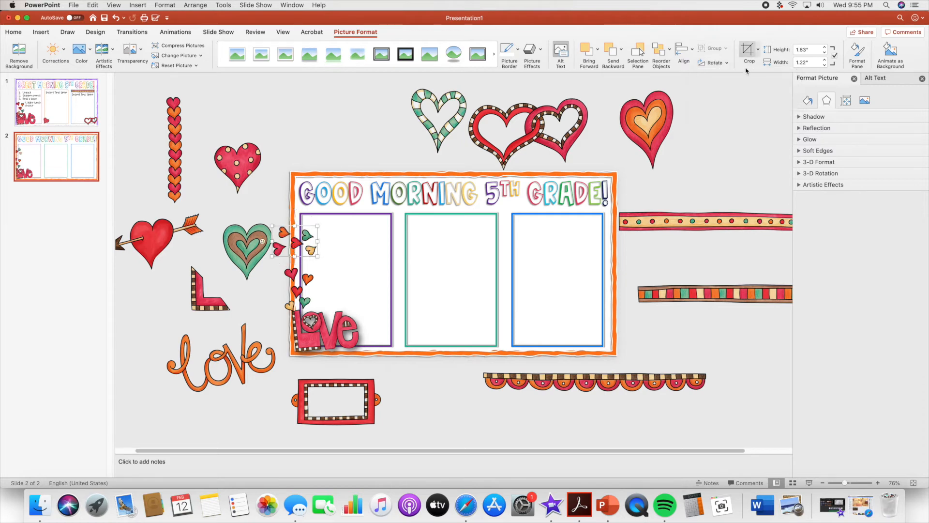
key(super+z)
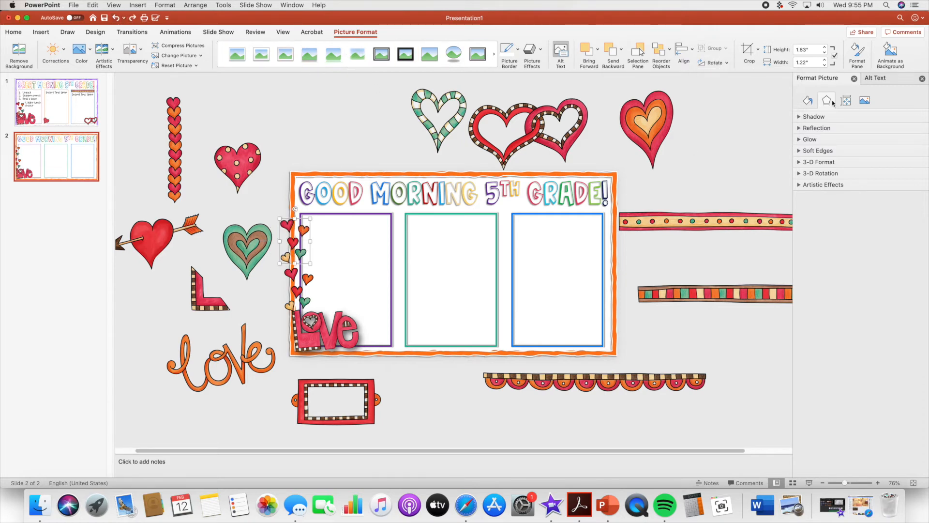
Flip the upper hearts cluster horizontally so its hearts lean differently from the cluster below
click(723, 65)
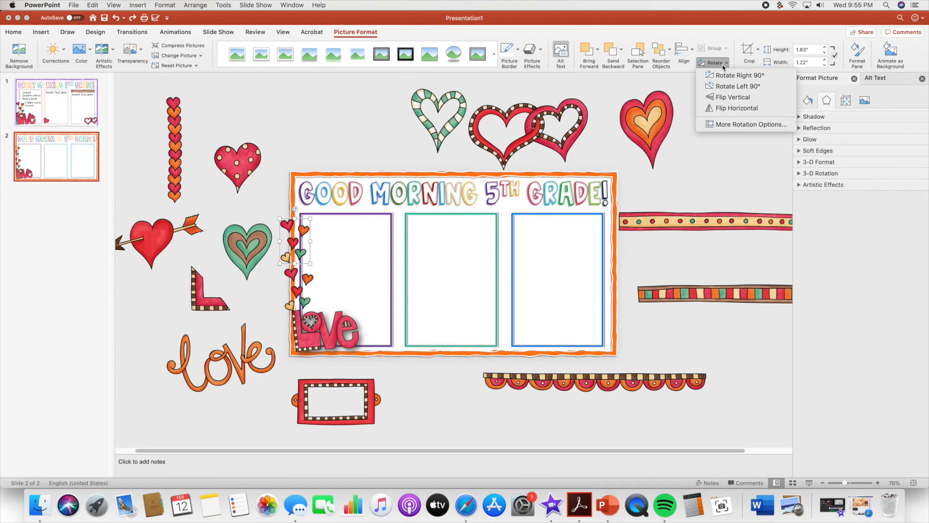
click(733, 109)
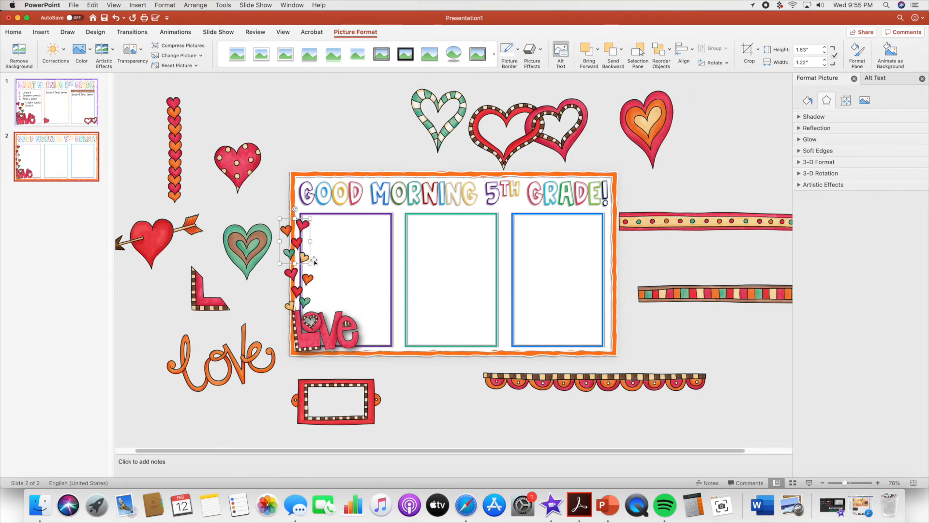
click(712, 62)
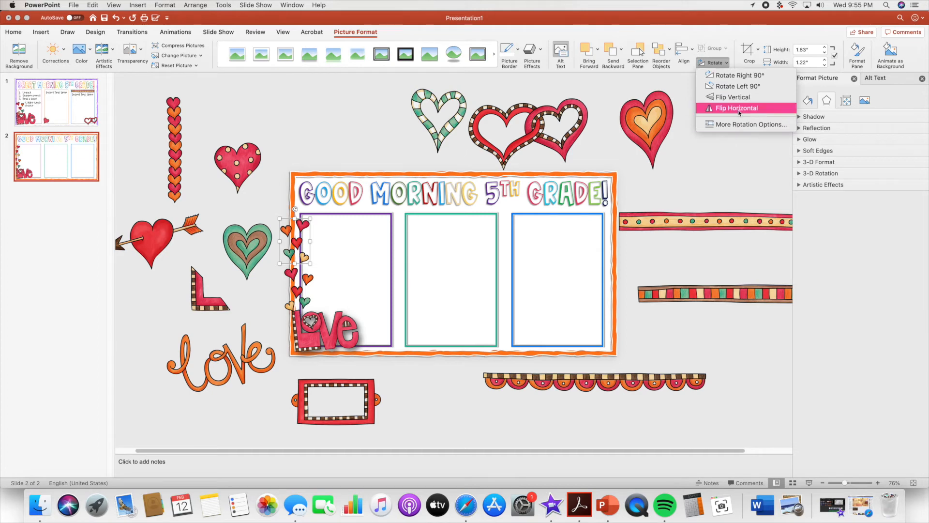
click(301, 228)
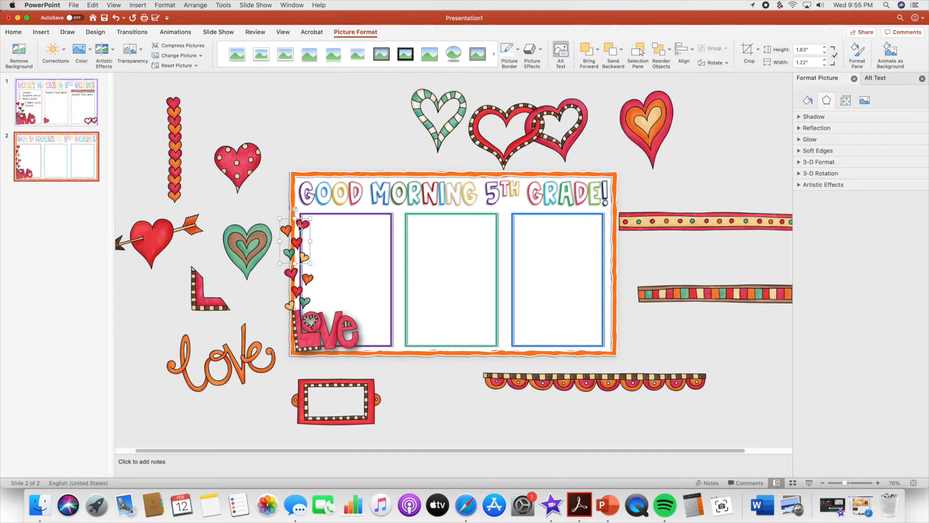
Crop the overhanging left side of the upper hearts cluster so it ends at the slide's left edge
click(749, 51)
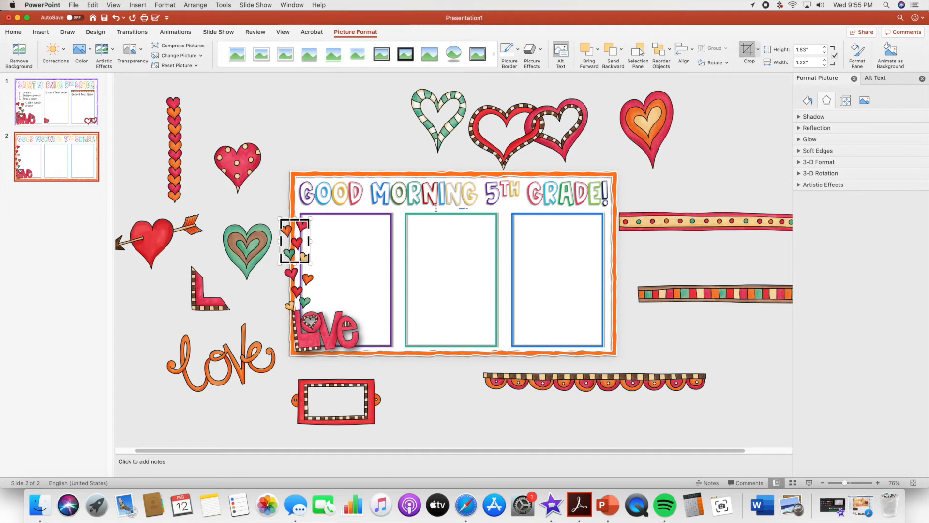
drag(282, 240, 290, 241)
click(277, 208)
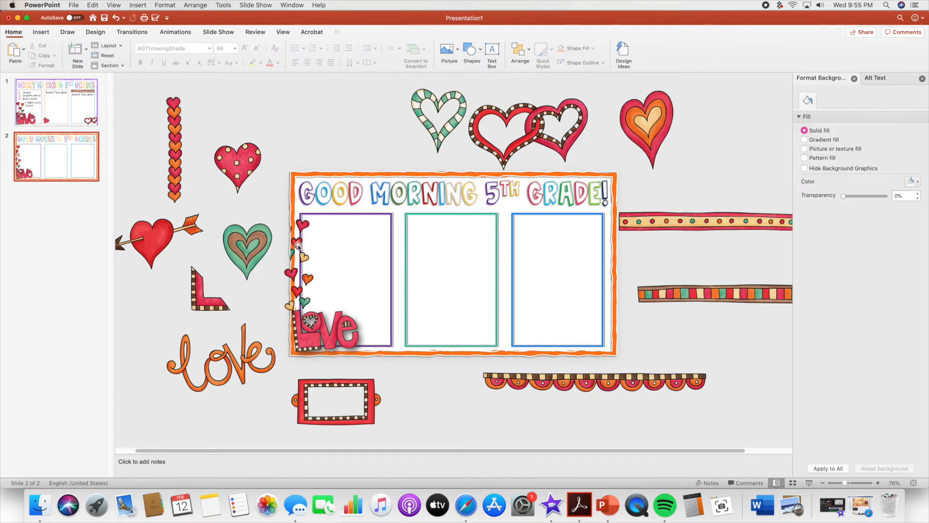
Crop the lower hearts cluster's left side to the slide's left edge and preview the slide in full-screen slide show
click(290, 276)
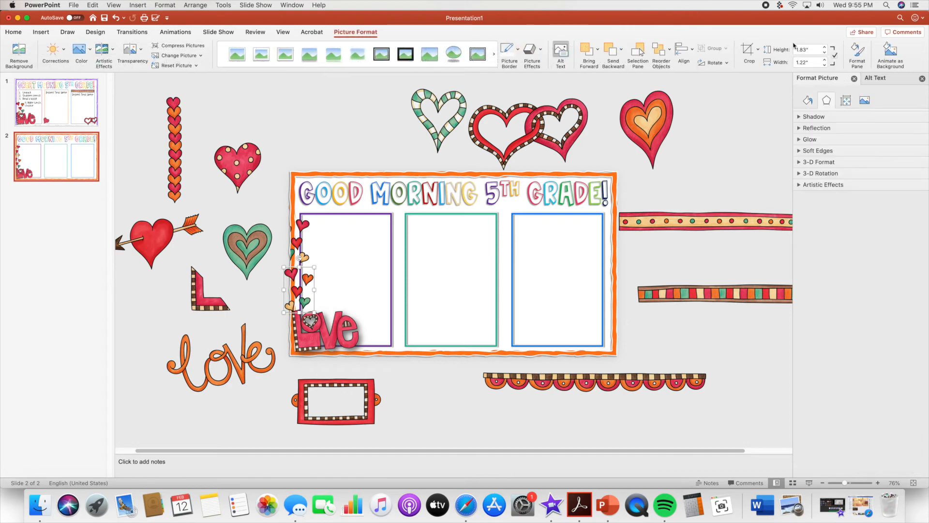
click(748, 50)
drag(285, 290, 288, 286)
click(411, 374)
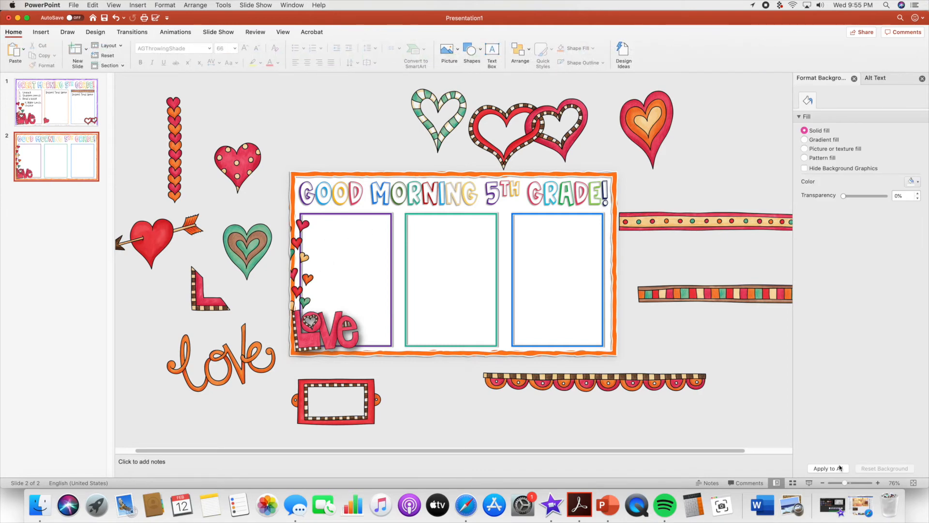
click(809, 484)
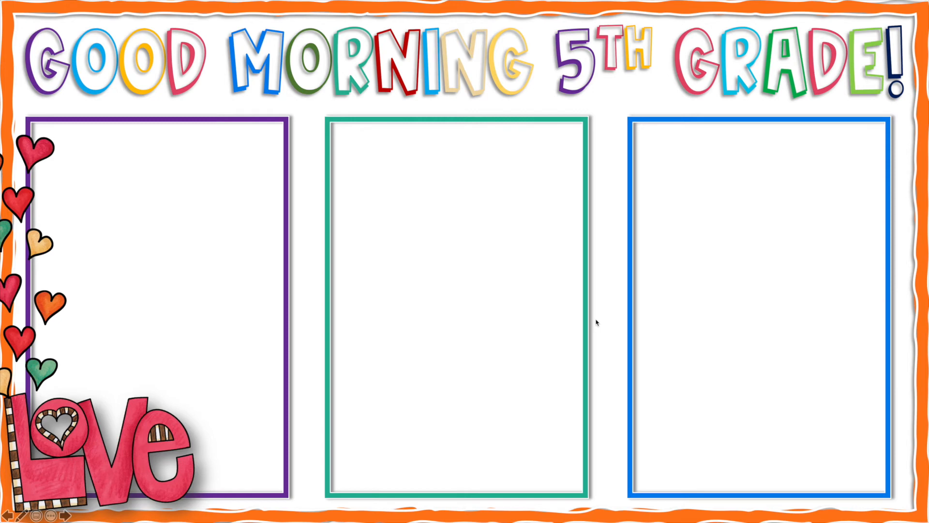
key(Escape)
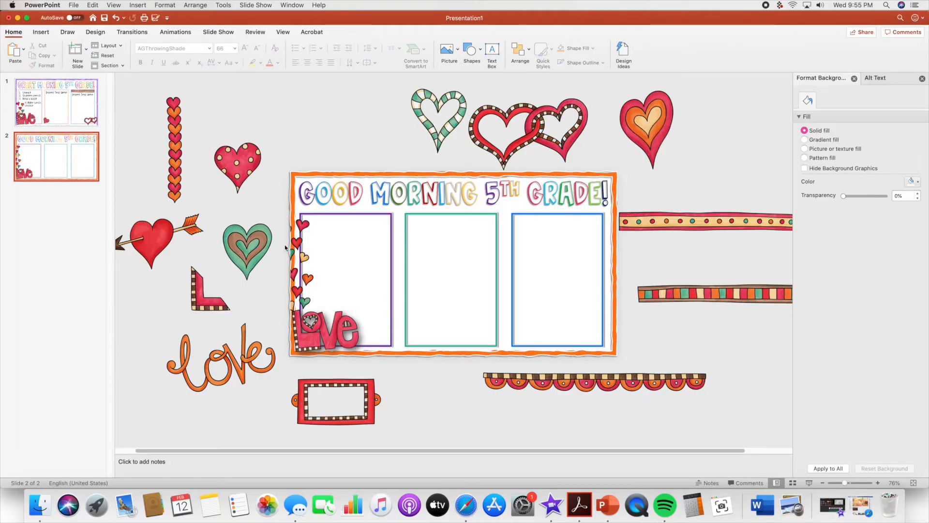
Send the upper hearts cluster to the back, behind all other objects on the slide
click(300, 225)
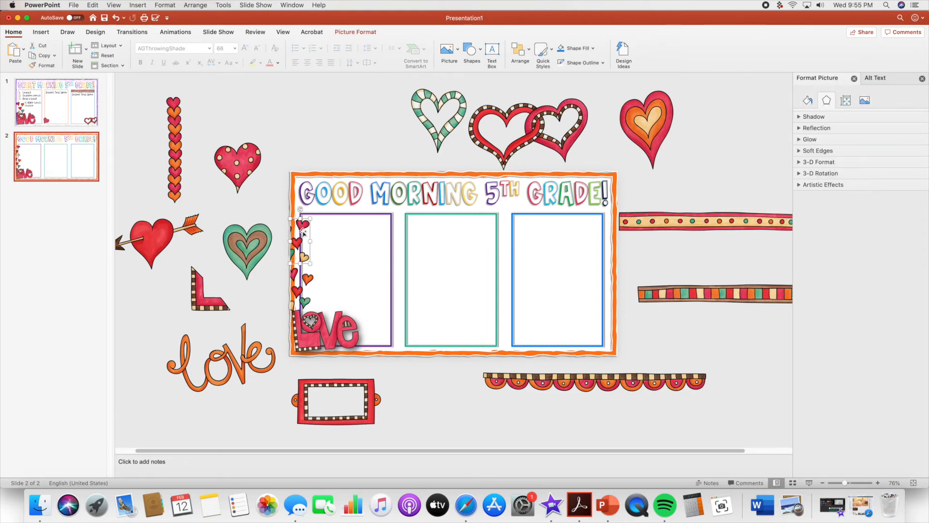
click(530, 51)
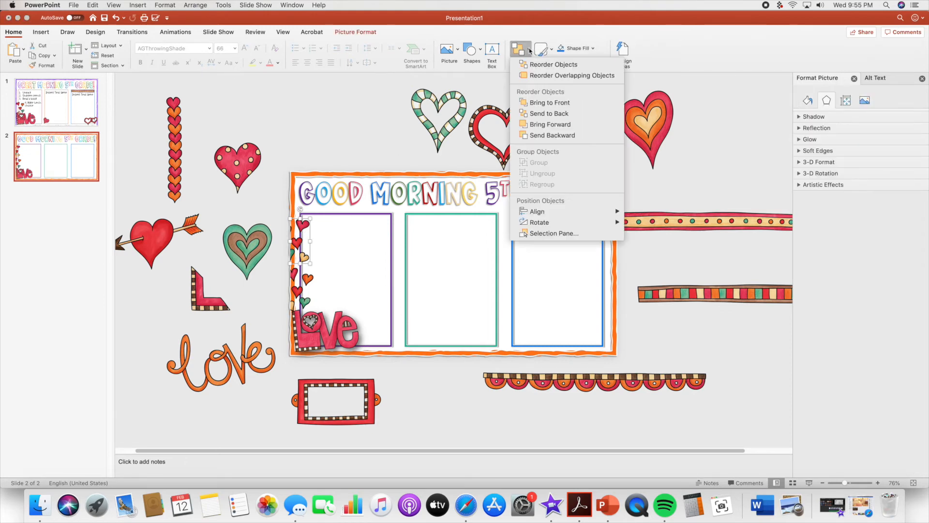
click(567, 115)
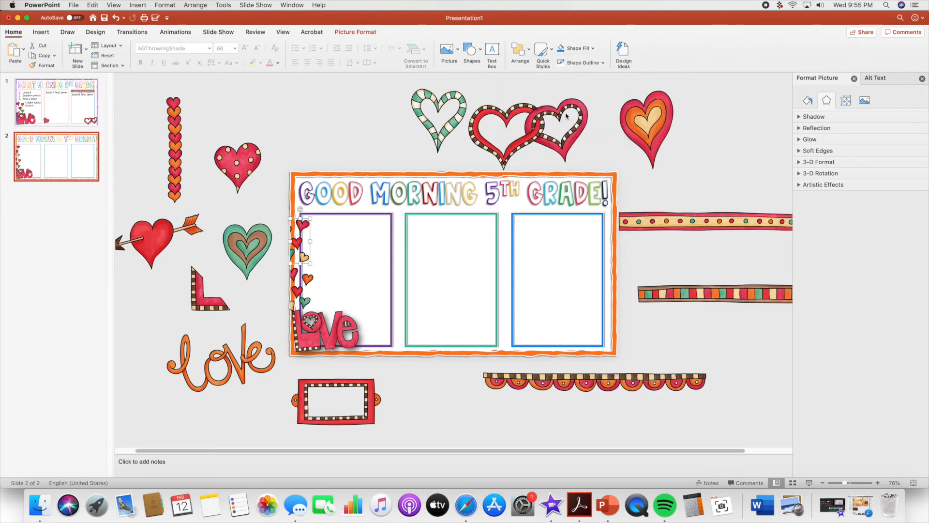
Bring the upper hearts cluster forward one layer at a time, finishing with Bring to Front
click(529, 51)
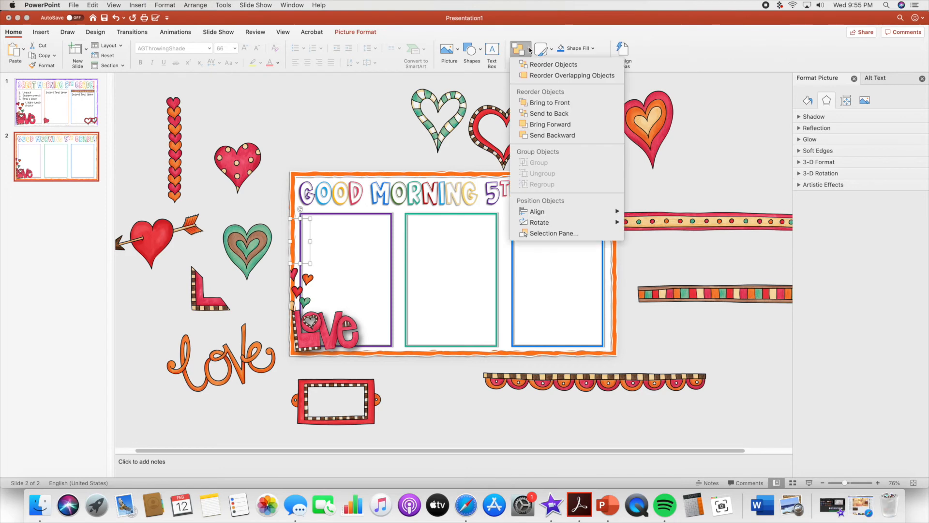
click(573, 127)
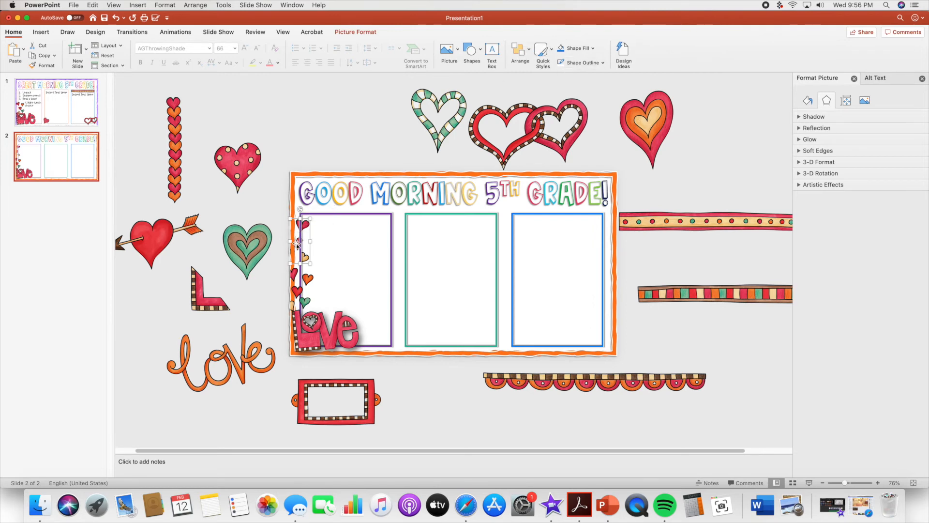
click(520, 52)
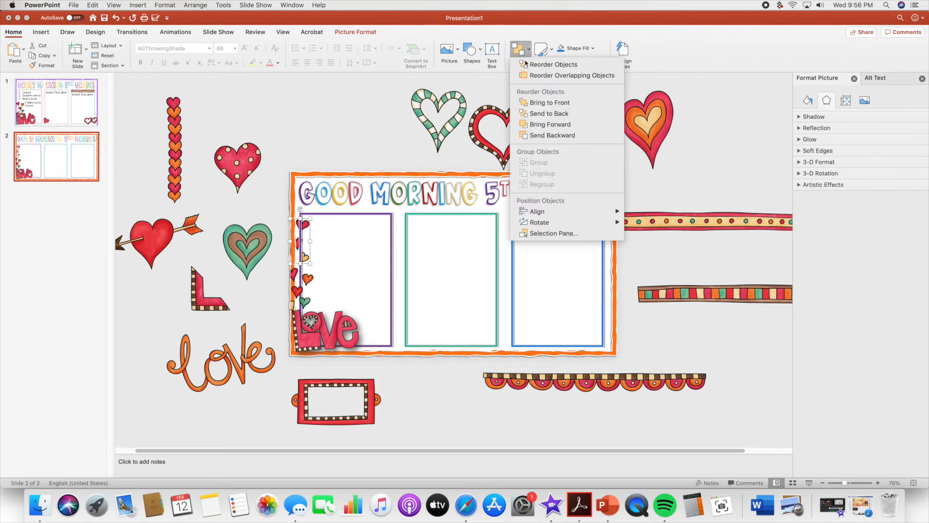
click(563, 126)
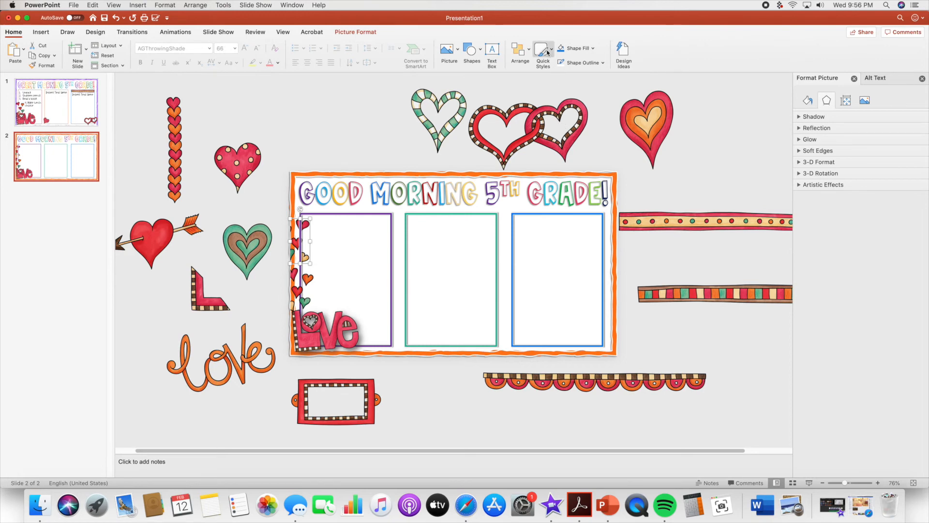
click(520, 51)
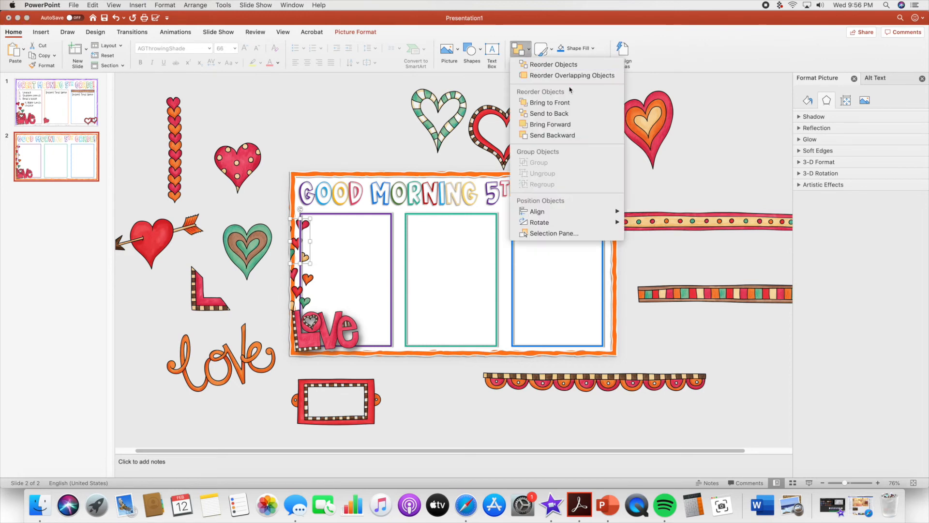
click(565, 127)
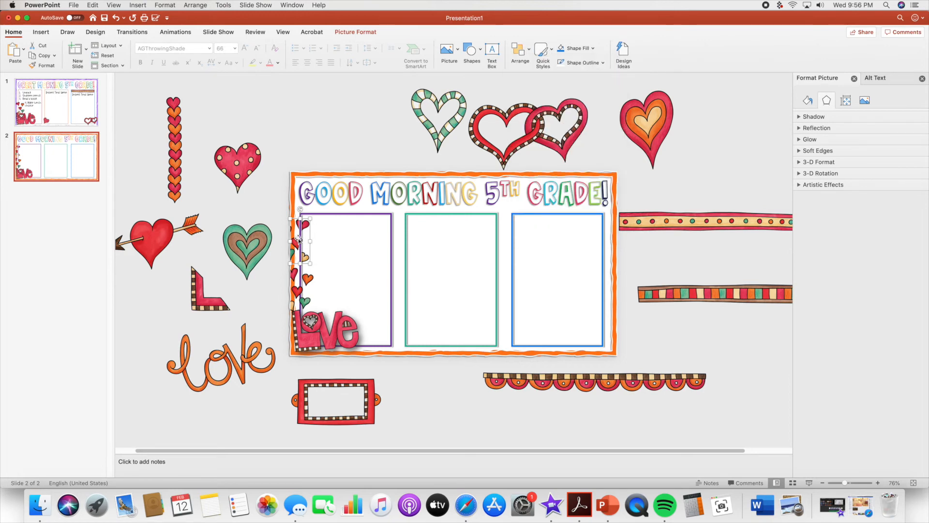
click(520, 50)
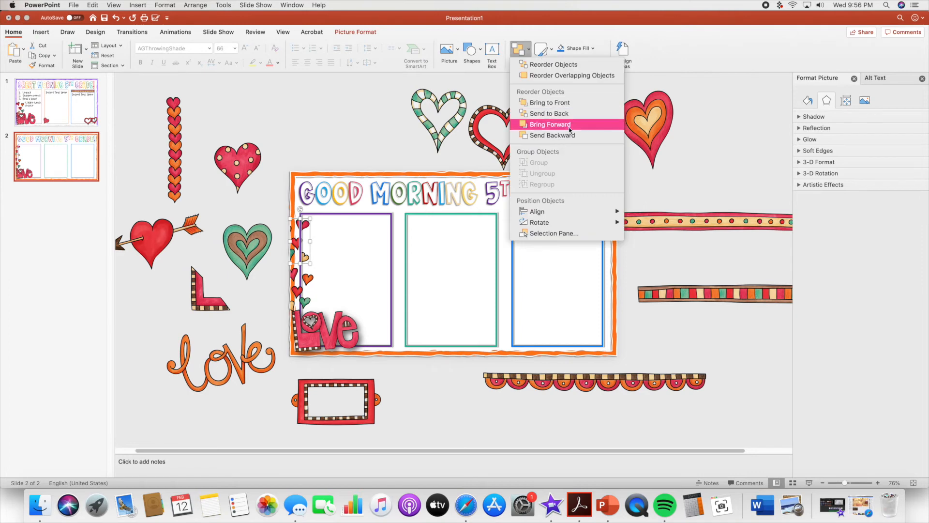
click(556, 102)
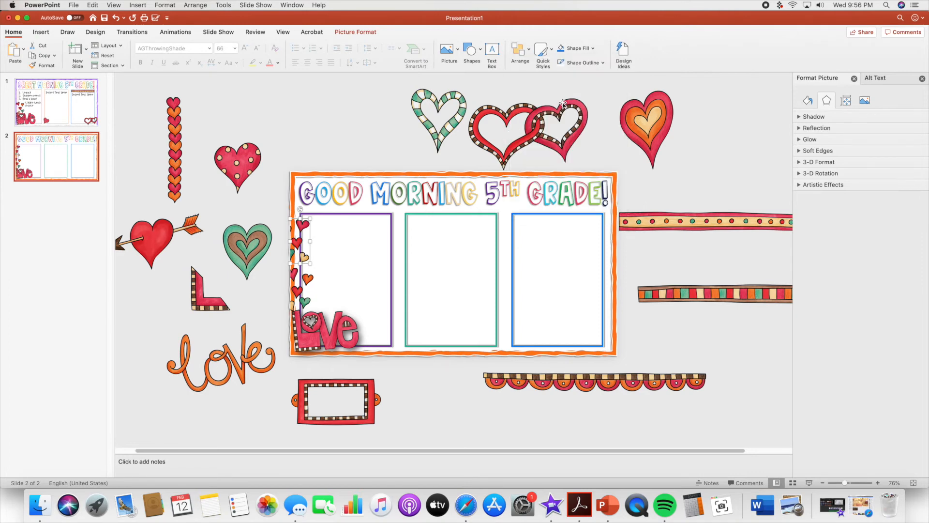
Bring the orange frame around the slide to the front of all objects
click(302, 174)
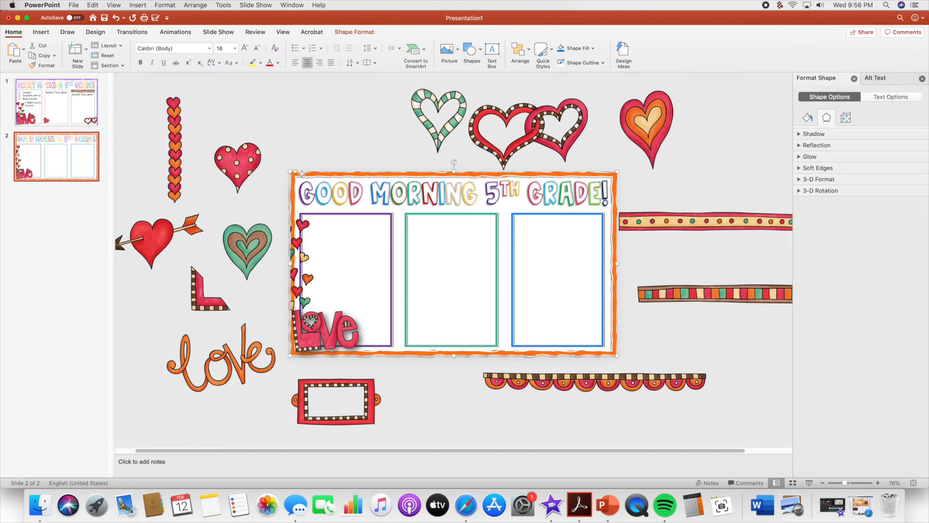
click(531, 55)
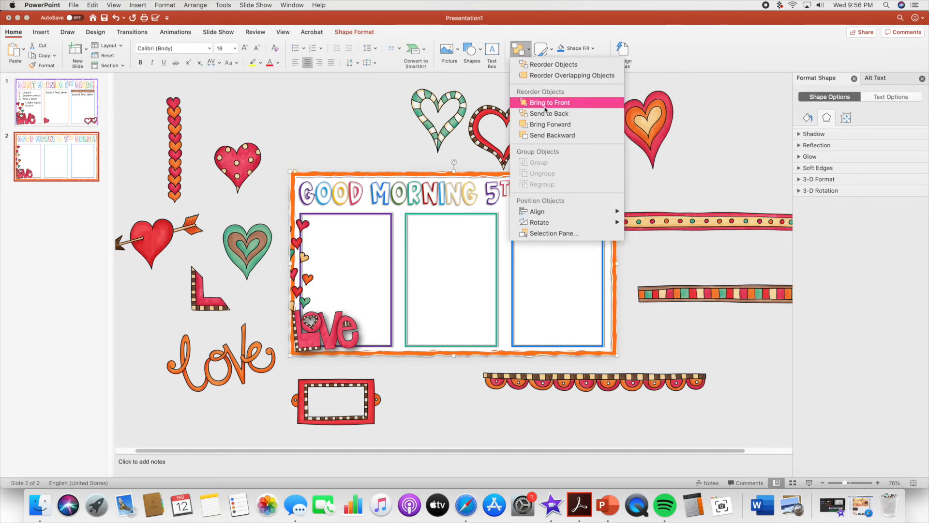
click(586, 103)
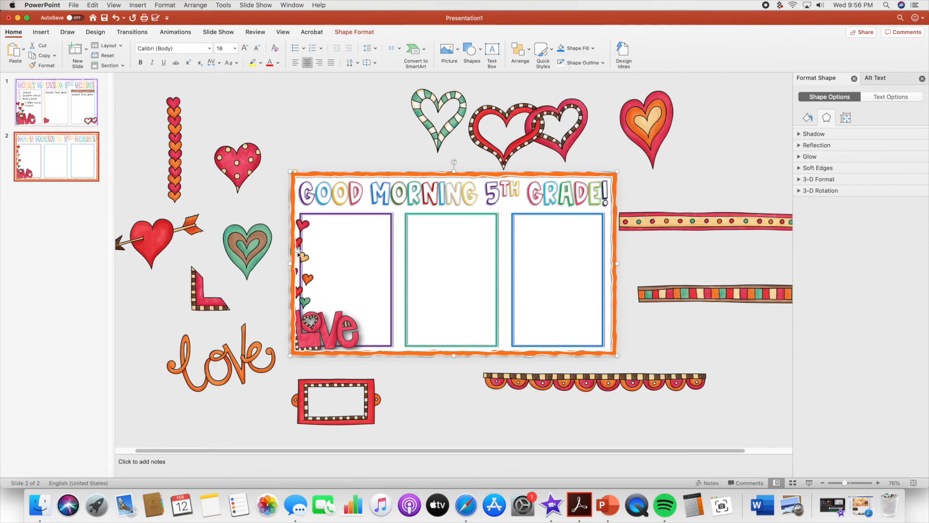
Bring the Love picture and the lower hearts cluster to the front, over the orange frame
click(312, 341)
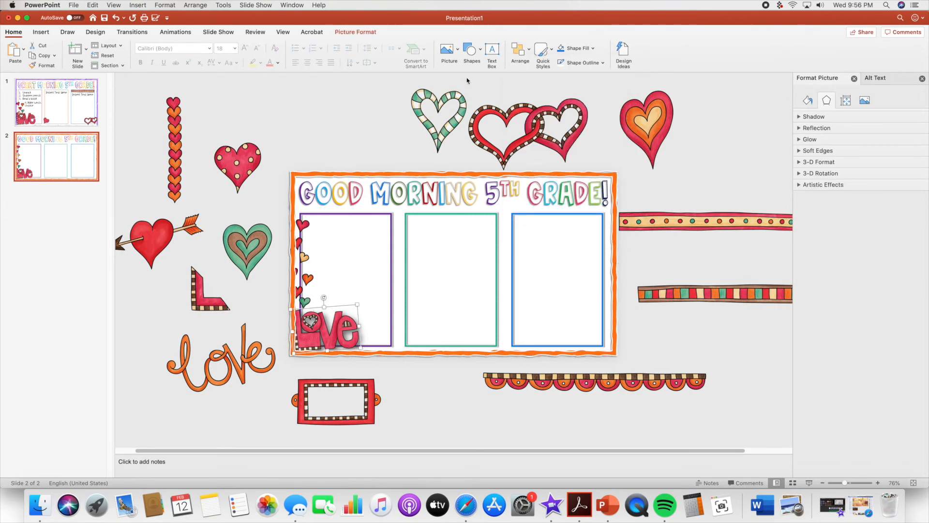
click(528, 49)
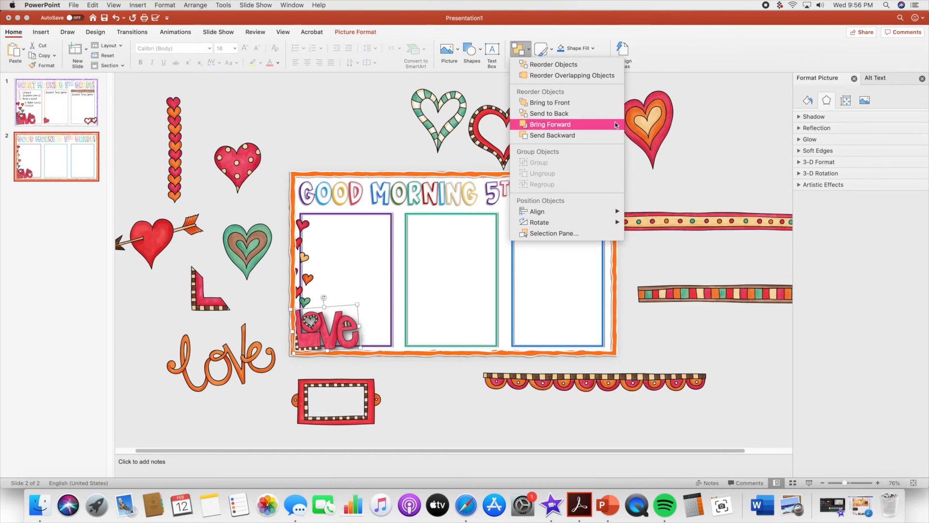
click(618, 103)
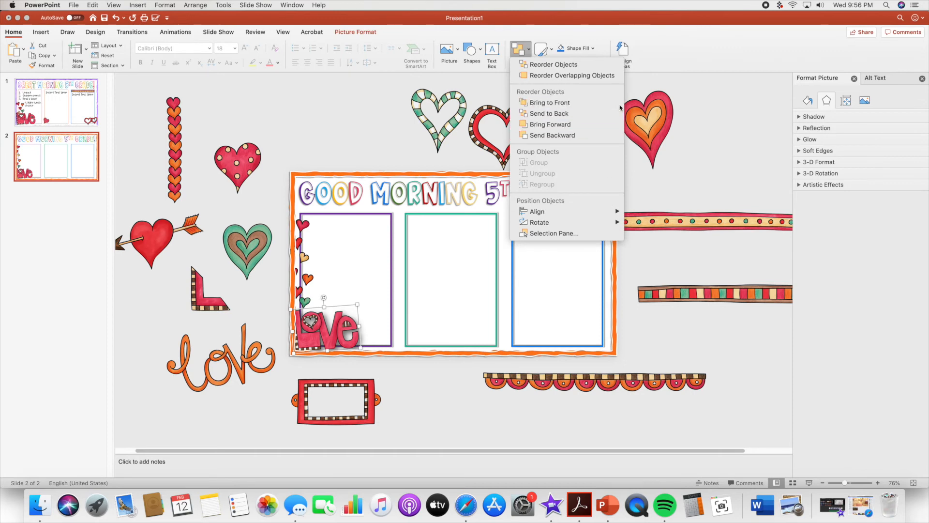
click(310, 279)
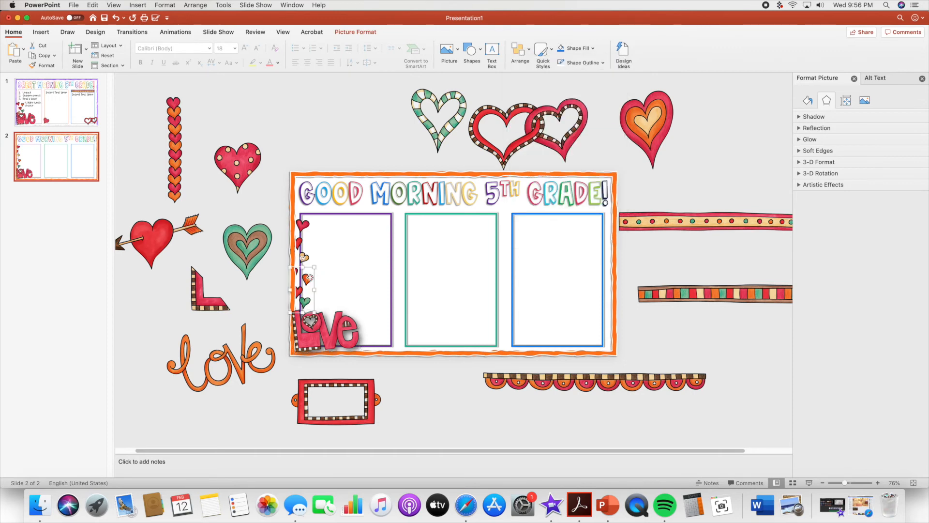
click(520, 52)
click(582, 103)
Bring the upper hearts cluster forward one layer so it overlaps the orange frame
click(306, 223)
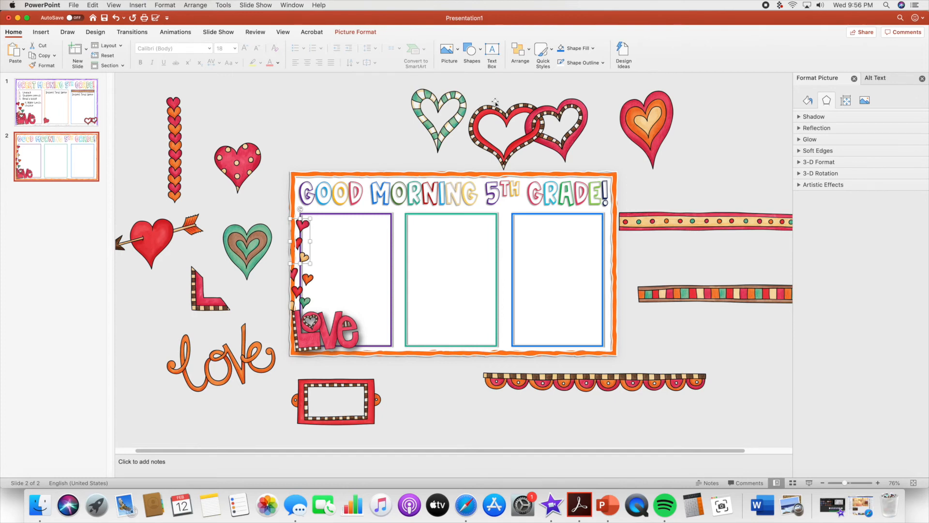
click(527, 49)
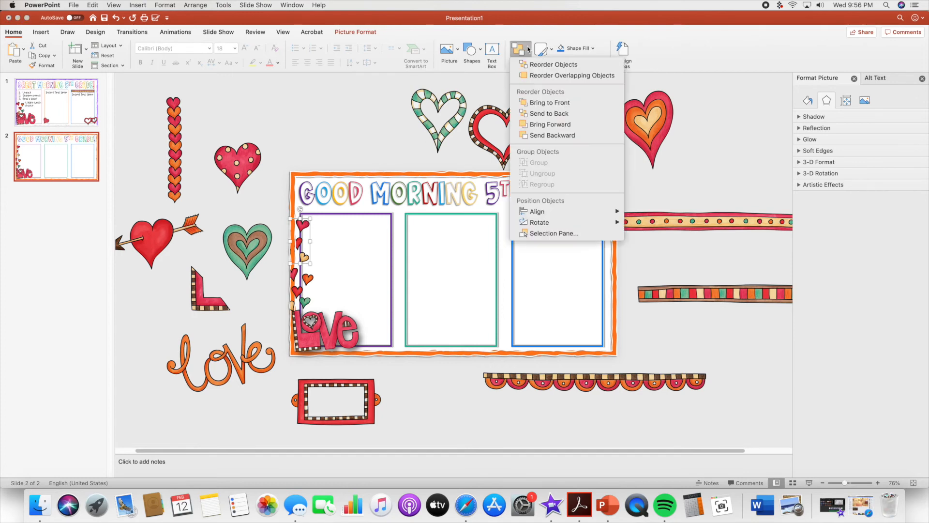
click(550, 124)
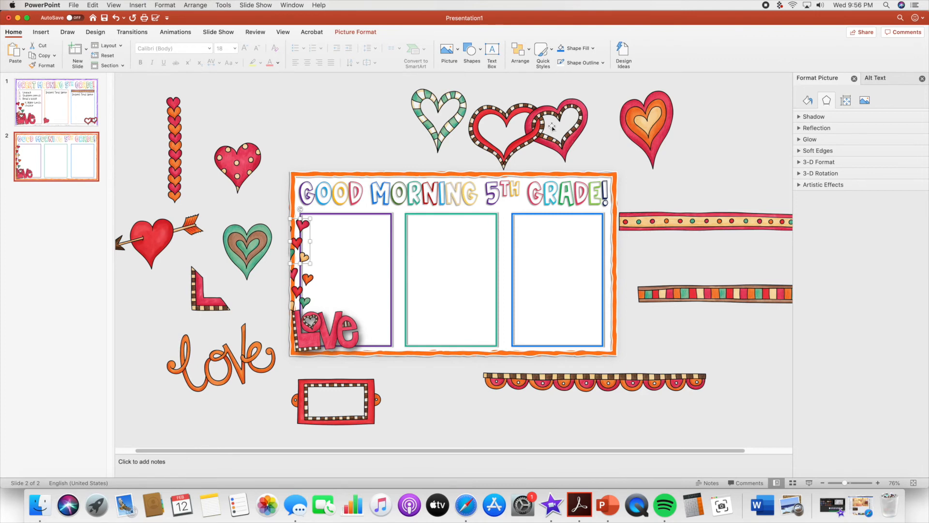
Bring the purple frame forward by four layers, one layer at a time
click(337, 215)
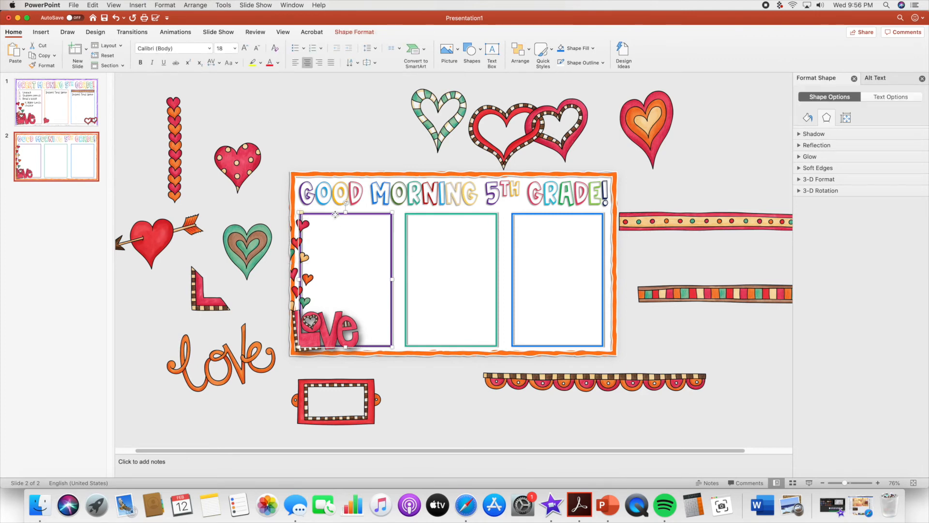
click(519, 49)
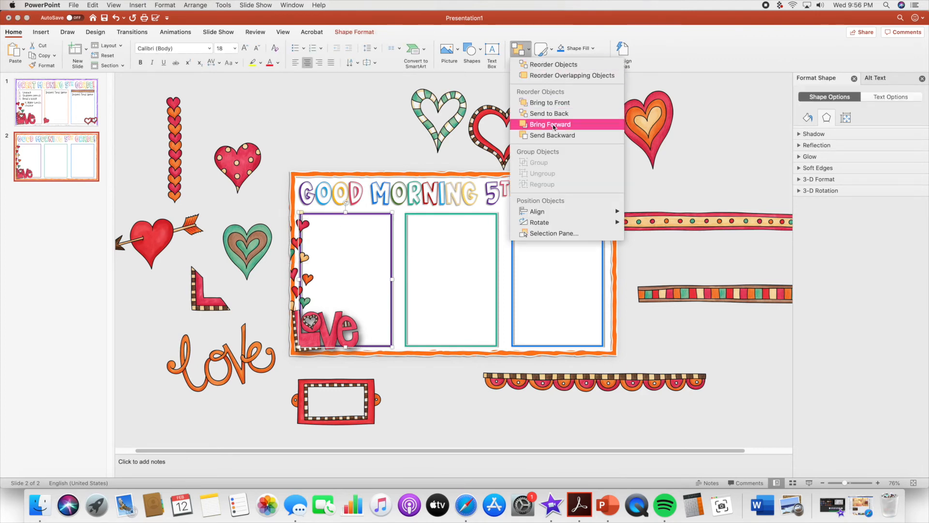
click(555, 125)
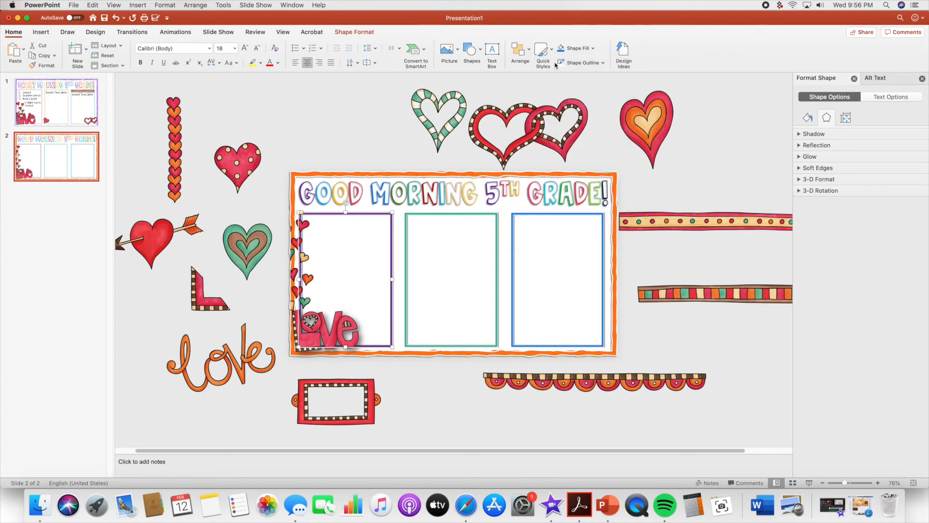
click(520, 49)
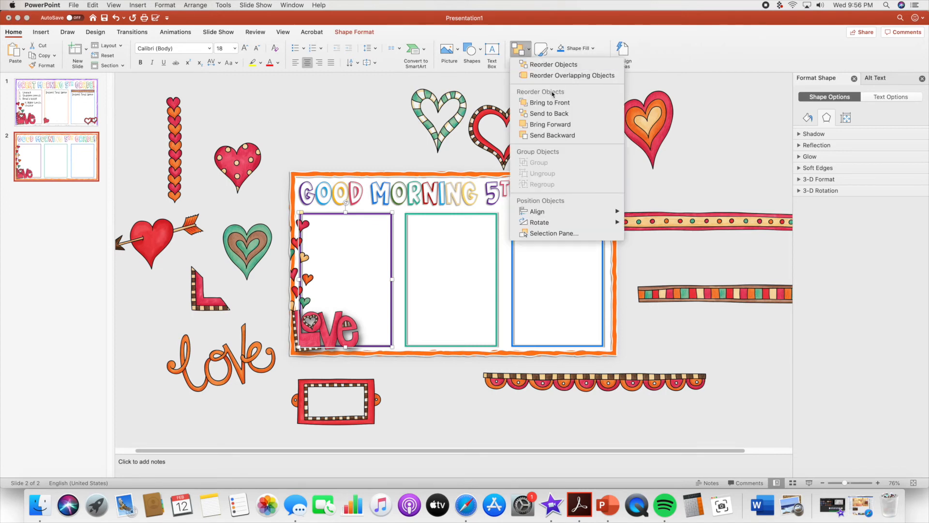
click(565, 124)
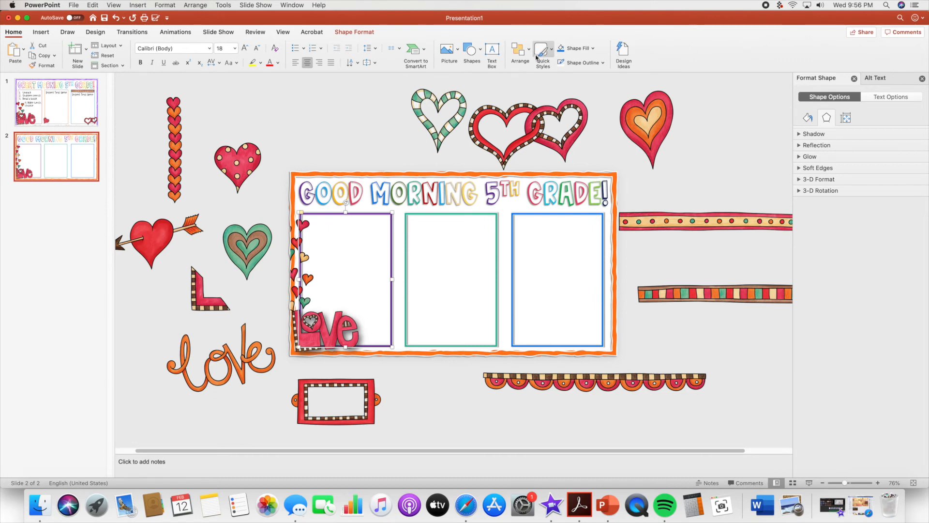
click(519, 49)
click(572, 126)
click(520, 49)
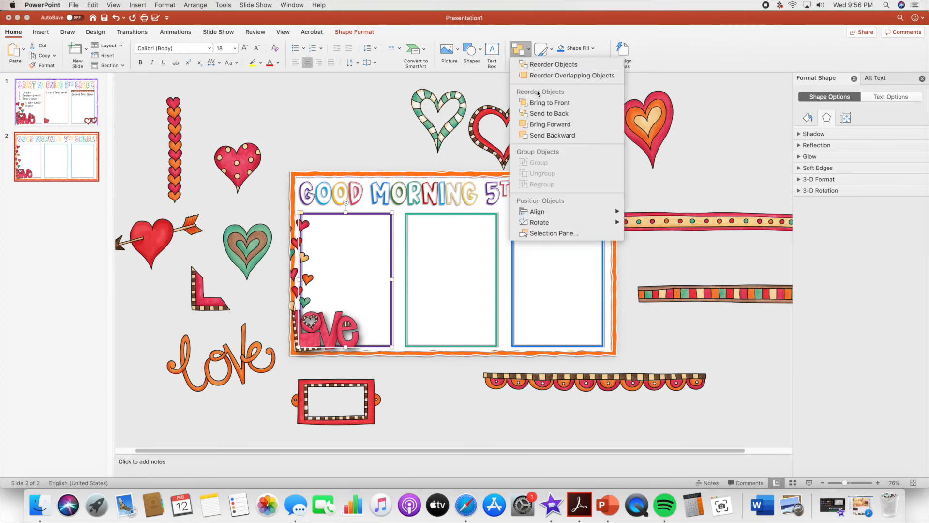
click(557, 125)
click(326, 175)
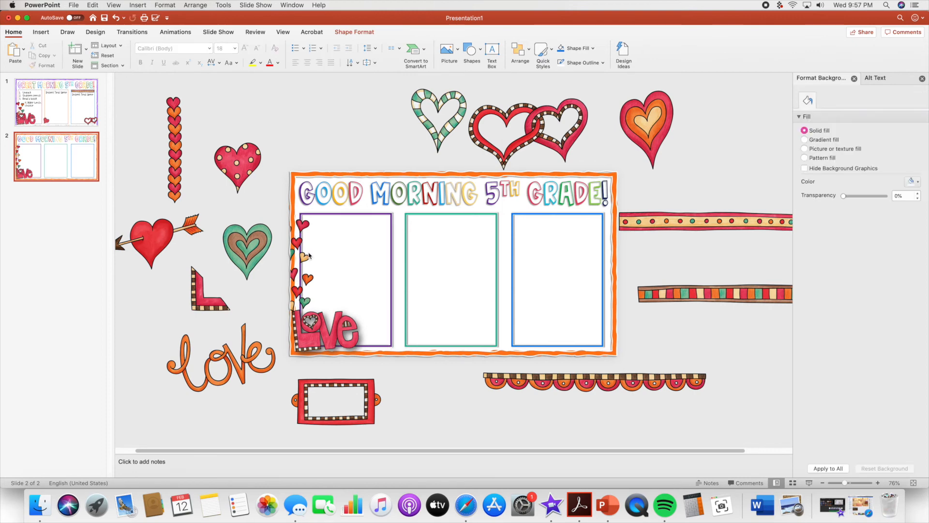
click(303, 226)
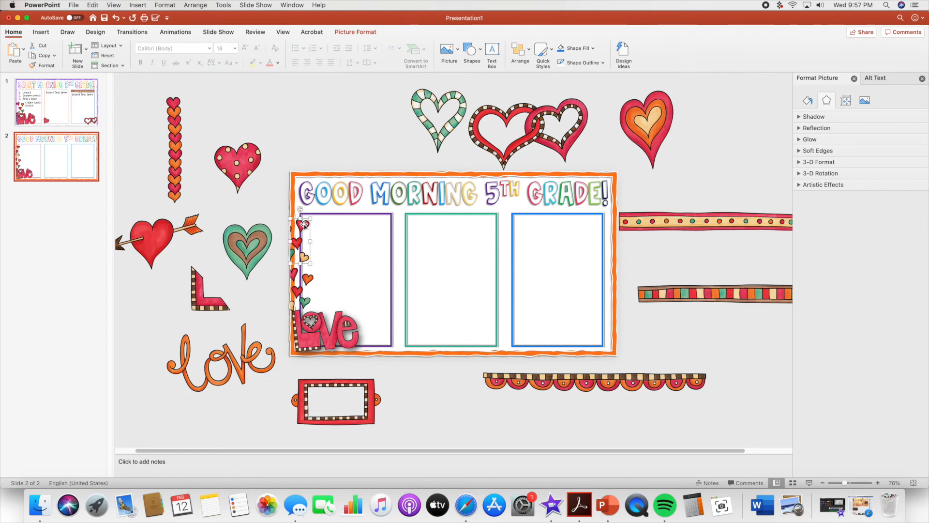
click(291, 212)
click(299, 260)
key(Tab)
Delete the red label frame below the slide and the orange cursive love clip art beside it
click(343, 387)
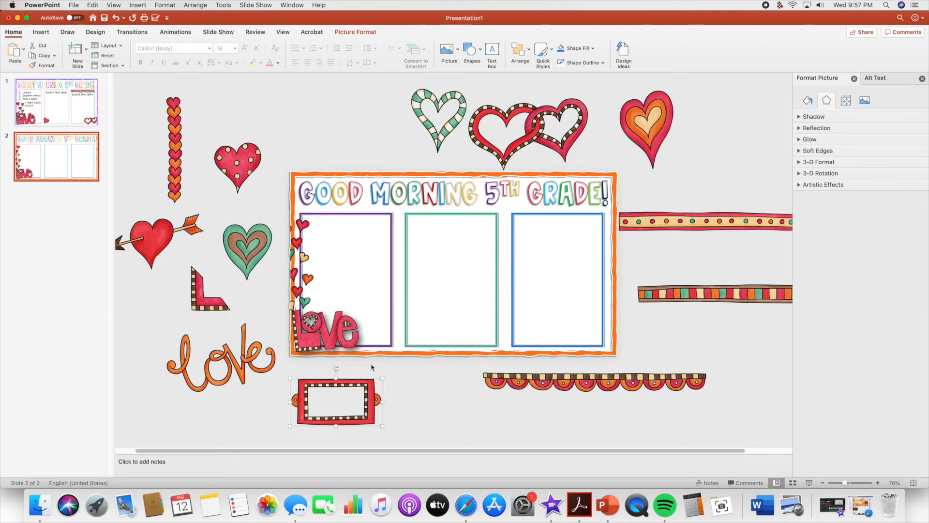
key(BackSpace)
drag(354, 343, 325, 338)
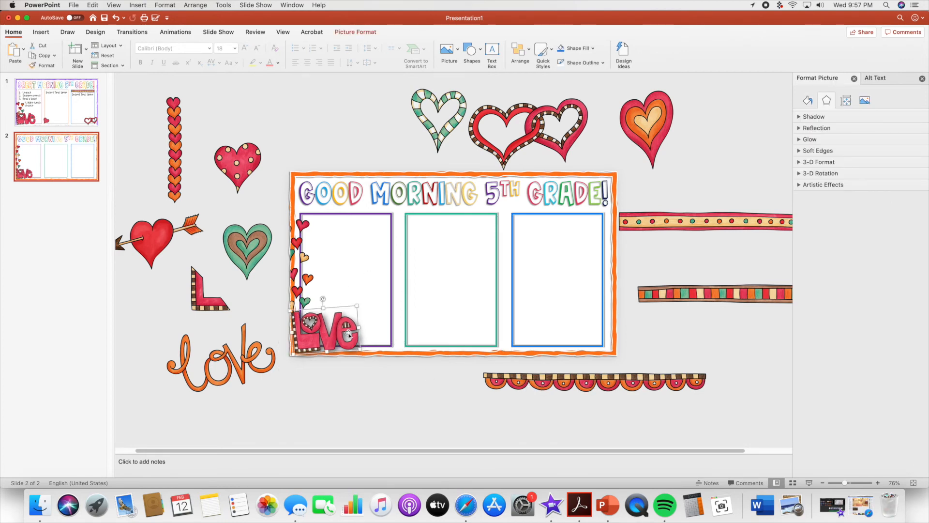
click(237, 361)
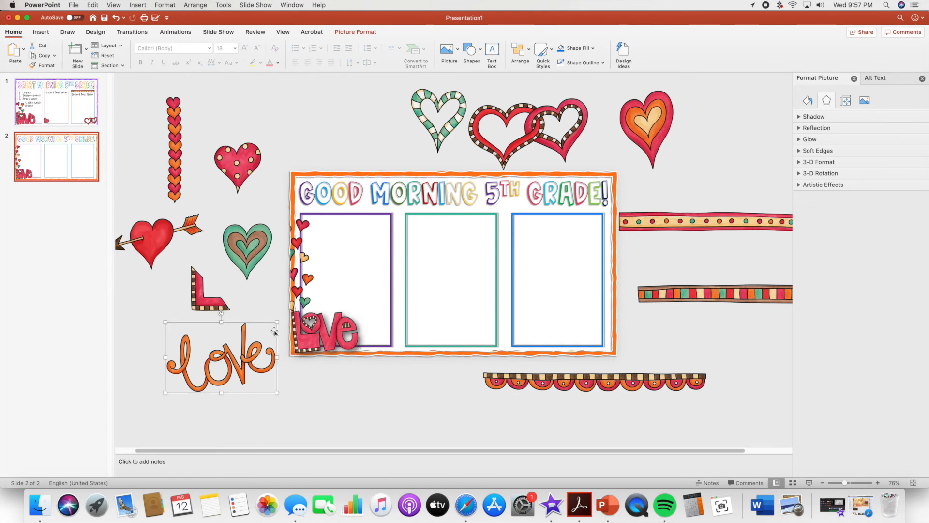
key(Delete)
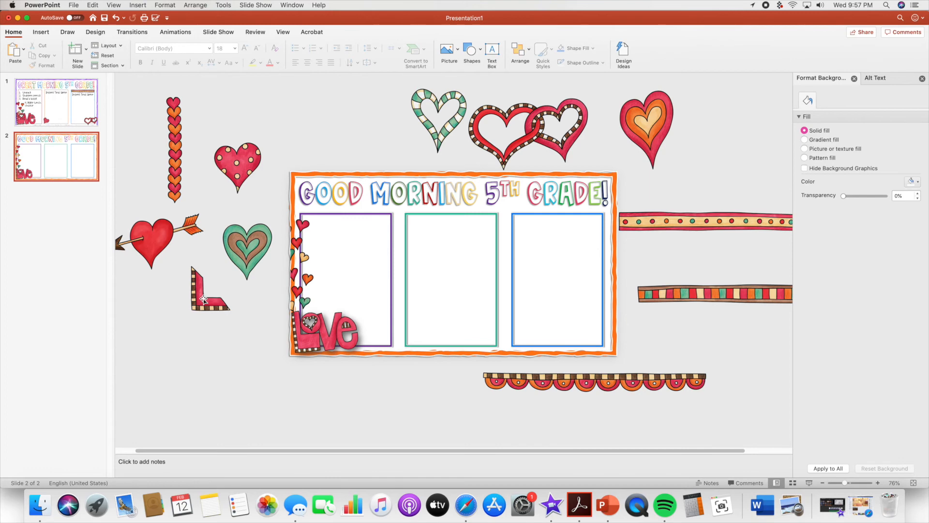
Shrink the interlocking hearts clip art above the slide
click(533, 133)
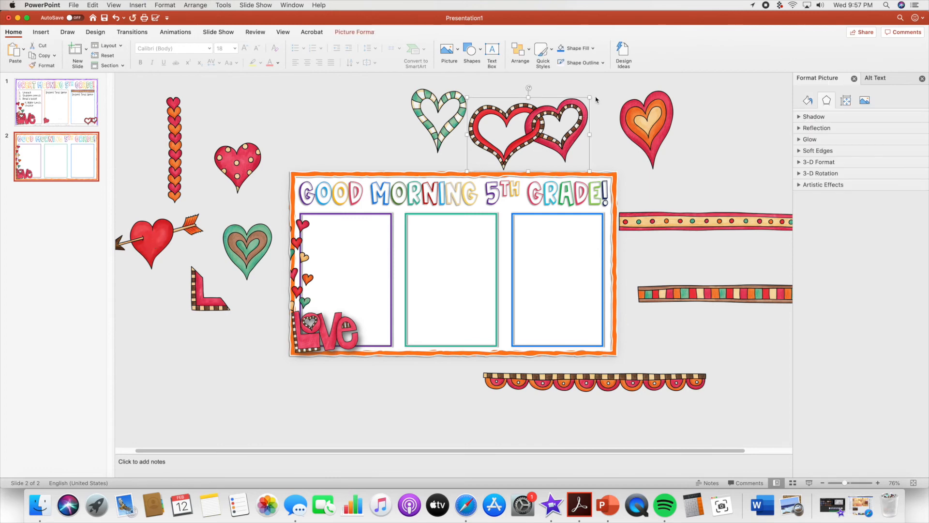
mouse_move(591, 97)
mouse_down()
mouse_move(517, 136)
mouse_move(463, 207)
mouse_move(439, 299)
mouse_move(420, 322)
mouse_move(518, 308)
mouse_move(583, 319)
mouse_move(596, 198)
mouse_move(591, 112)
mouse_up()
click(652, 225)
click(659, 123)
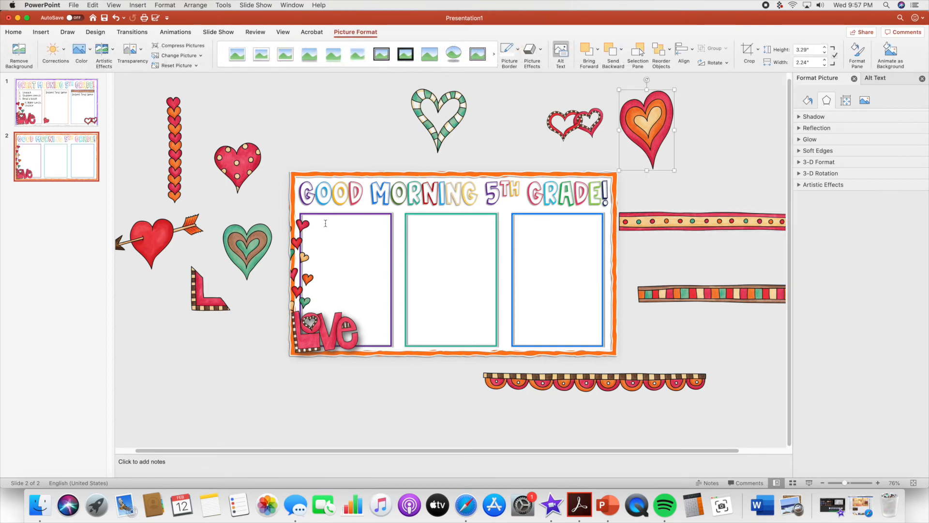
Place the polka-dot heart, shrunk and rotated onto its side with a drop-shadow picture style, over the green frame's lower-left corner
drag(249, 161, 439, 298)
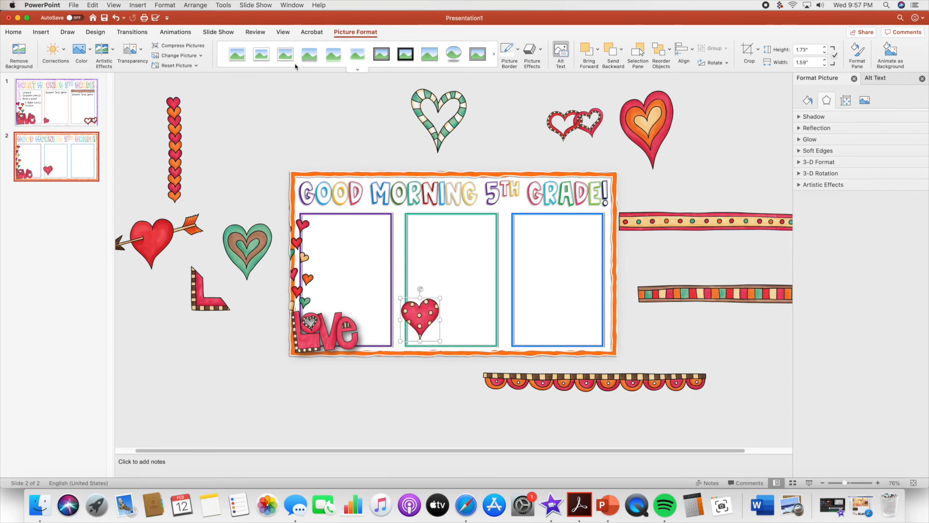
click(419, 289)
click(434, 311)
drag(421, 290, 410, 353)
drag(428, 299, 414, 329)
Delete the striped green heart, the vertical heart chain, the heart with the arrow and the layered green heart around the slide
click(438, 136)
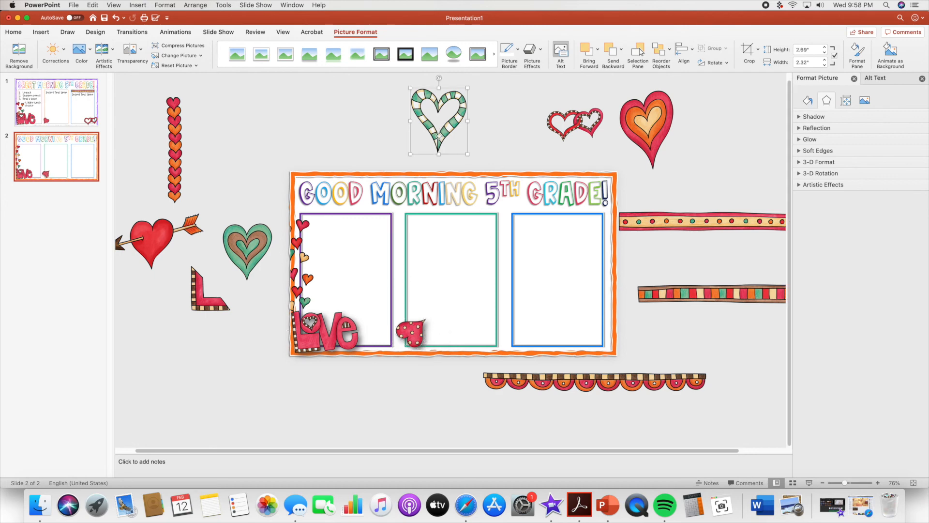
key(Delete)
click(175, 136)
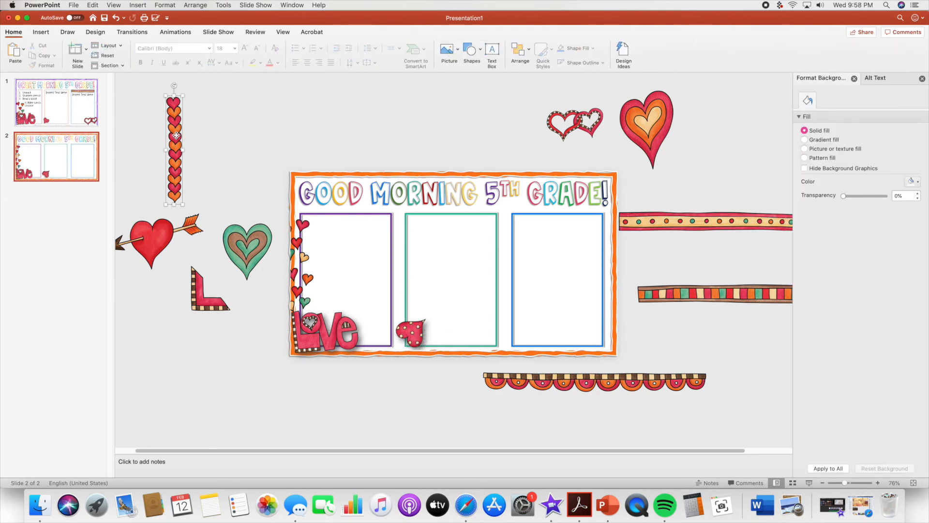
key(Delete)
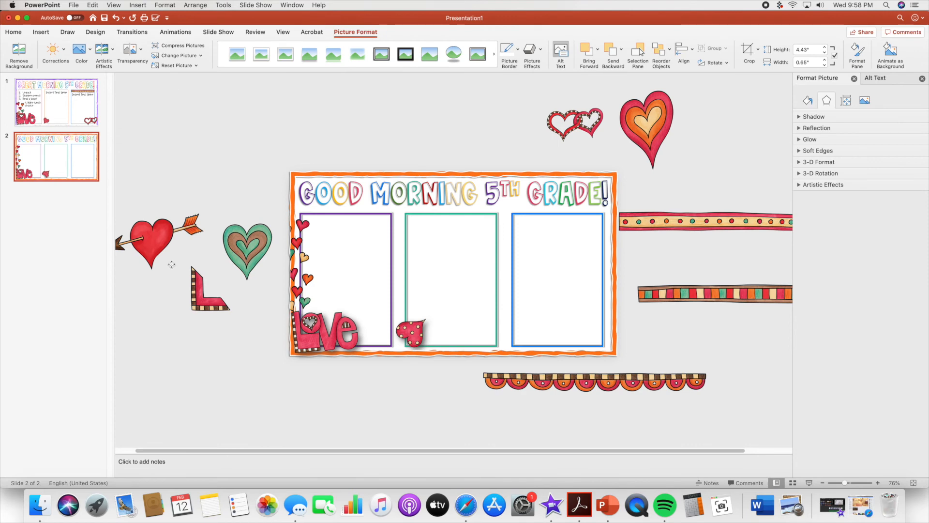
drag(174, 238, 555, 326)
key(Delete)
click(235, 253)
key(Delete)
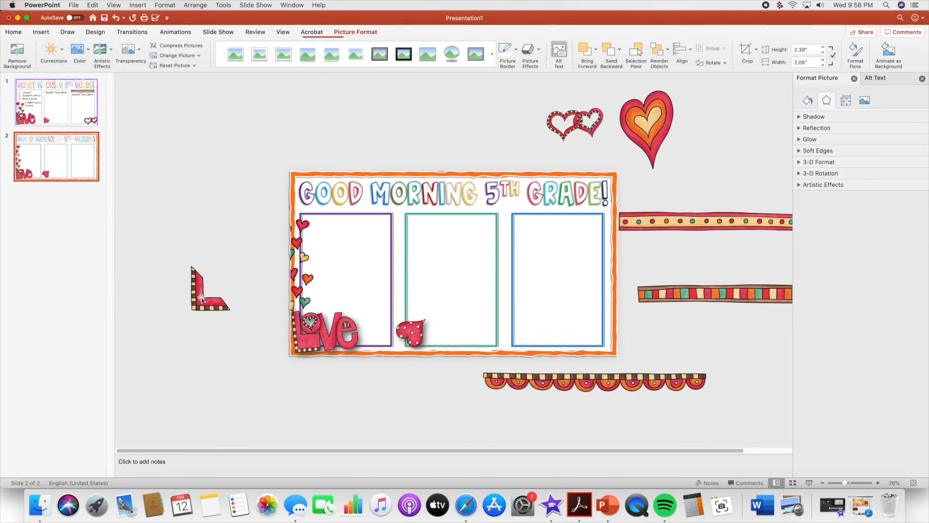
Fit the corner piece, shrunk to 0.95" by 0.85", into the blue frame's lower-left corner and a horizontally flipped copy into the lower-right corner
drag(202, 295, 520, 330)
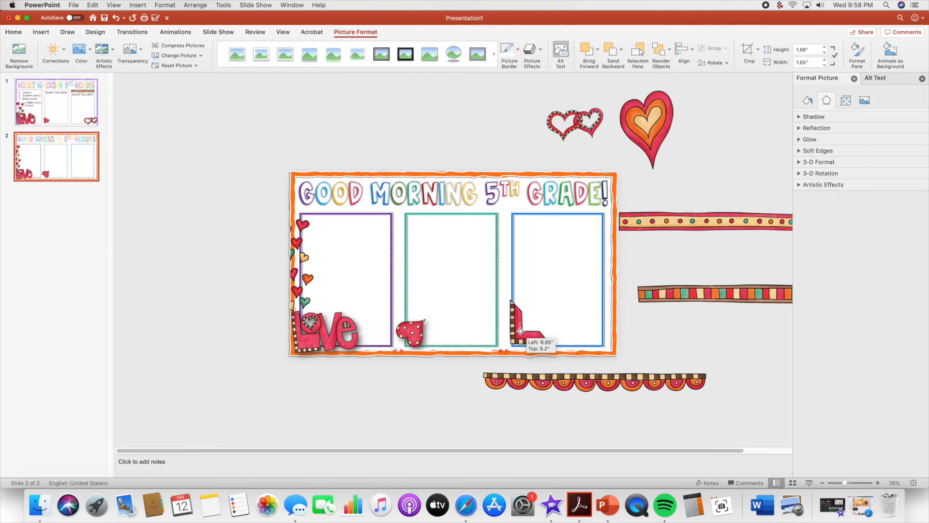
drag(510, 299, 521, 337)
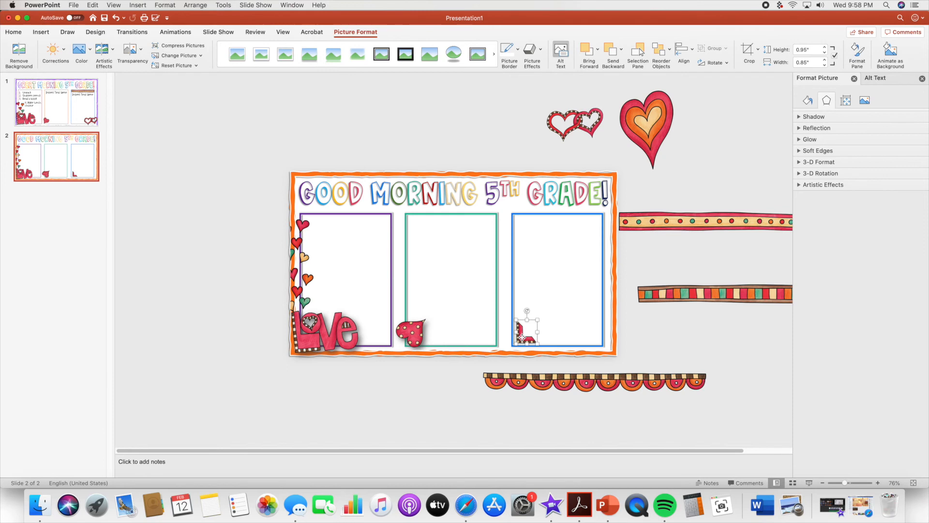
key(super+c)
key(super+v)
drag(532, 341, 579, 330)
click(713, 62)
click(738, 110)
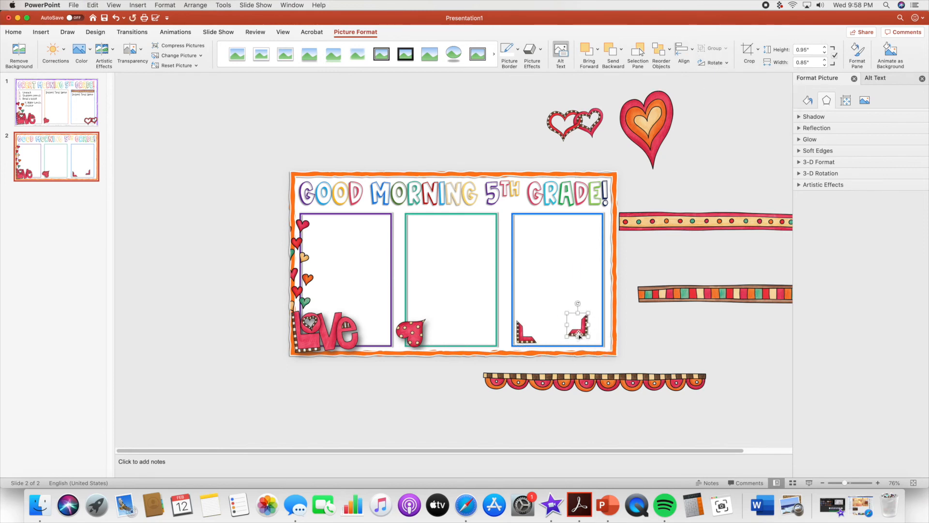
drag(580, 333, 591, 340)
Copy both lower corner pieces to the upper corners of the blue frame and flip the copies vertically
shift+click(525, 339)
drag(527, 341, 529, 238)
click(726, 65)
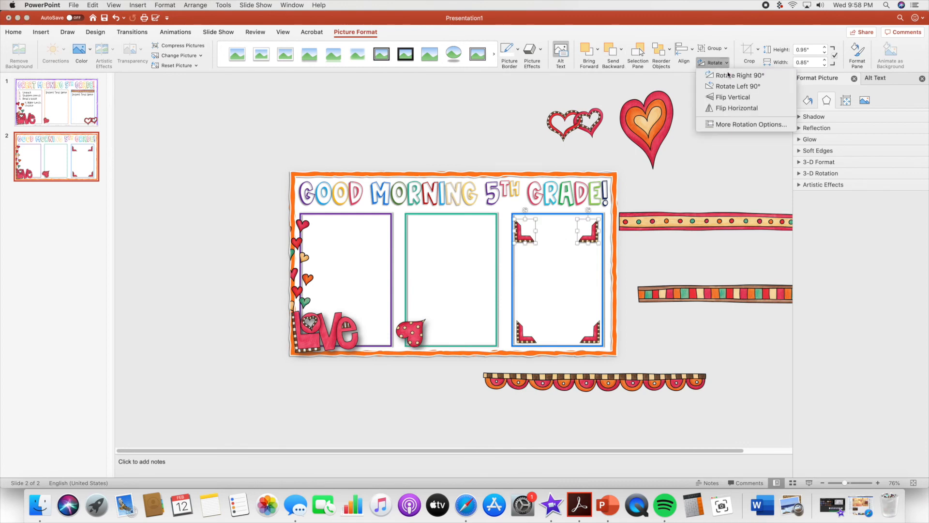
click(730, 98)
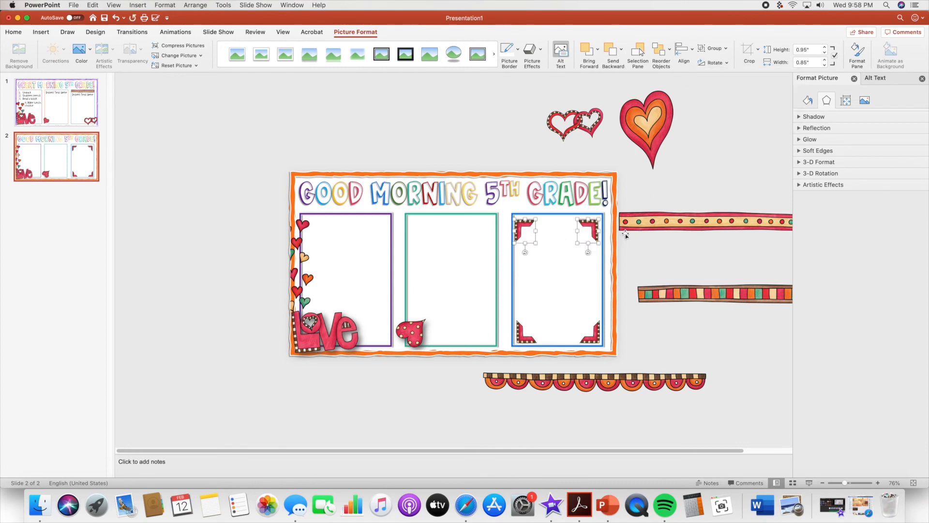
drag(589, 233, 591, 229)
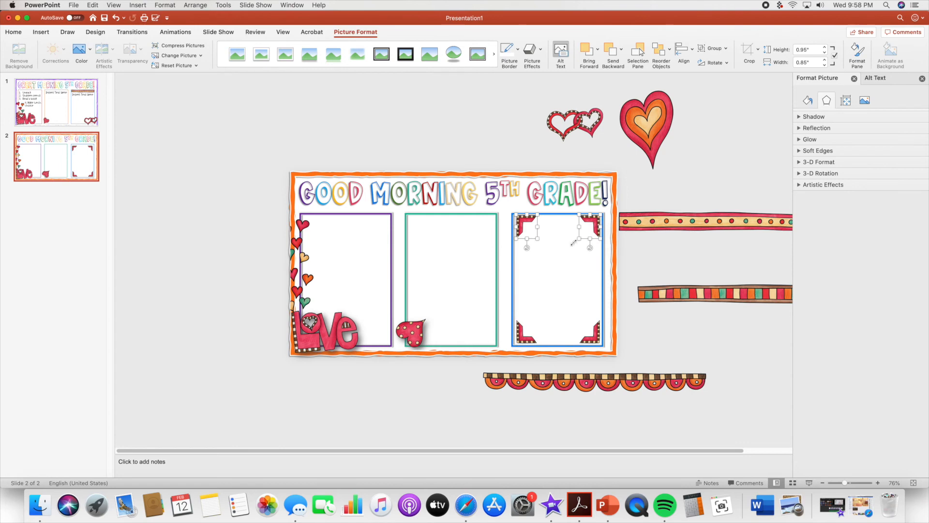
Adjust the two upper corner pieces individually so they sit snugly in the blue frame's corners
click(633, 263)
click(526, 222)
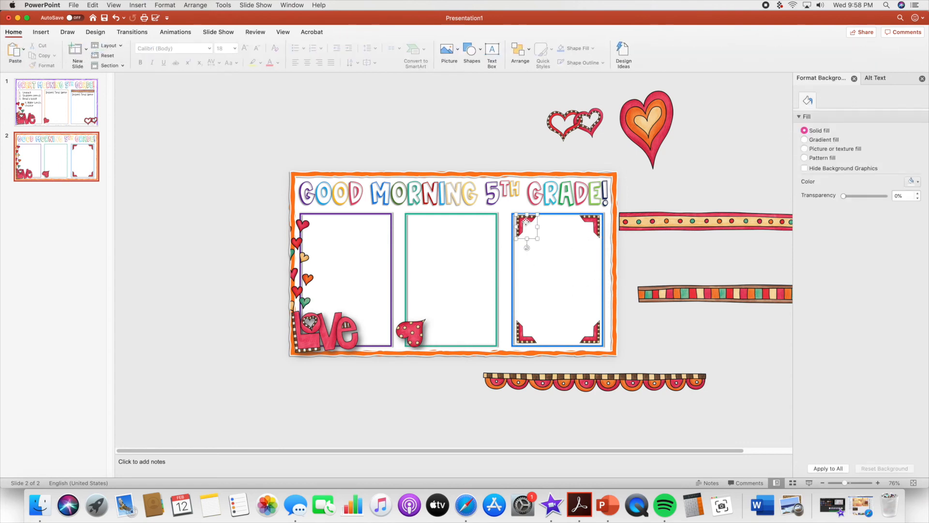
click(590, 225)
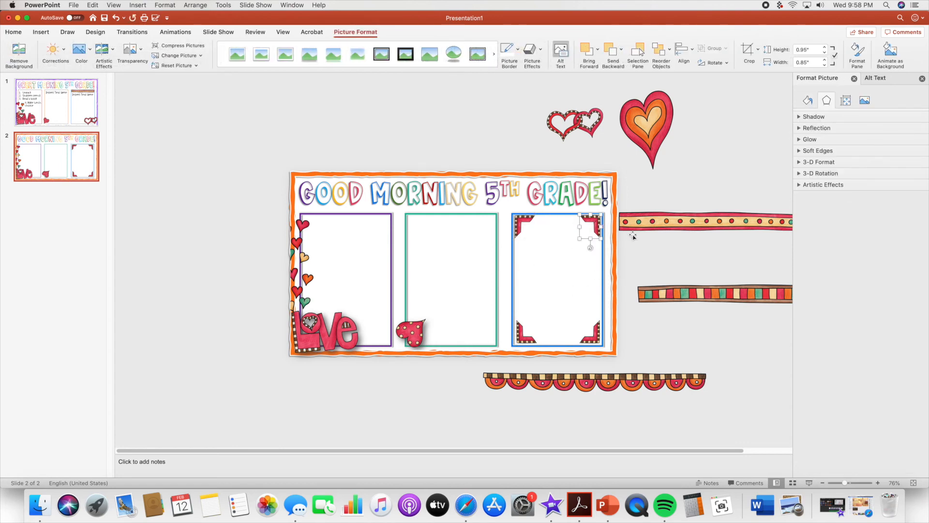
click(647, 278)
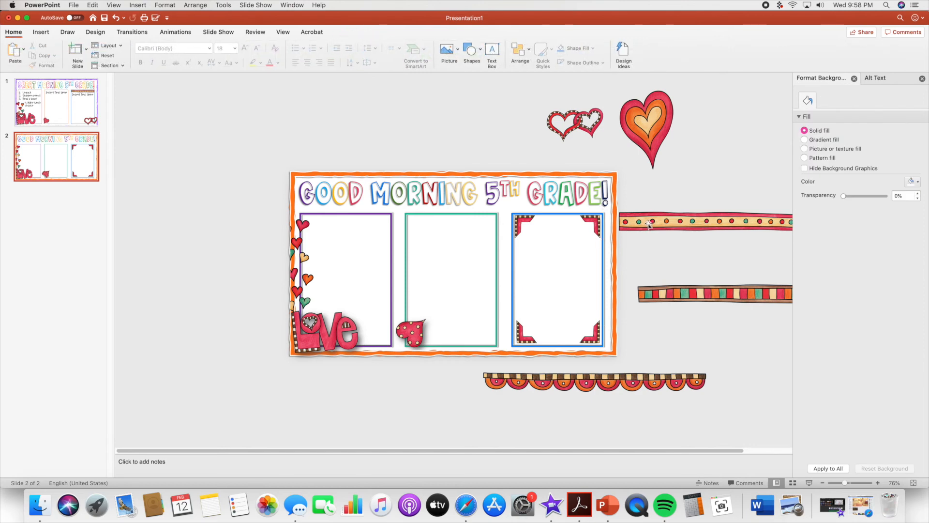
click(523, 224)
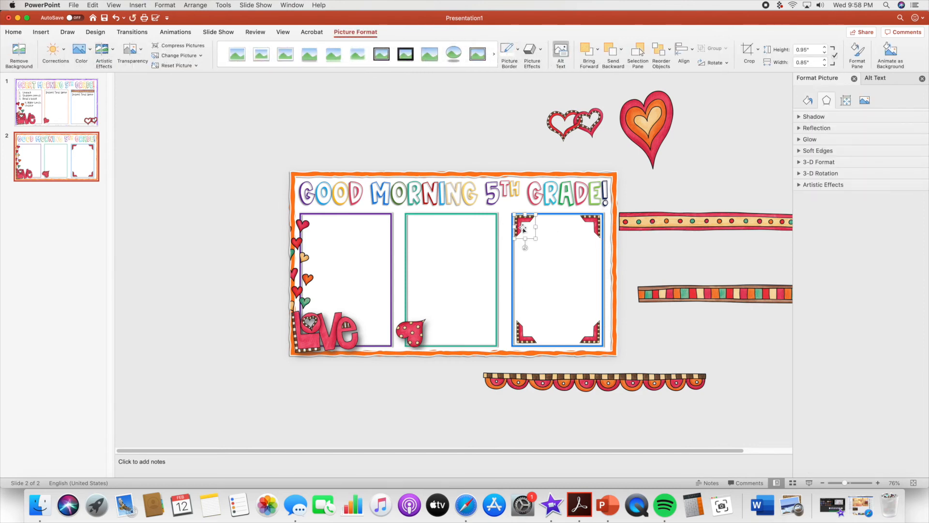
click(588, 226)
click(670, 262)
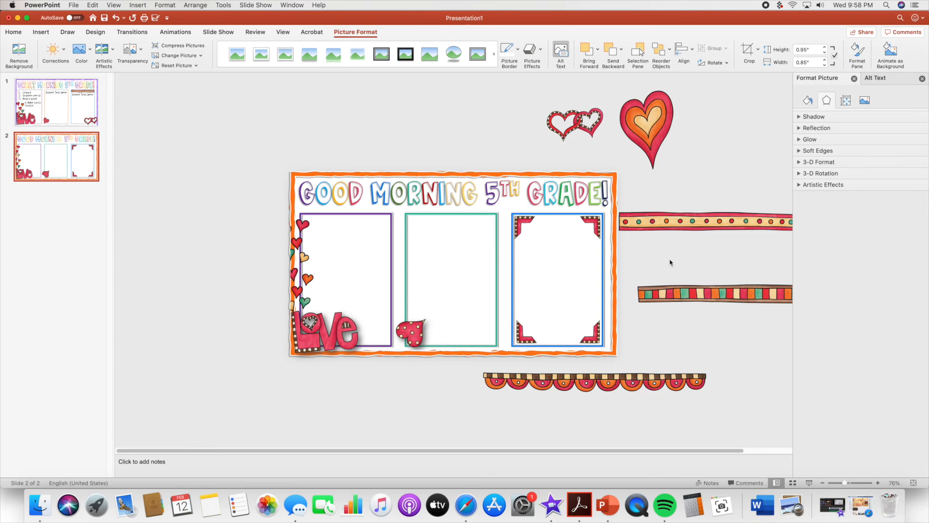
Delete the interlocking hearts and place the layered red-orange heart, shrunk with a drop-shadow picture style, over the green frame's upper-right corner
click(587, 125)
key(Delete)
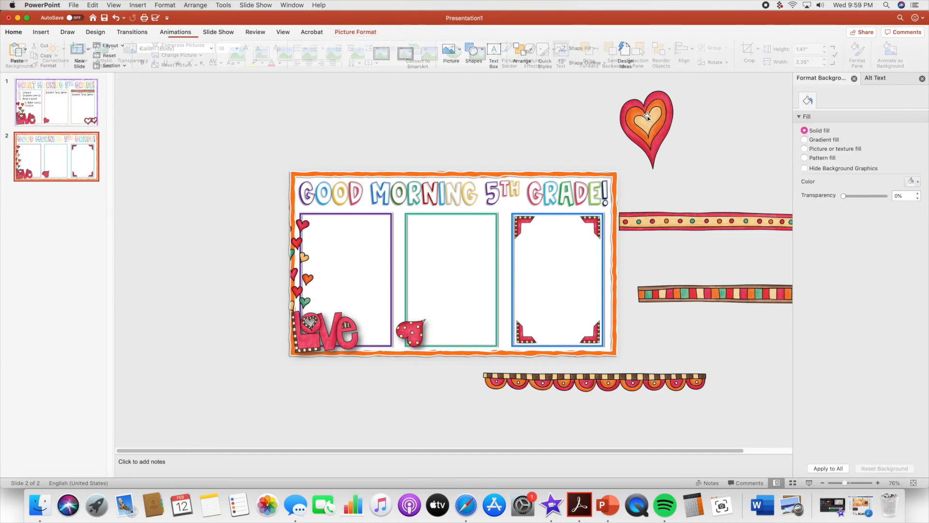
click(647, 116)
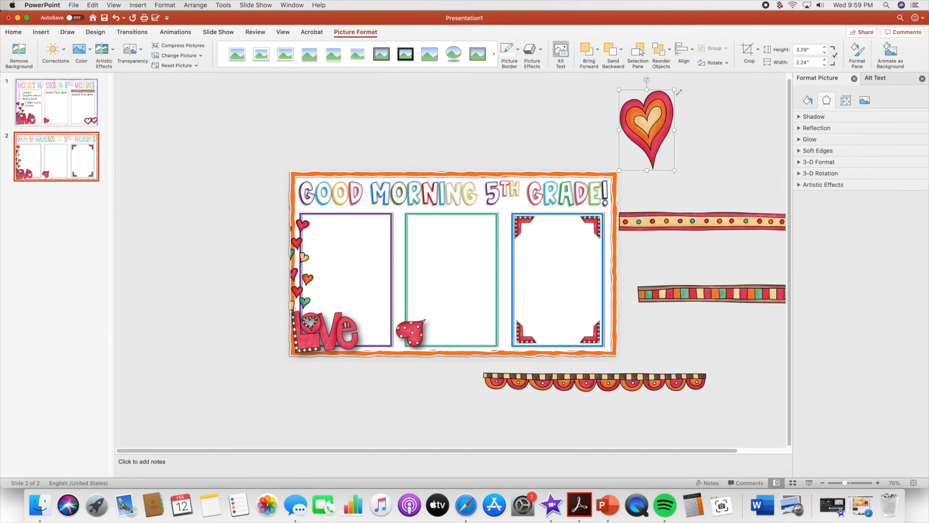
drag(674, 90, 629, 172)
drag(643, 157, 506, 222)
click(314, 53)
Delete the dotted ribbon, the striped ribbon and the scalloped border outside the slide
click(716, 226)
key(Delete)
key(Delete)
click(595, 381)
key(Delete)
Preview the finished slide full screen and return to editing
click(809, 483)
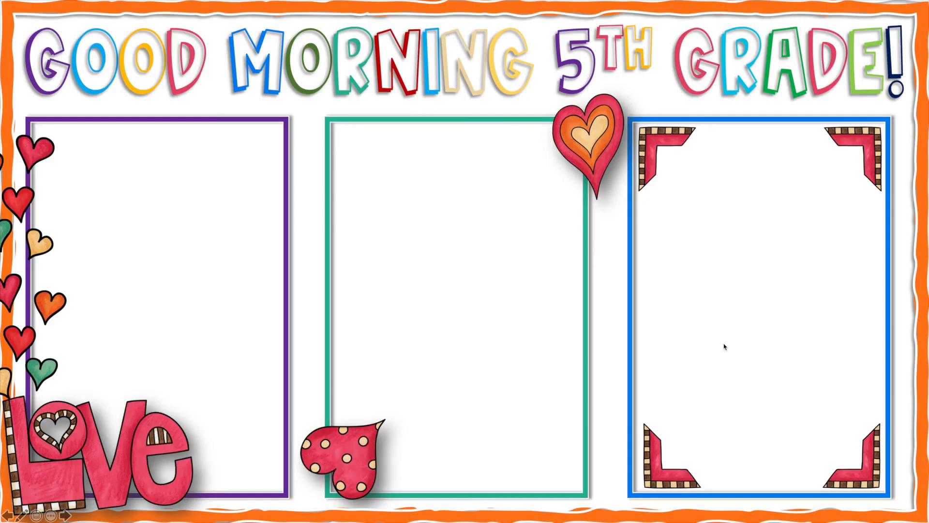
key(Escape)
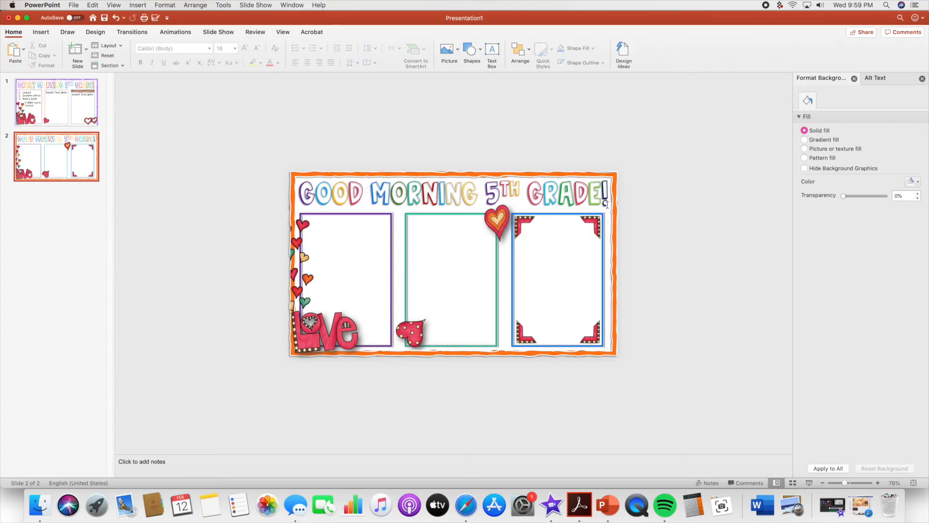
Insert a text box across the upper part of the purple frame and start a numbered list with "Unpack"
click(41, 32)
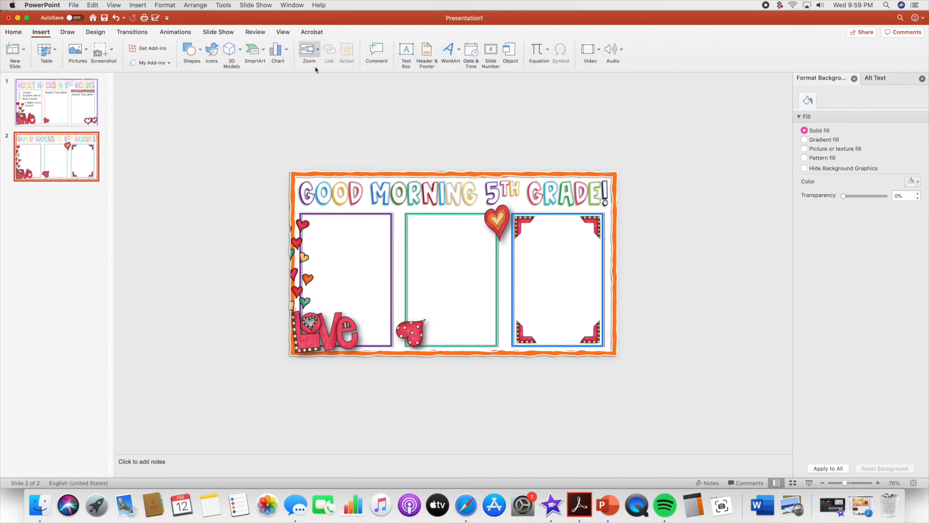
click(406, 52)
drag(310, 219, 385, 243)
text(1. Unpack)
key(Return)
Add "Make lunch choice" as the second item of the numbered list
text(Make)
key(BackSpace)
key(BackSpace)
key(BackSpace)
key(BackSpace)
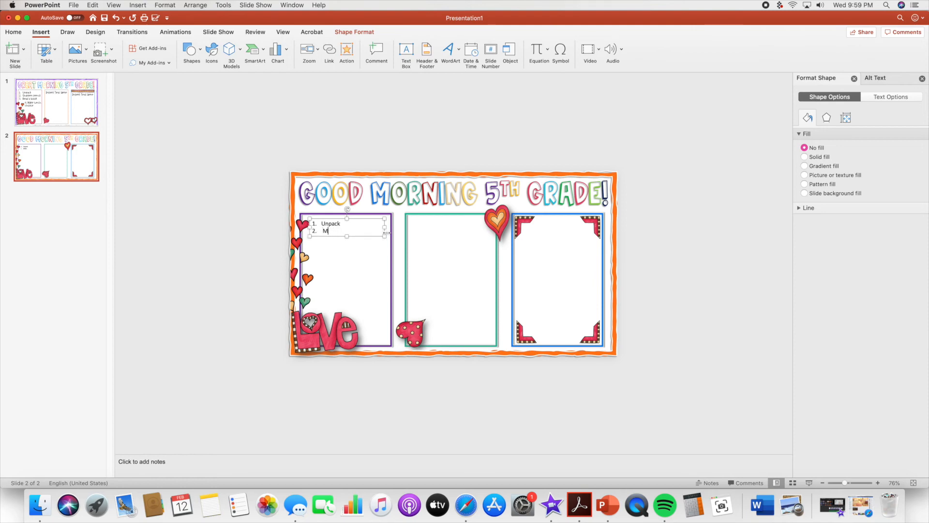
text(Make Lun)
key(BackSpace)
key(BackSpace)
key(BackSpace)
text(lunch choice)
key(Return)
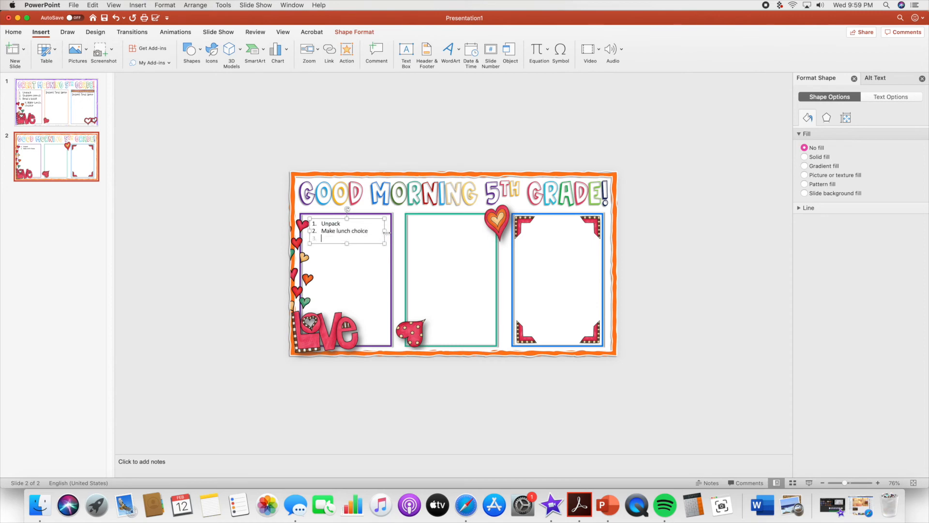
Add "Get out morning work" and "Complete morning work" as the third and fourth list items
text(Get out morning work)
key(Return)
text(complete morning wor)
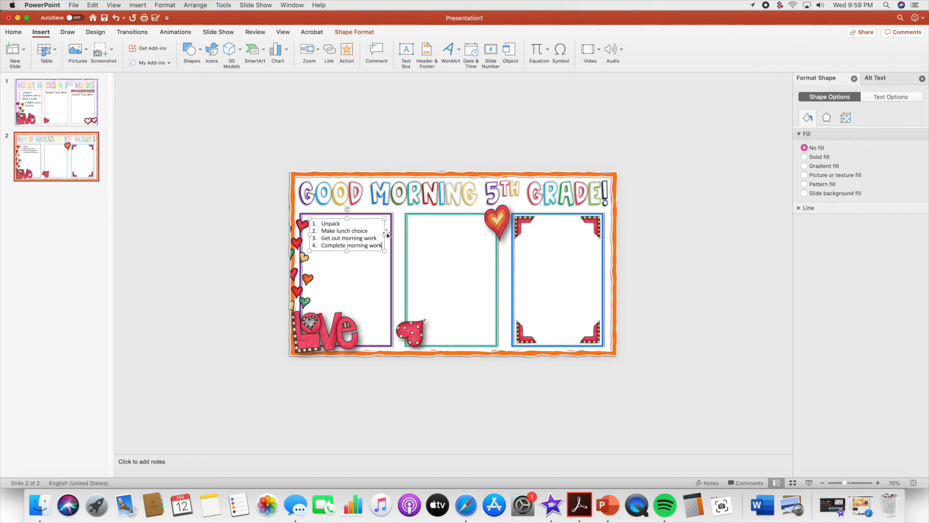
Change the font of the whole numbered list to Pond Free Me
click(361, 219)
click(13, 32)
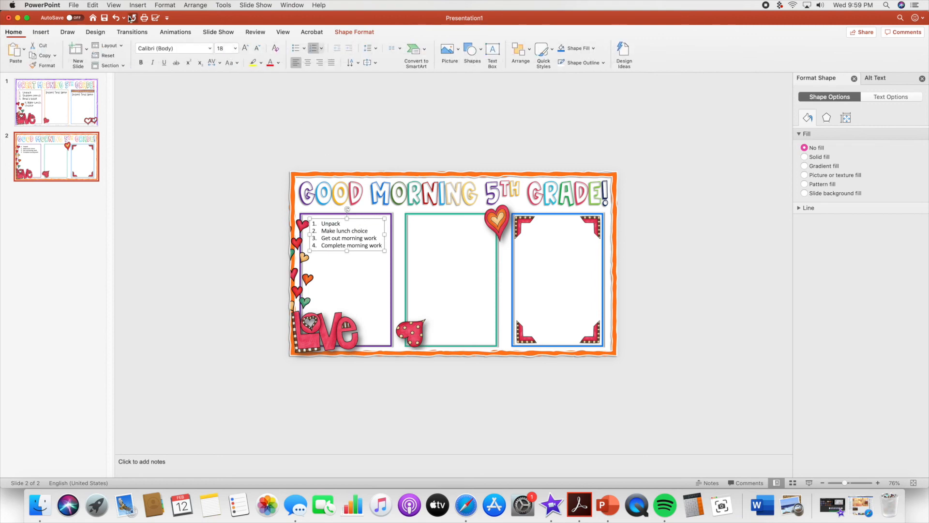
click(210, 48)
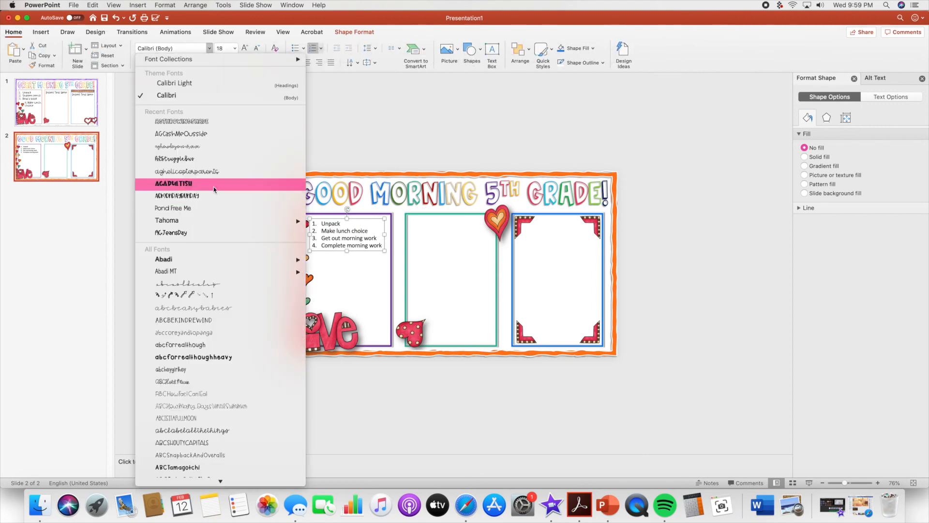
scroll(203, 194, down, 10)
scroll(190, 227, down, 5)
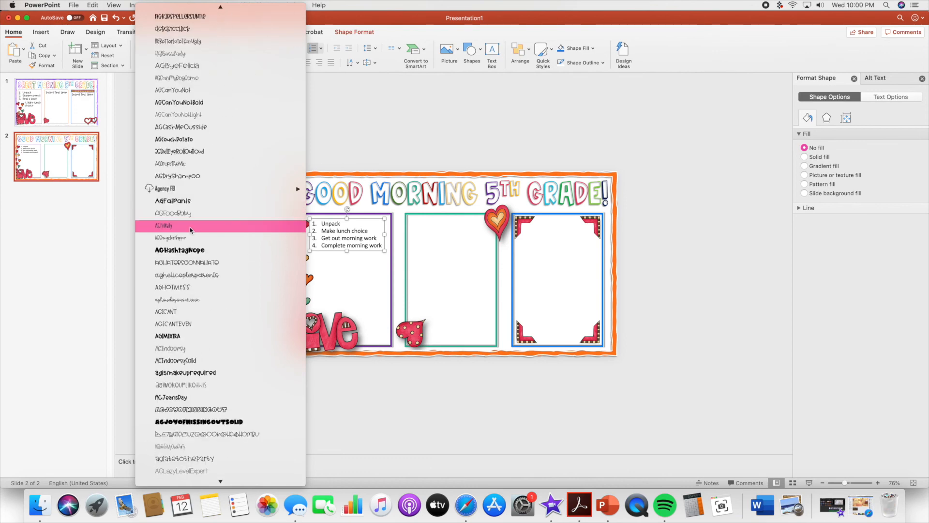
scroll(190, 227, down, 10)
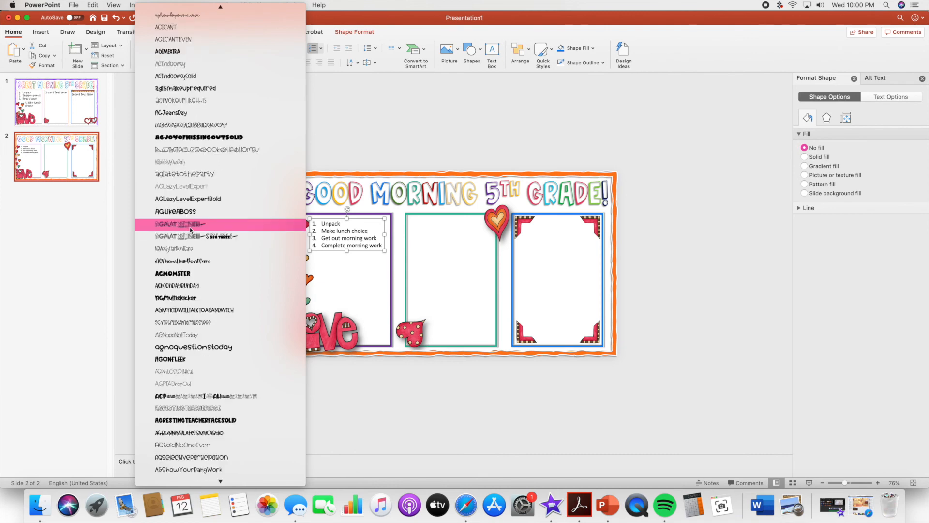
scroll(190, 228, up, 20)
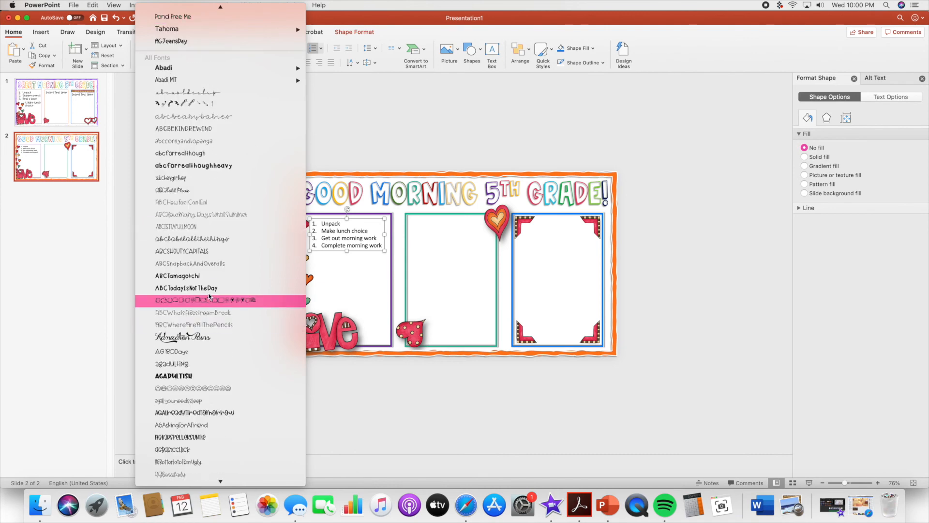
text(pr)
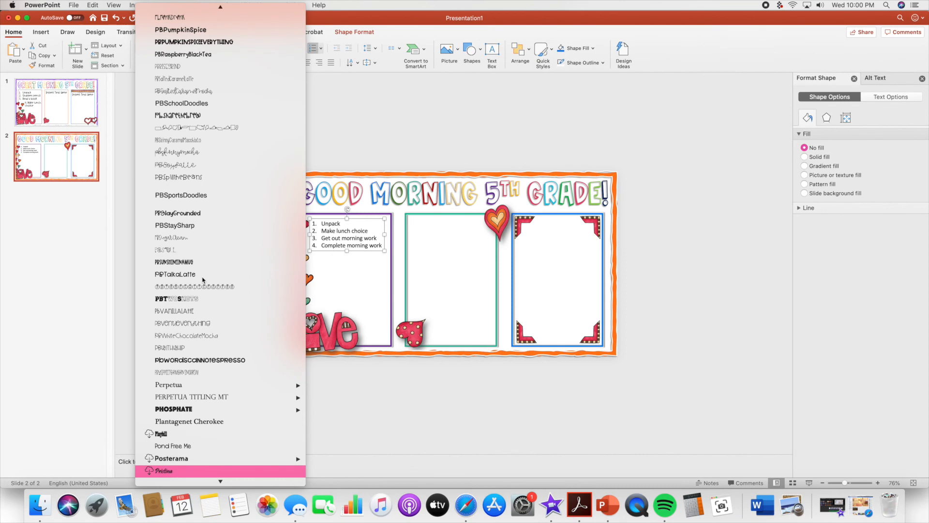
scroll(202, 279, down, 5)
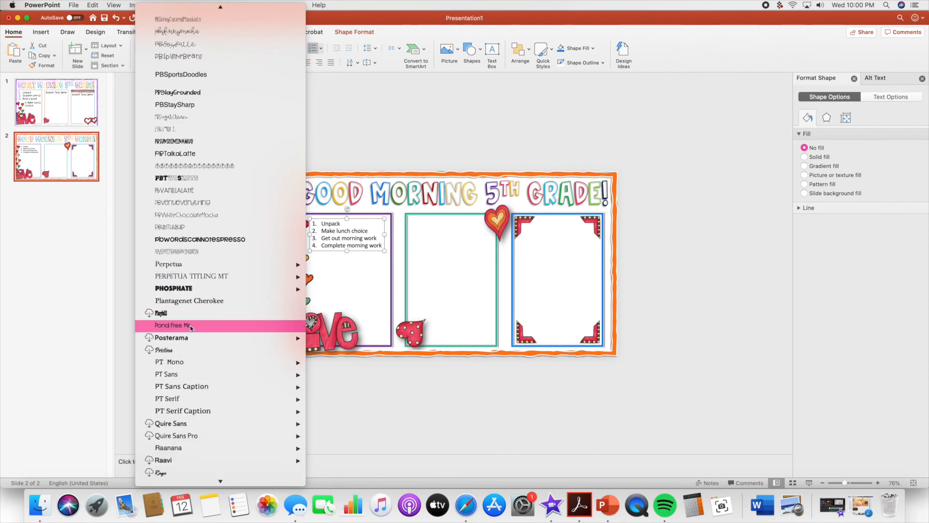
click(190, 325)
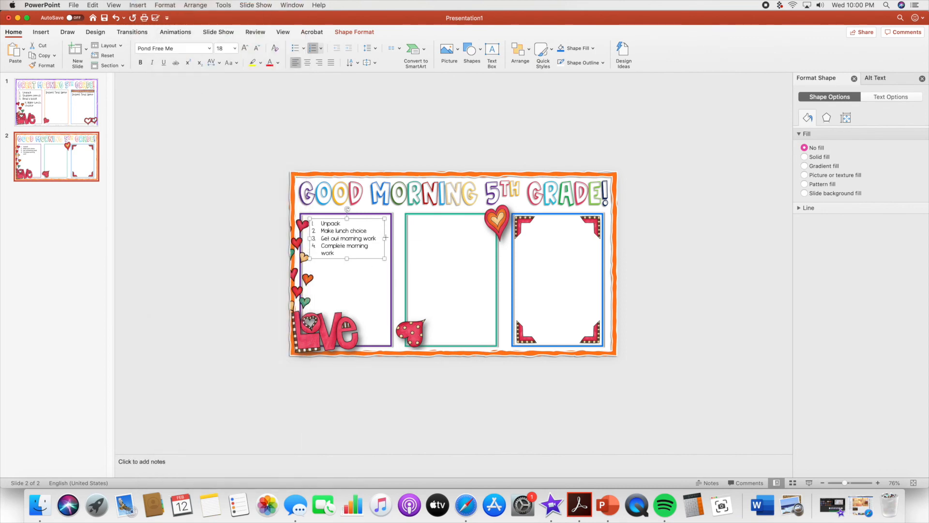
Widen the list's text box to the purple frame's right edge and enlarge its text to 28 pt
drag(385, 237, 390, 238)
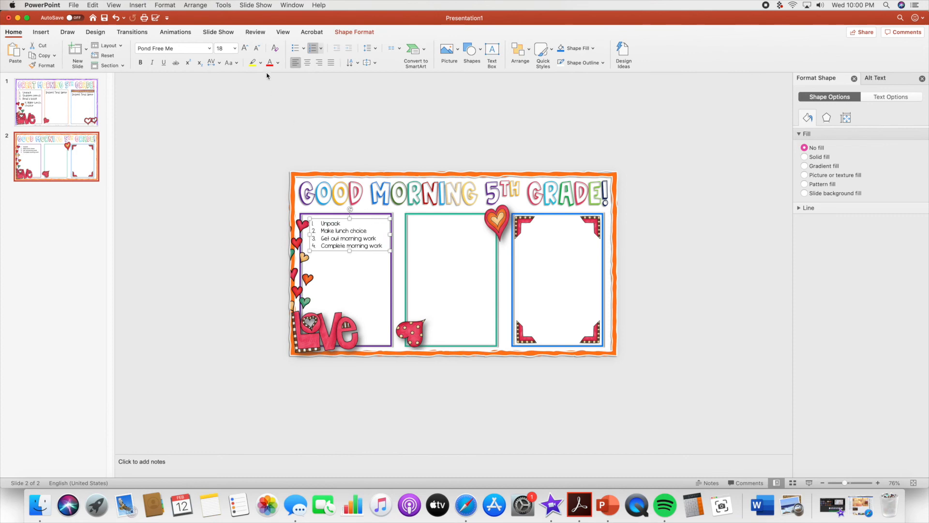
click(246, 49)
click(246, 49)
click(246, 48)
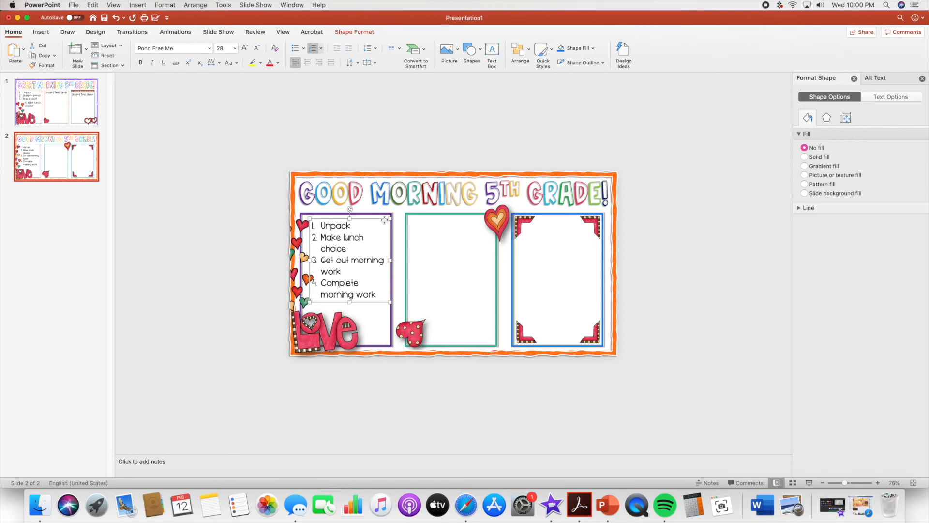
click(237, 242)
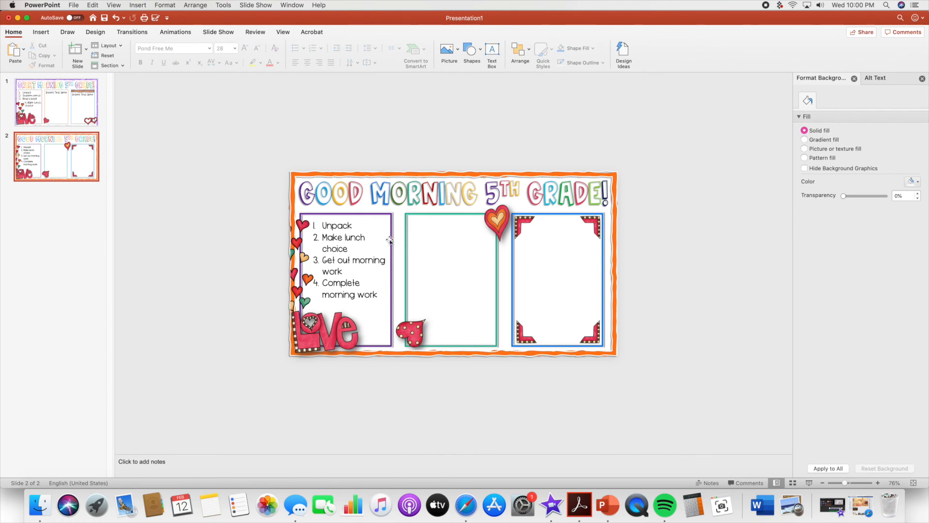
Duplicate the numbered-list text box in the purple frame
click(337, 236)
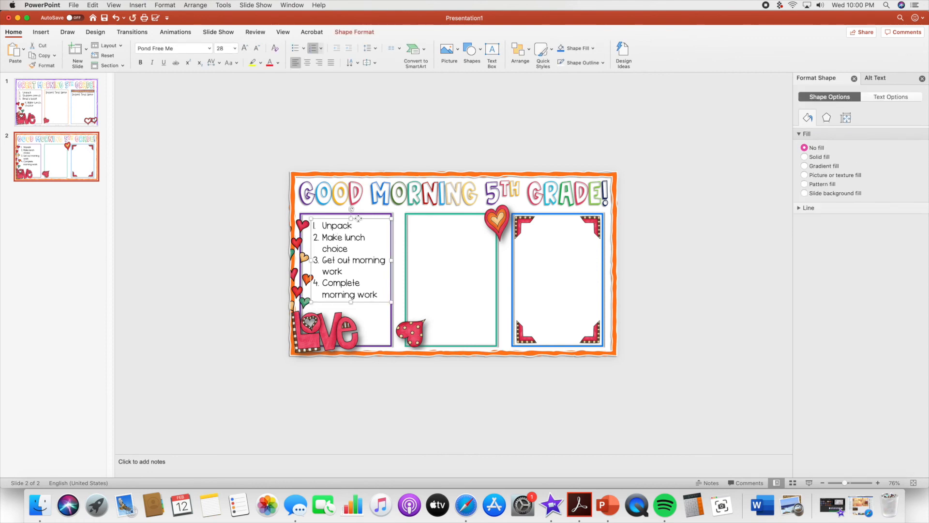
key(super+v)
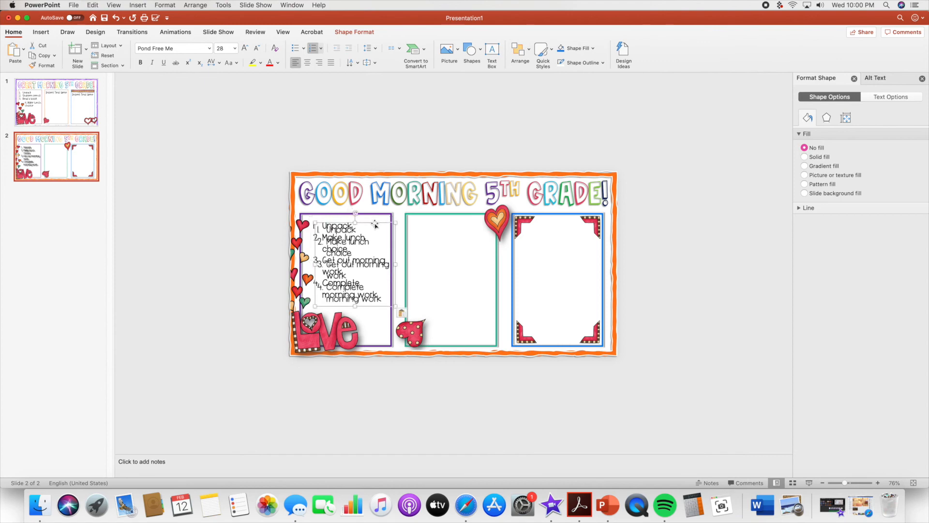